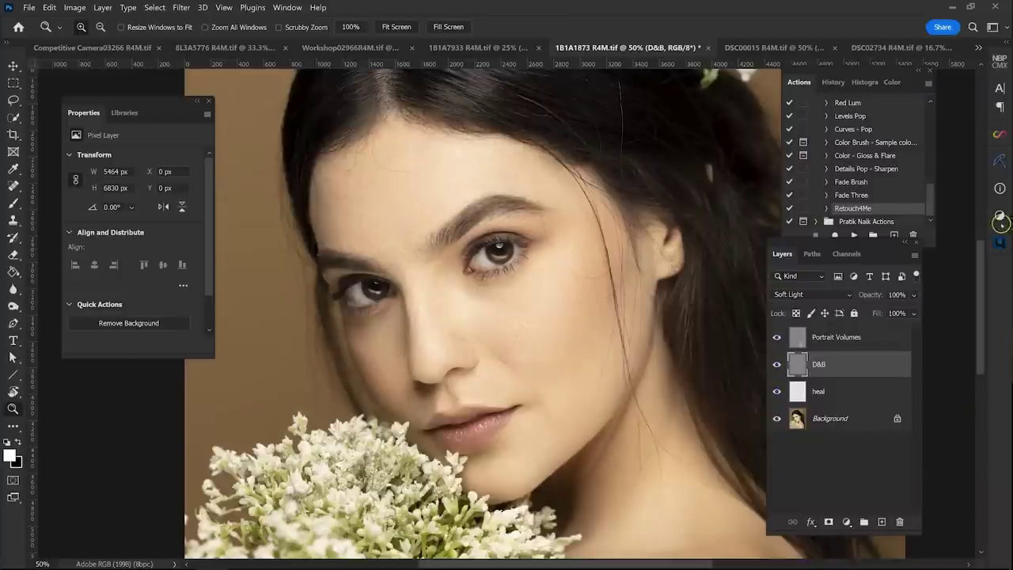
- Bring up the Retouch4me plugin panel from the side dock
left_click(1001, 233)
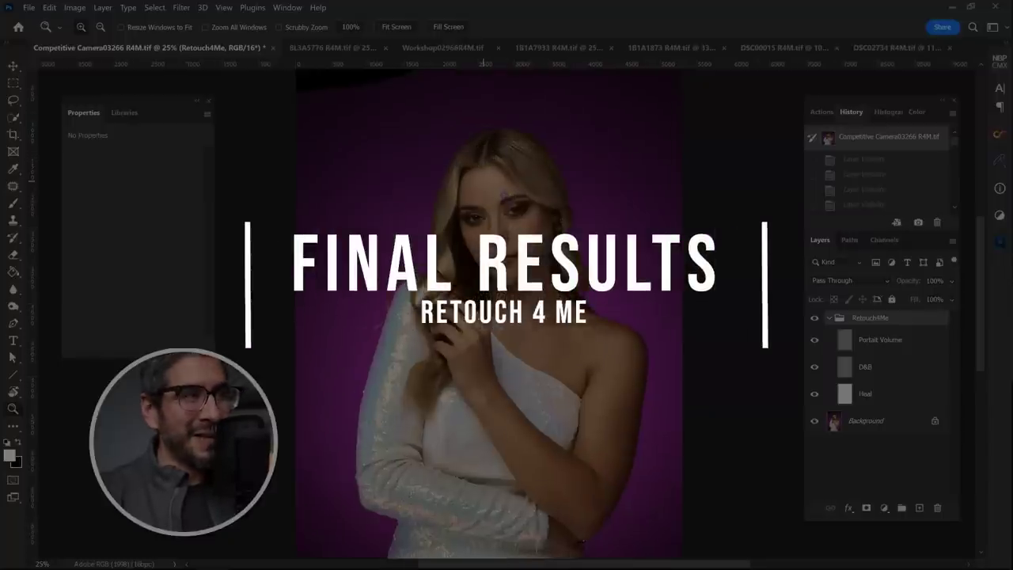
- Zoom into the model's face, compare the Retouch4Me group on and off, leaving it visible and selected
left_click(504, 192)
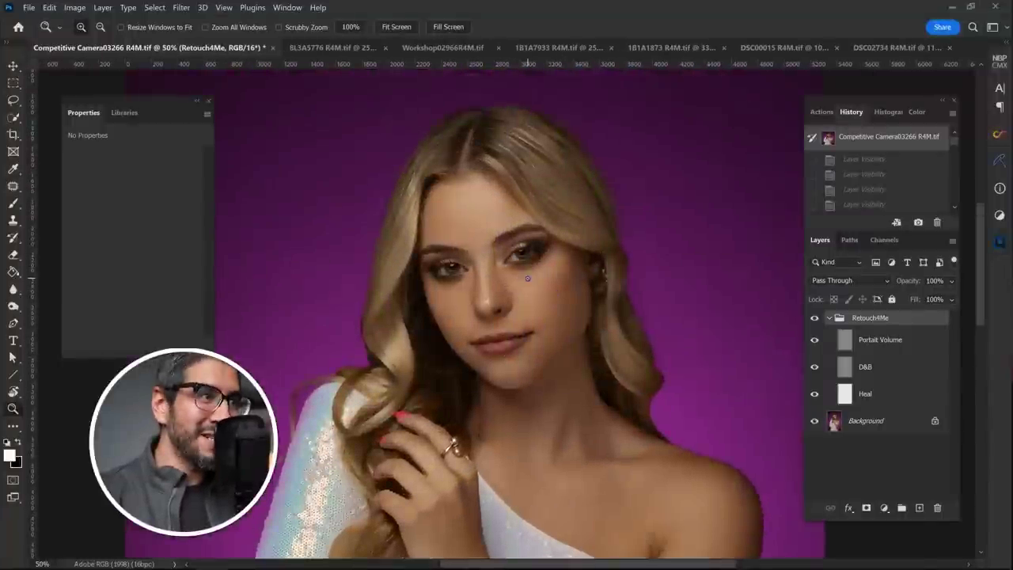
left_click(553, 289)
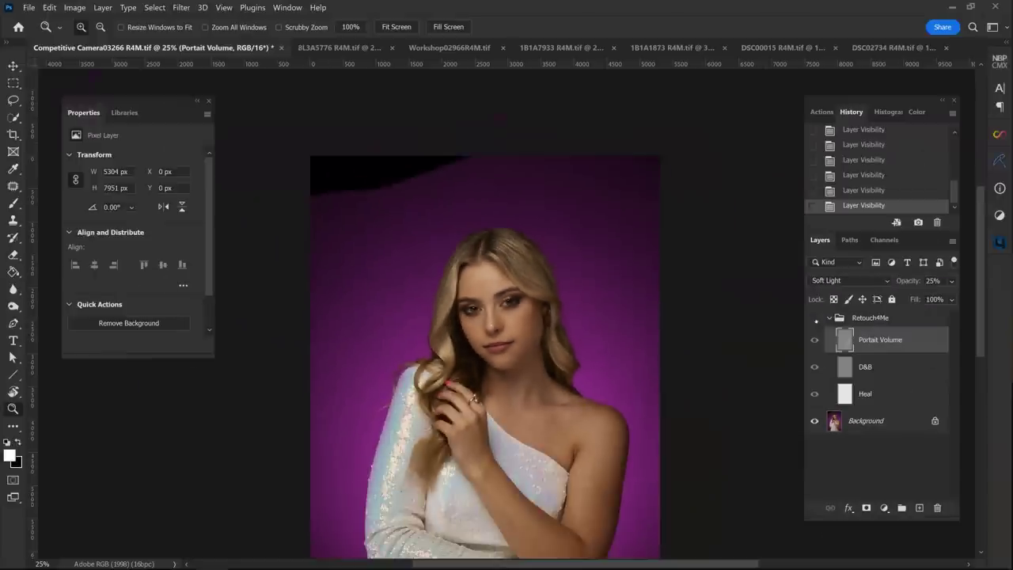
scroll(638, 333, "up", 2)
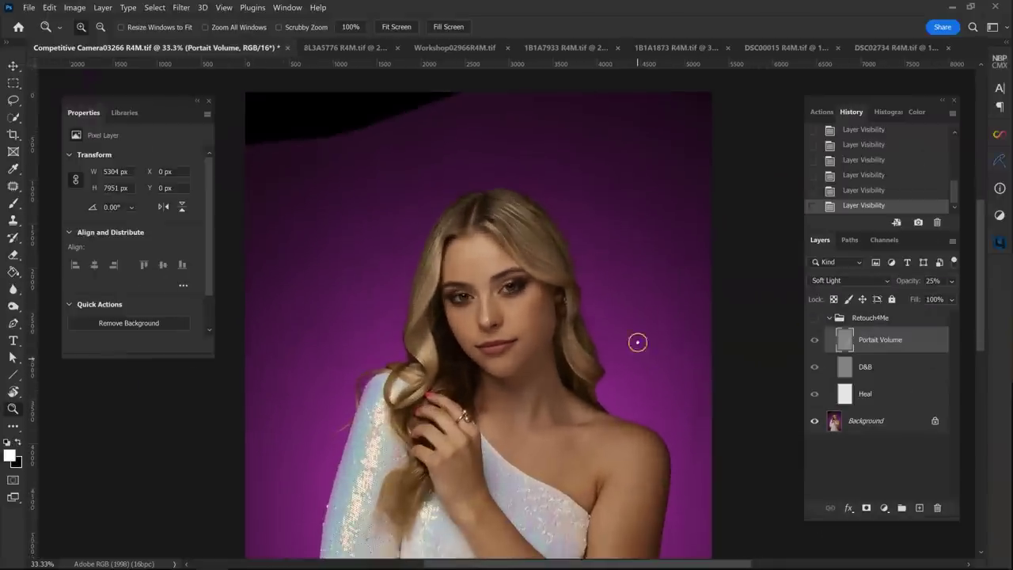
left_click(815, 318)
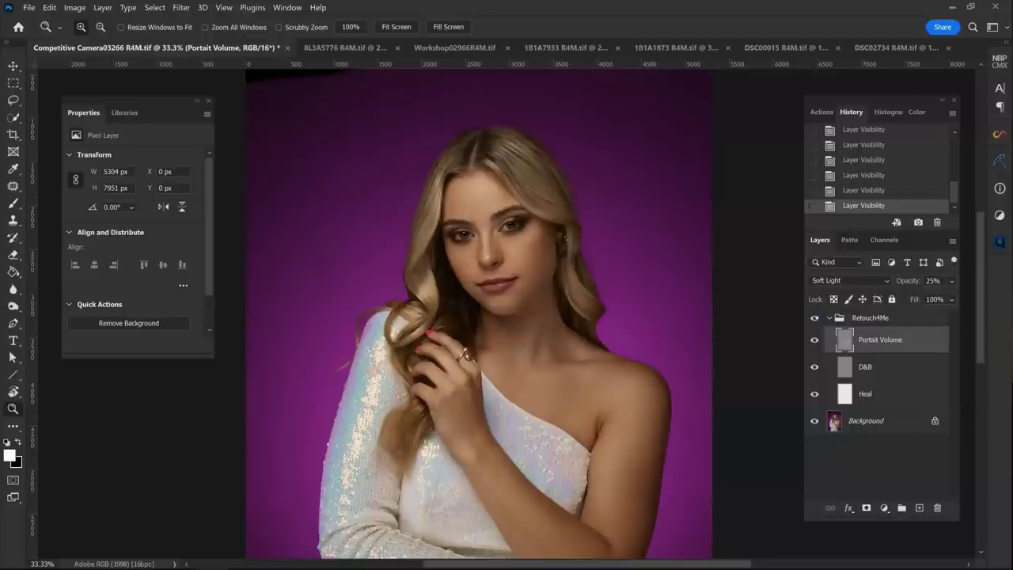
left_click(863, 319)
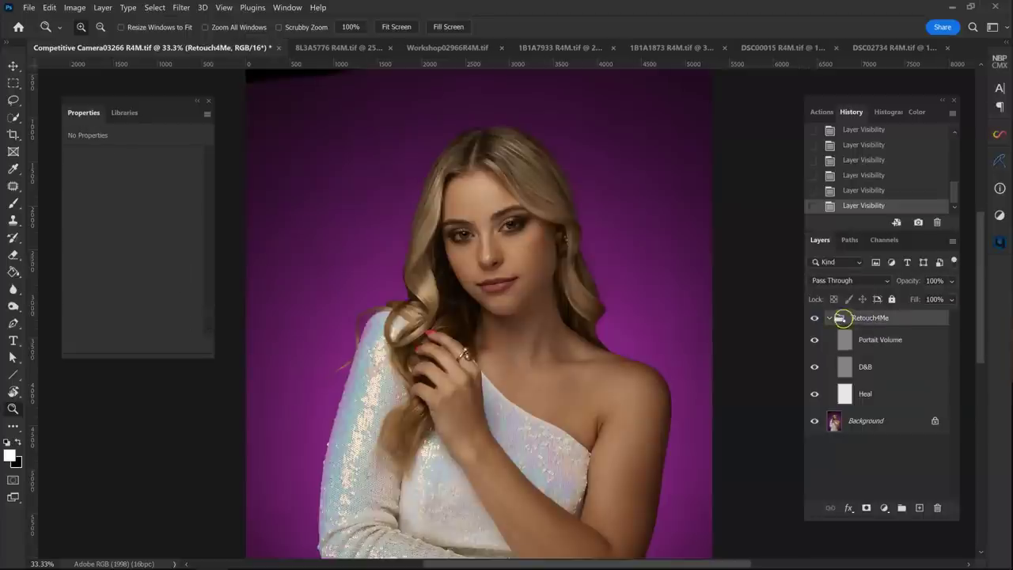
- Delete the Retouch4Me group, briefly check the Retouch4me panel, and duplicate Background into Background copy
left_click(829, 317)
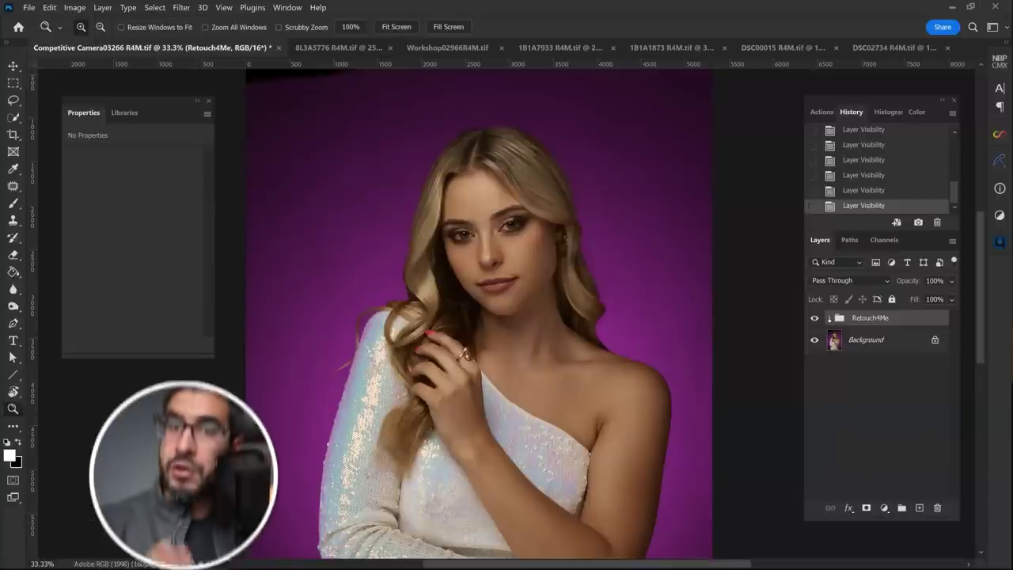
mouse_move(859, 318)
left_mouse_down()
mouse_move(878, 459)
mouse_move(938, 506)
left_mouse_up()
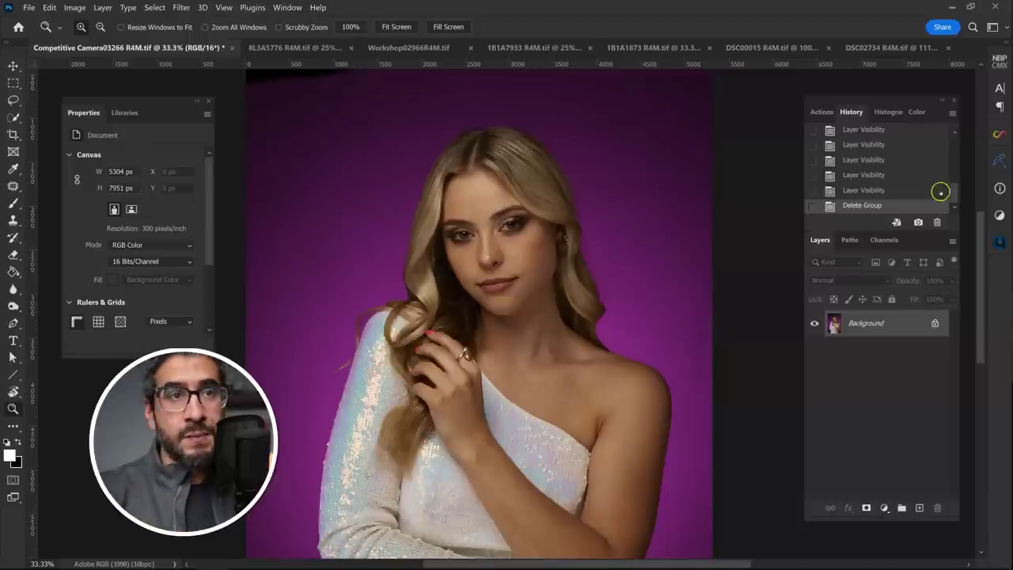
left_click(1001, 244)
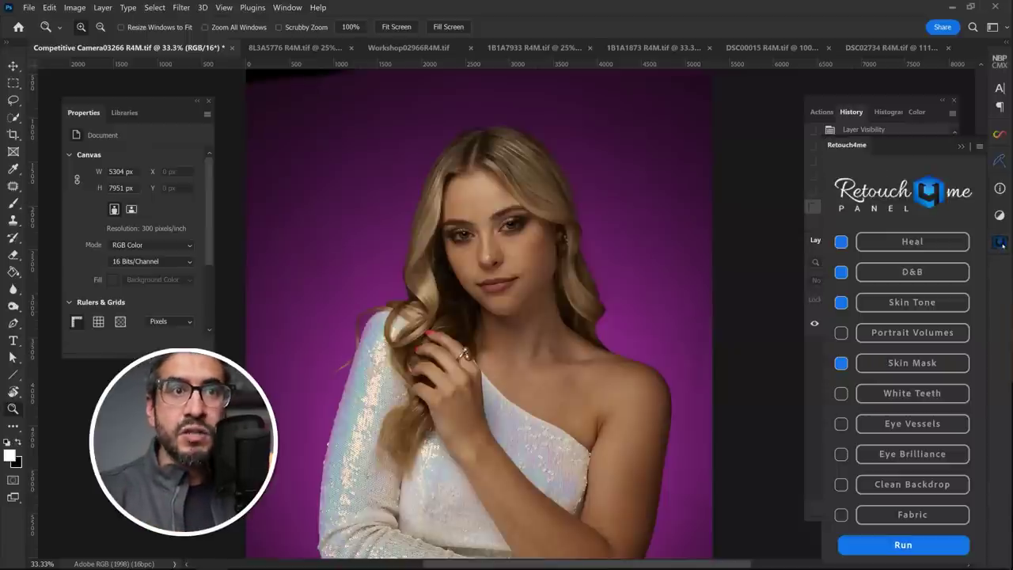
left_click(961, 147)
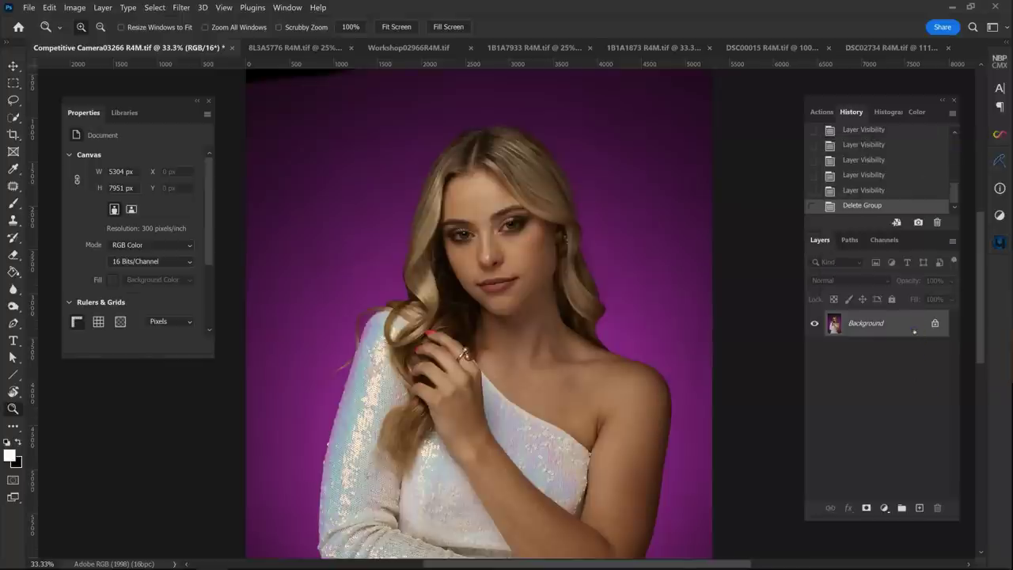
left_click_drag(915, 333, 917, 478)
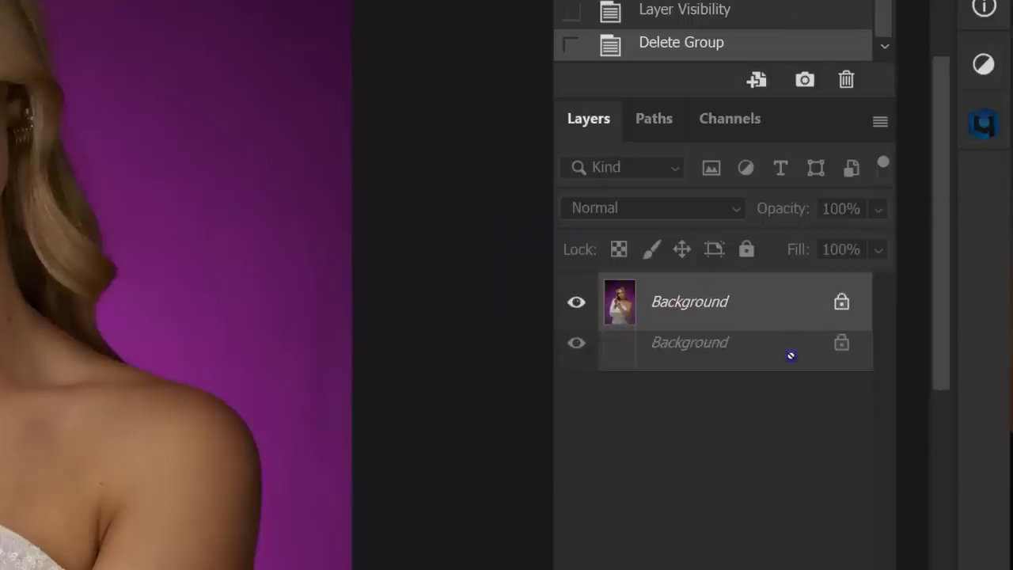
left_click_drag(836, 401, 840, 456)
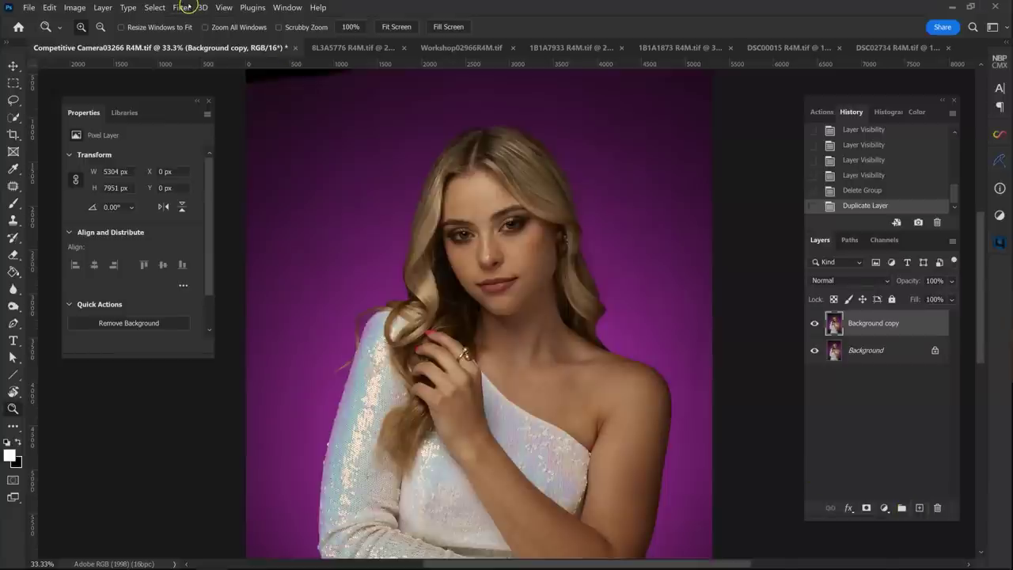
- Run Filter > Retouch4me > Retouch4me Heal on the Background copy layer
left_click(184, 7)
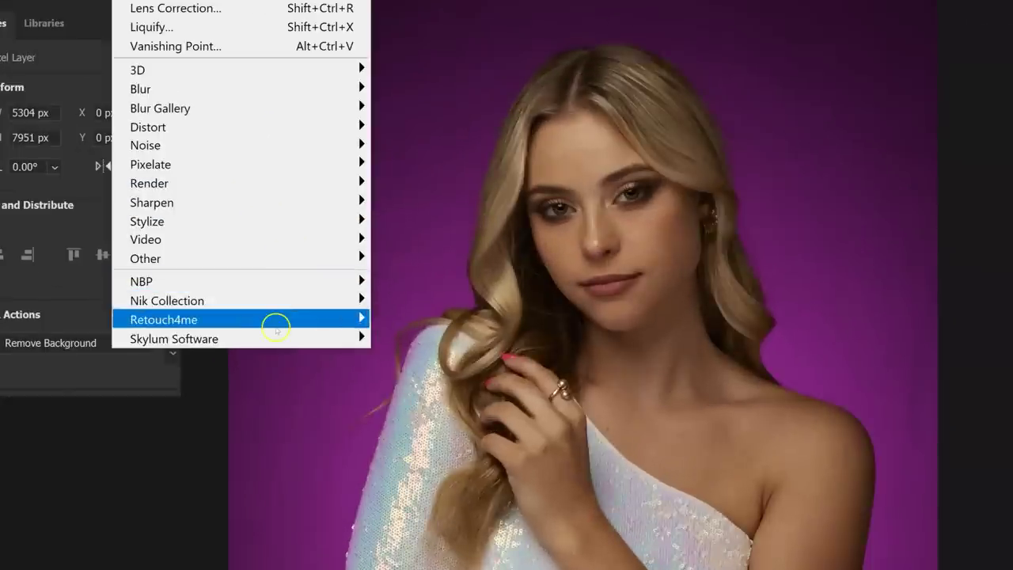
mouse_move(275, 311)
left_click(464, 337)
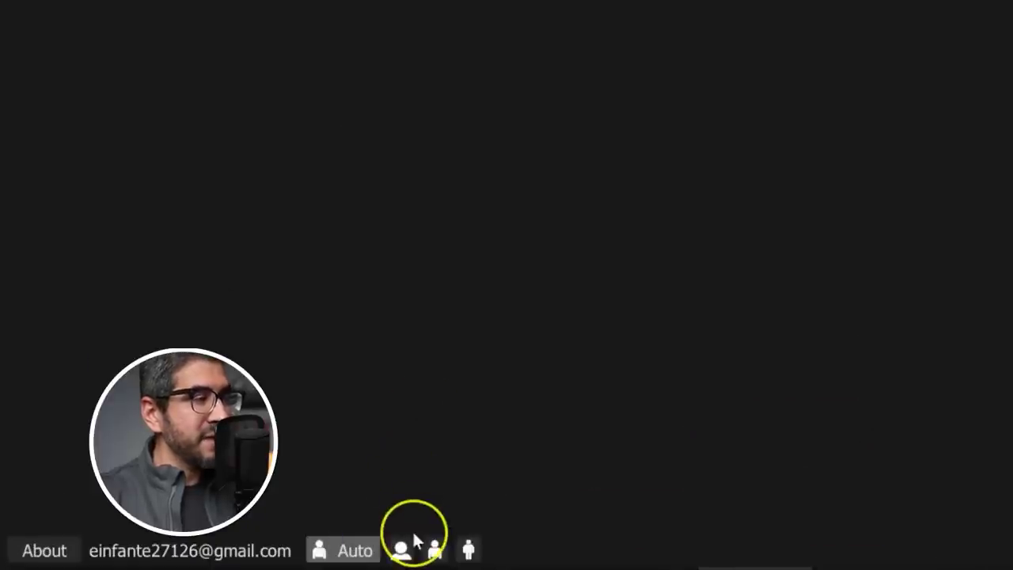
- Try the close-up, half-length and full-length portrait types and test sensitivity, settling at 100
left_click(401, 548)
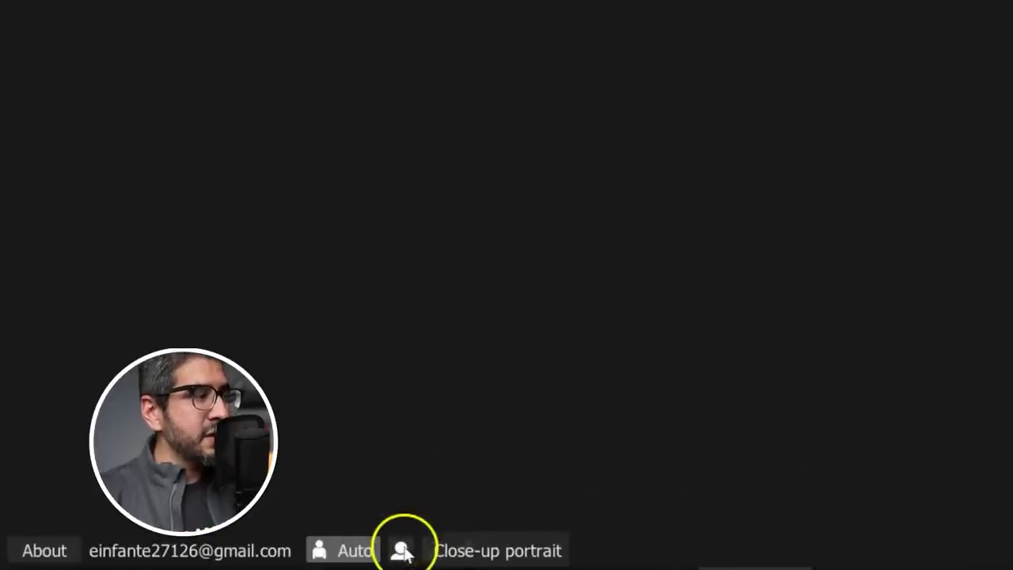
left_click(436, 550)
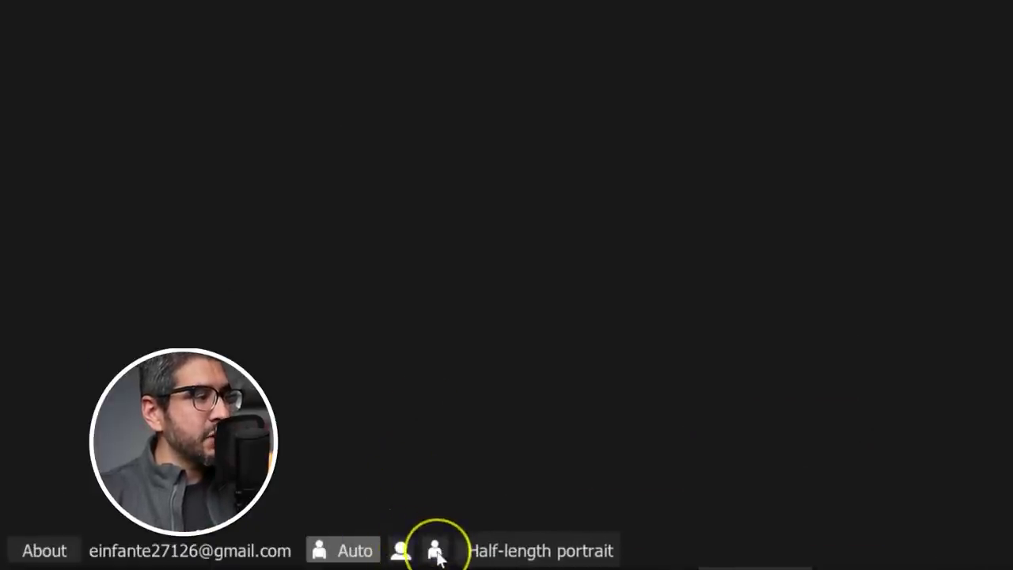
left_click(469, 553)
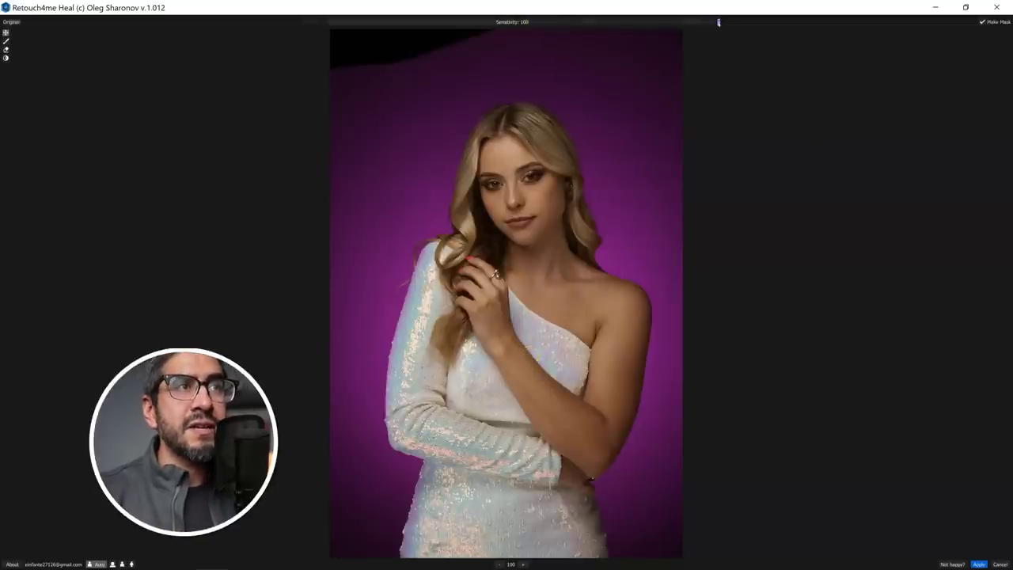
left_click_drag(718, 21, 548, 24)
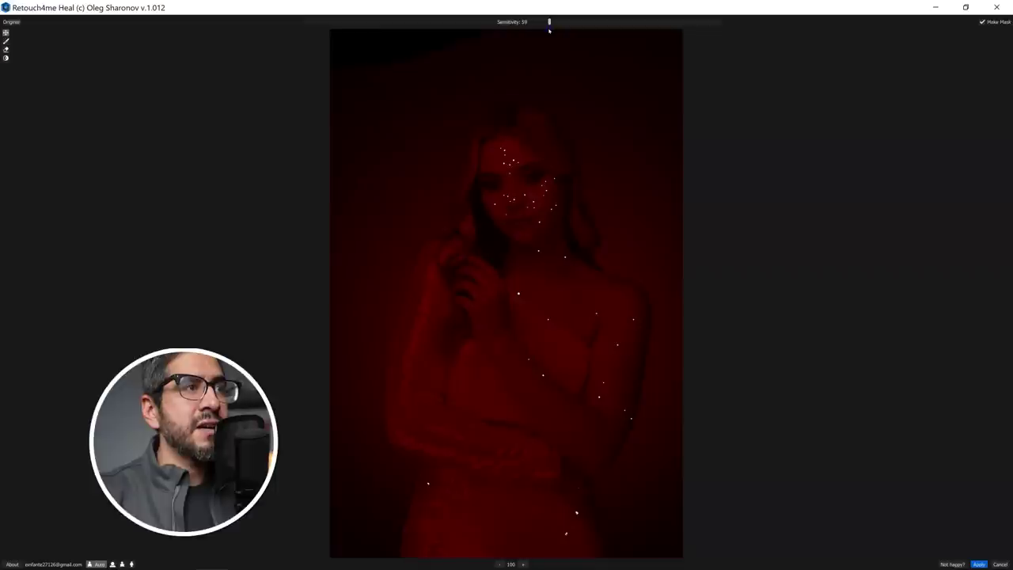
left_click(725, 22)
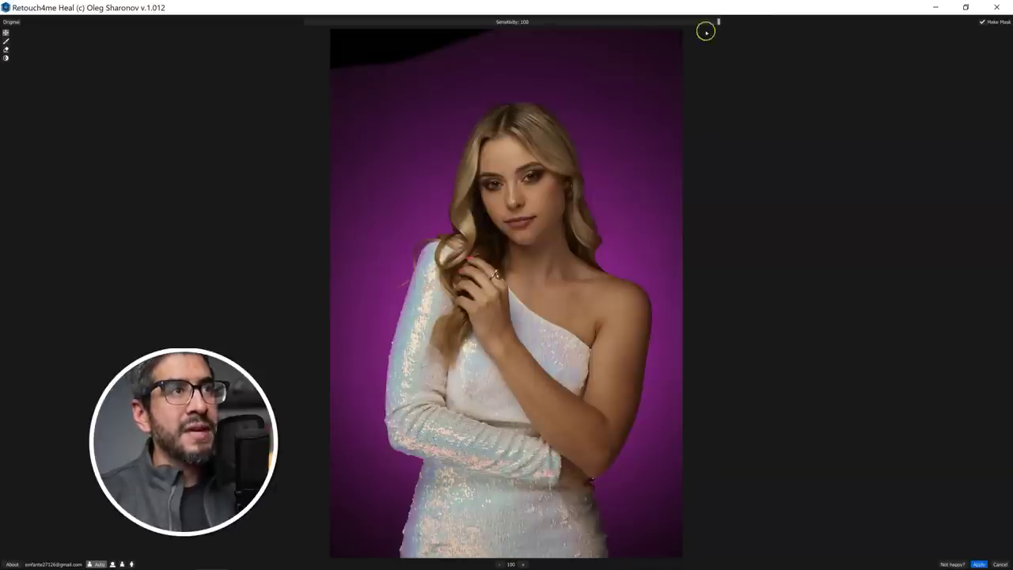
mouse_move(718, 22)
left_mouse_down()
mouse_move(686, 22)
mouse_move(717, 21)
left_mouse_up()
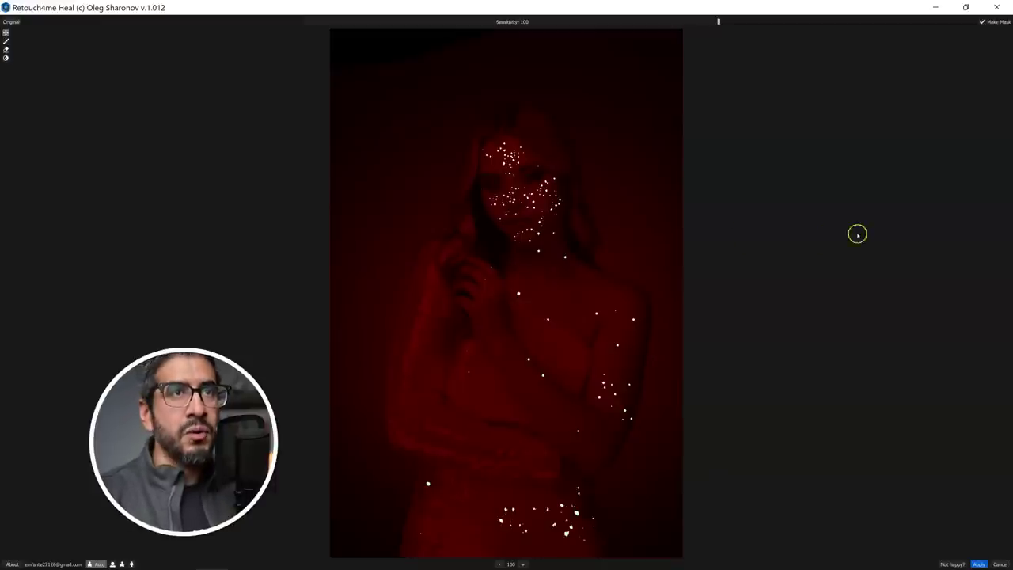
left_click(984, 22)
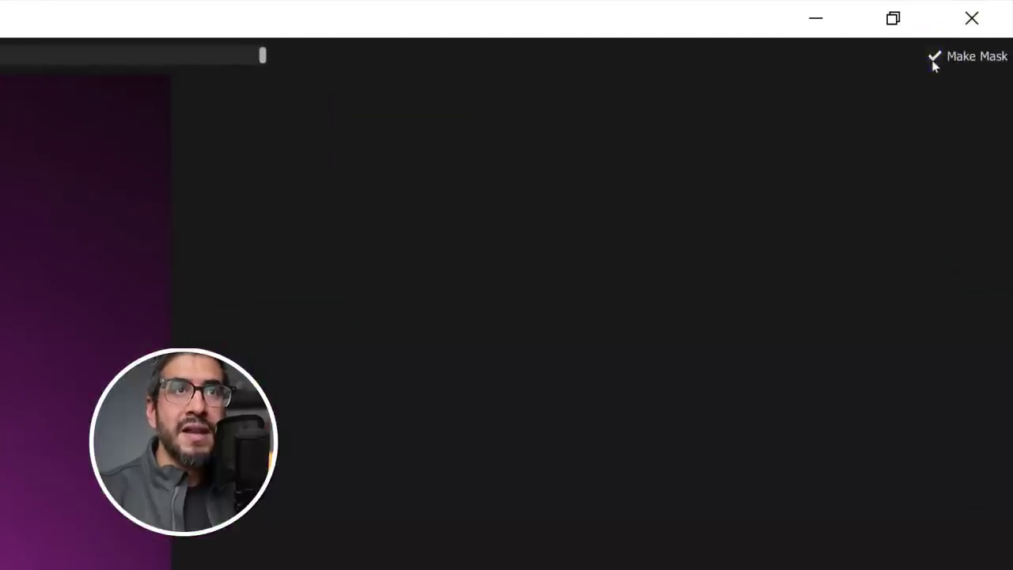
- Tick Make Mask for spots-only output, inspect the zoomed face, and apply the healing
left_click(934, 60)
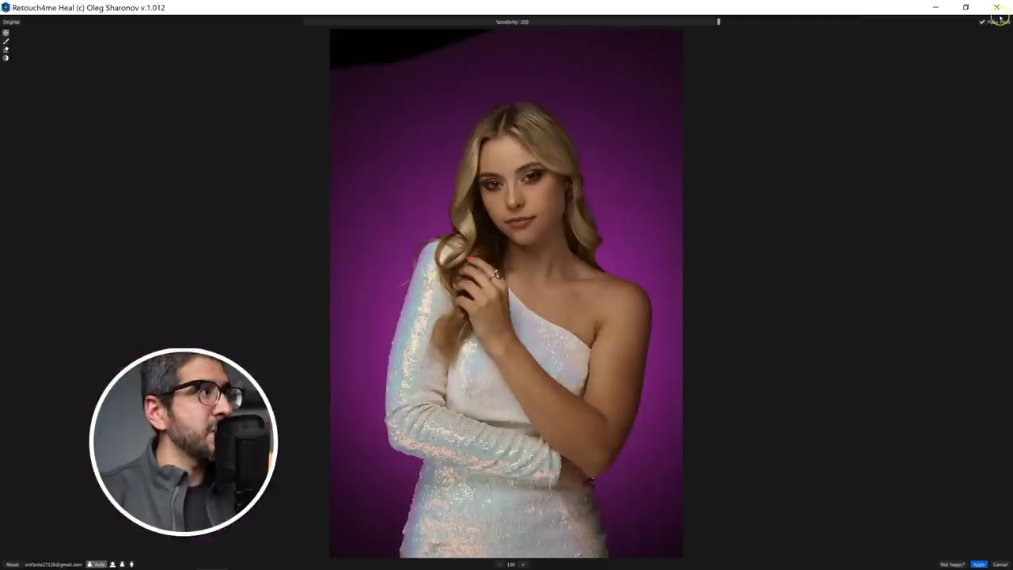
scroll(550, 224, "up", 5)
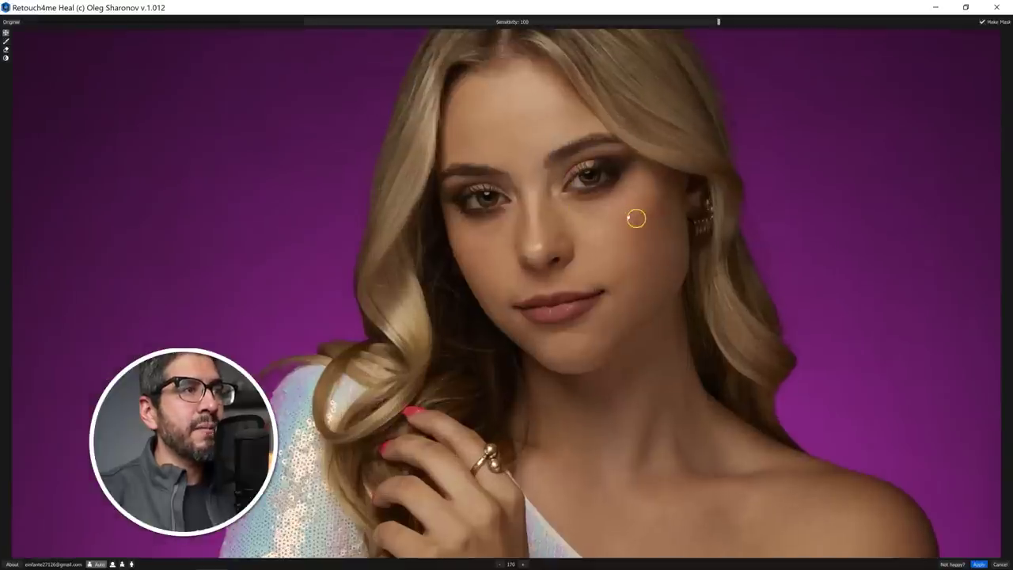
left_click_drag(636, 219, 612, 244)
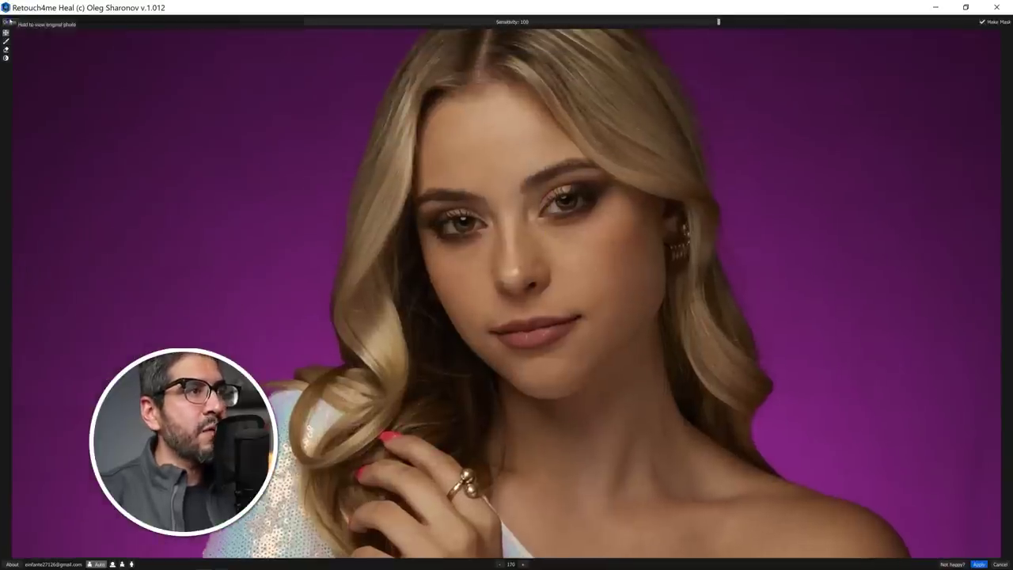
scroll(534, 281, "down", 5)
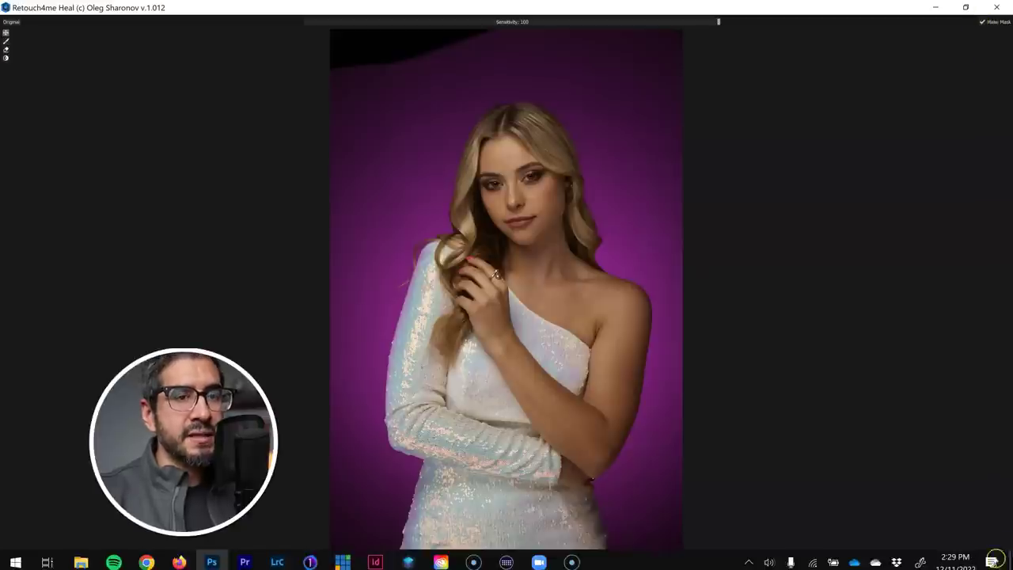
left_click(978, 558)
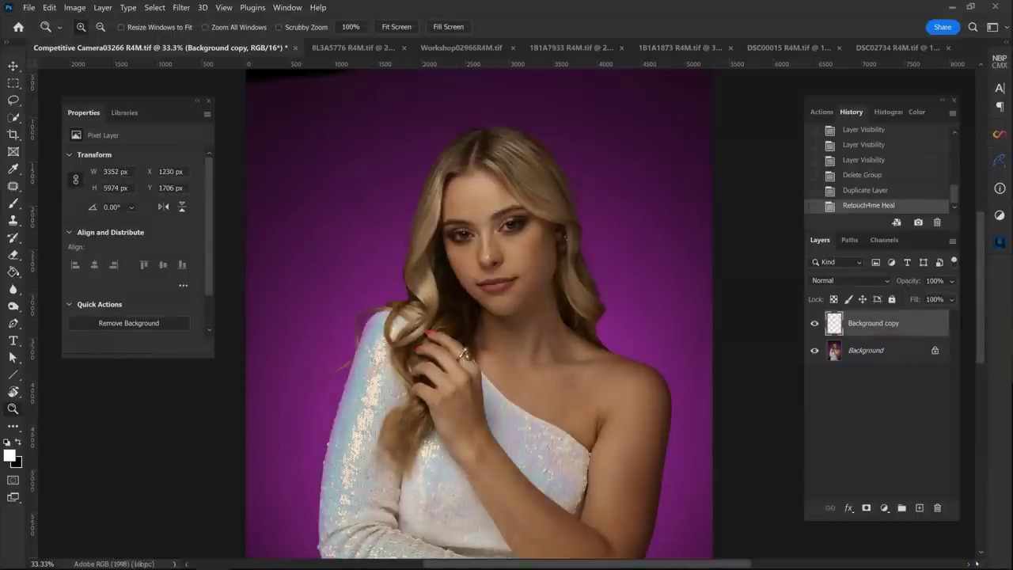
- Zoom into the eyes and toggle the healing layer to compare healed spots with the original
left_click(489, 206)
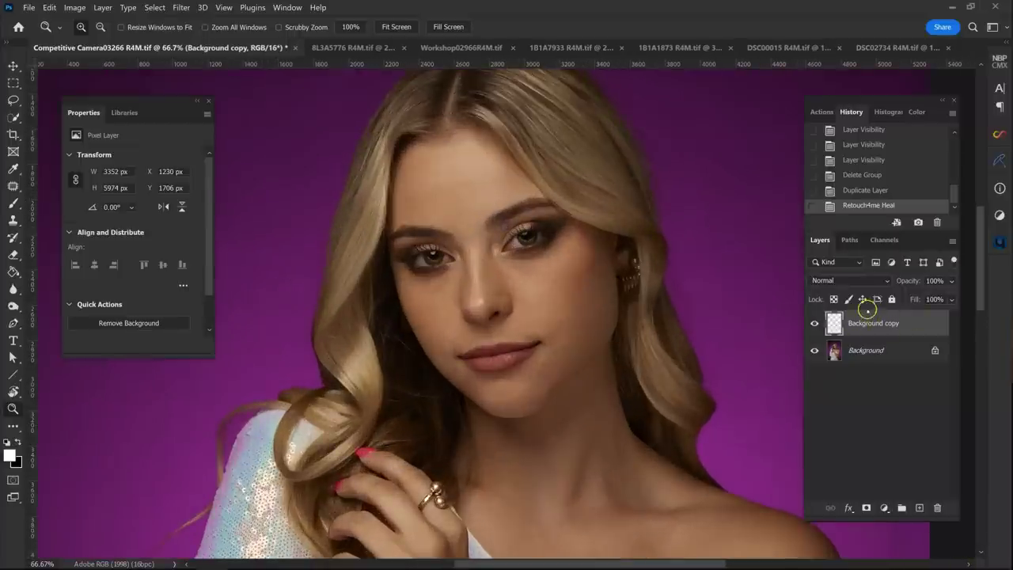
left_click(816, 323, "alt")
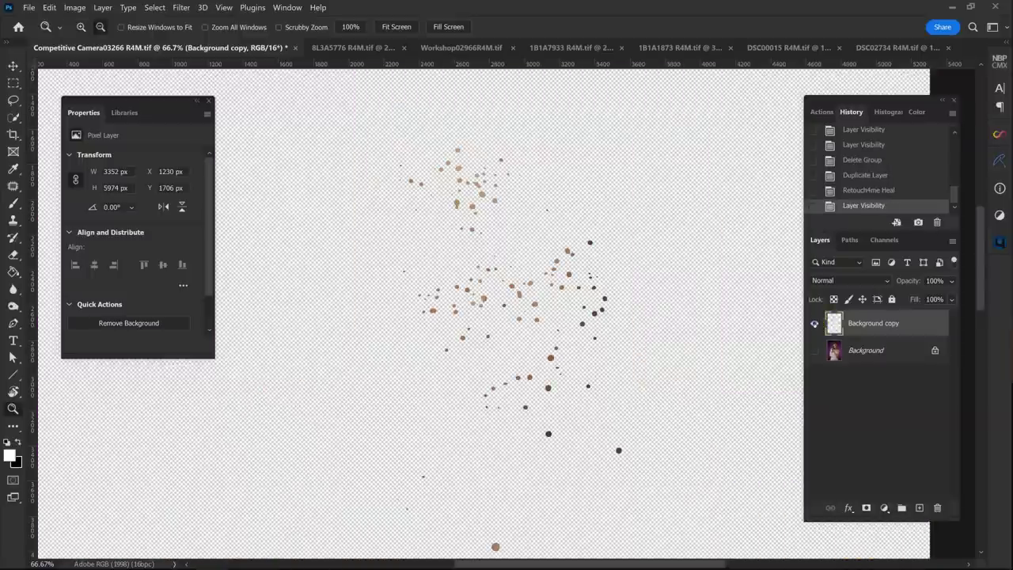
left_click_drag(655, 305, 655, 305)
scroll(655, 305, "down", 5)
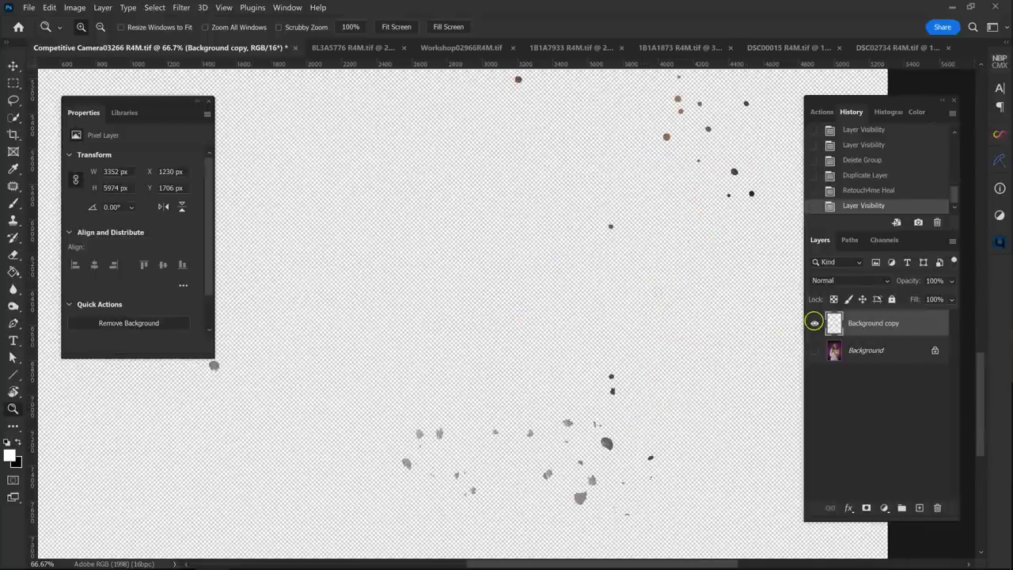
left_click(814, 323, "alt")
key("ctrl+comma")
key("ctrl+comma")
key("ctrl+comma")
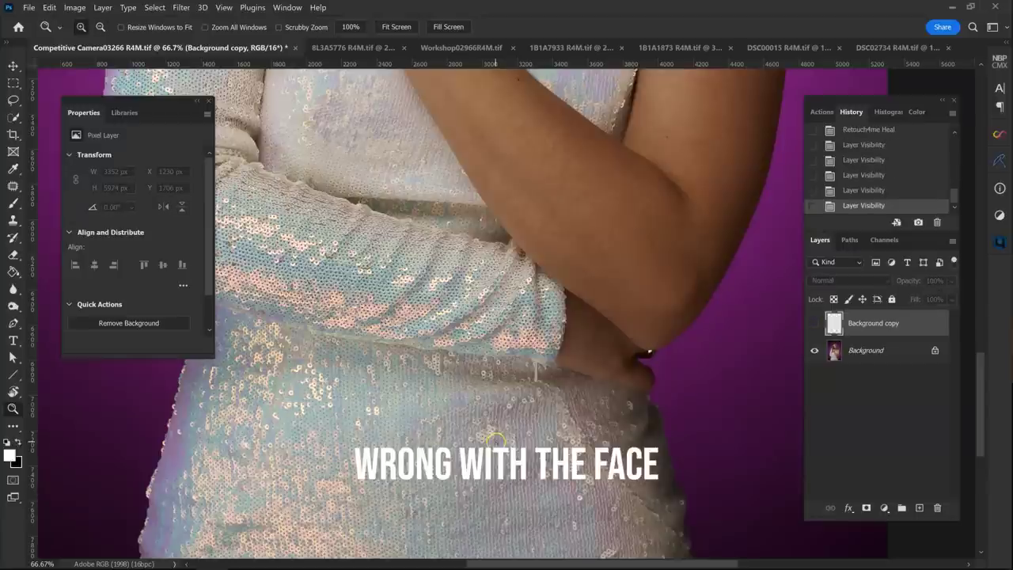
key("ctrl+minus")
key("ctrl+minus")
left_click(815, 323)
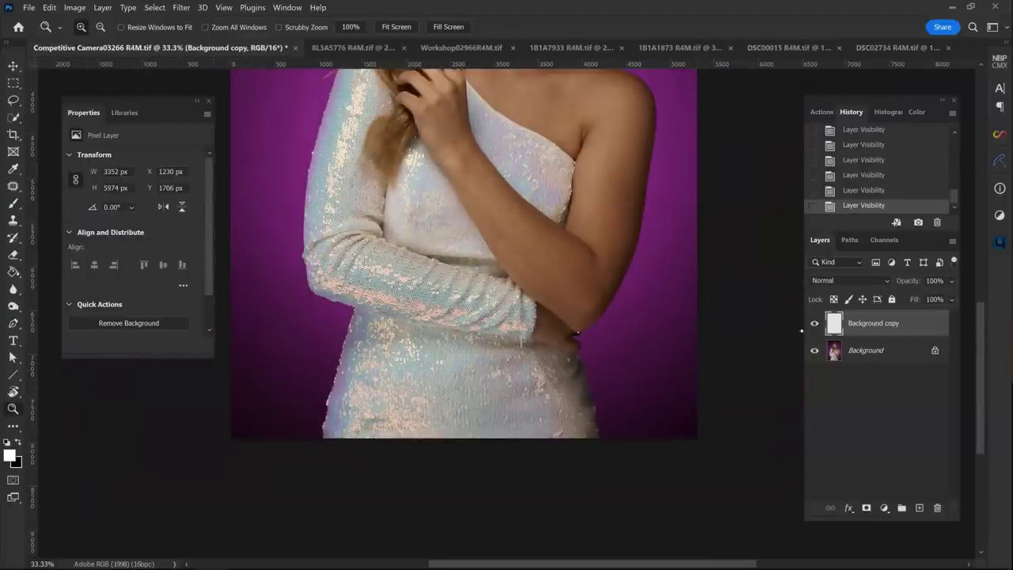
- Rename the Background copy layer to 'Heal'
double_click(870, 323)
type("Heal")
key("Return")
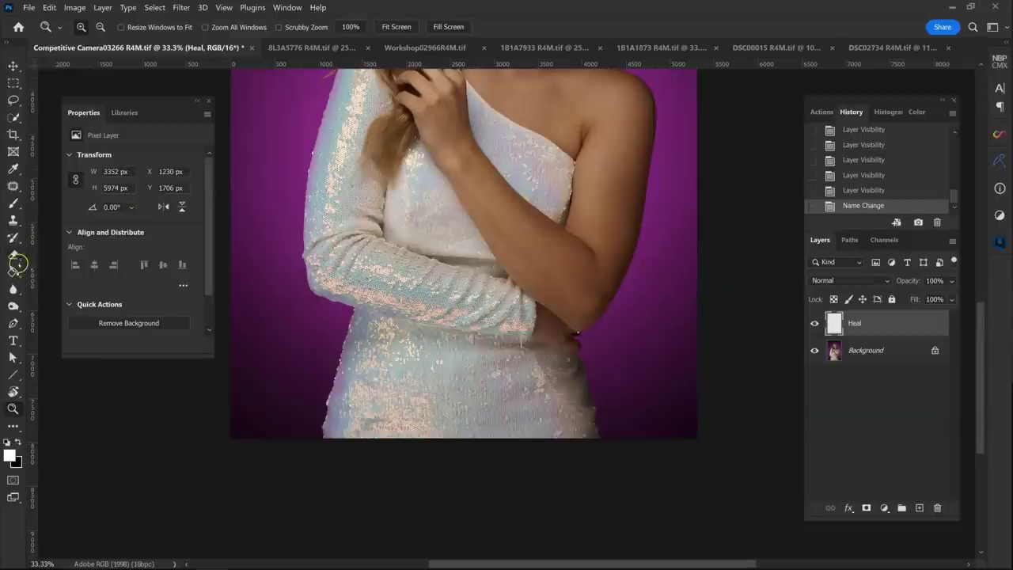
- Erase the Heal layer over the dress with a 1400 eraser, compare, then stamp visible
left_click(13, 255)
key("bracketright")
key("bracketright")
key("bracketright")
key("bracketright")
key("bracketright")
key("bracketright")
key("bracketright")
key("bracketright")
key("bracketright")
key("bracketright")
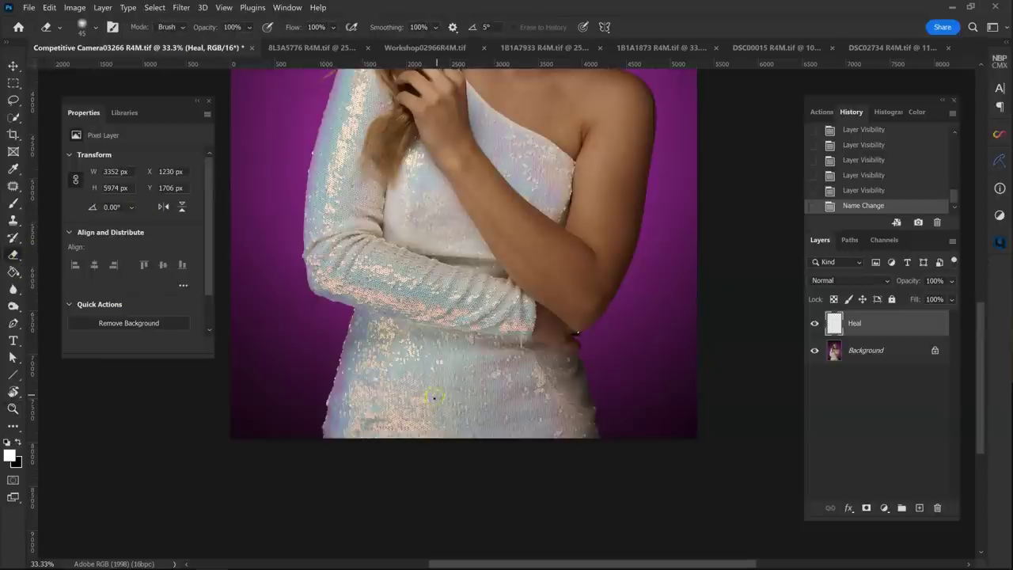
key("bracketright")
key("bracketright")
key("bracketright")
left_click(799, 364)
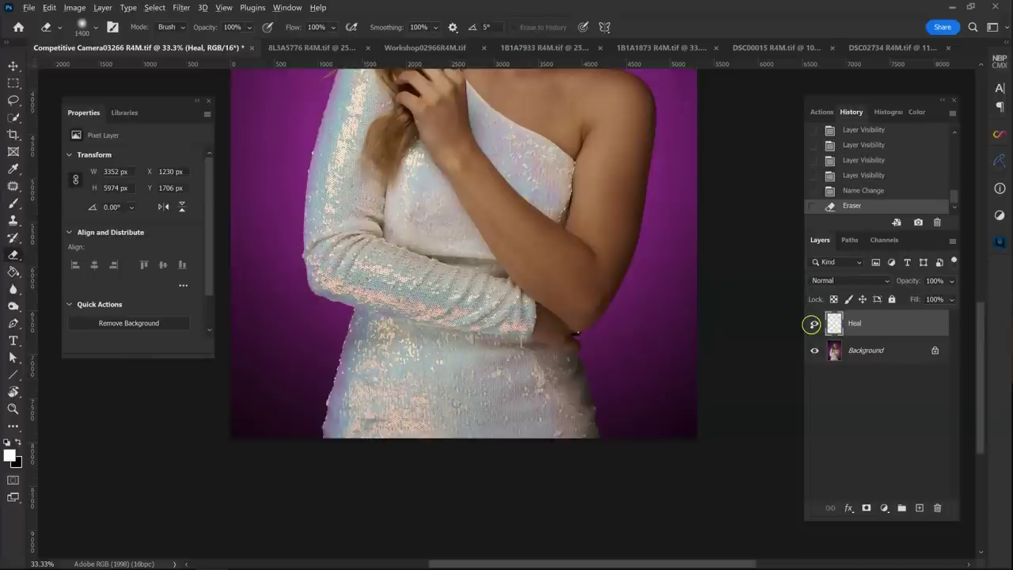
left_click(814, 324, "alt")
left_click(814, 324, "alt")
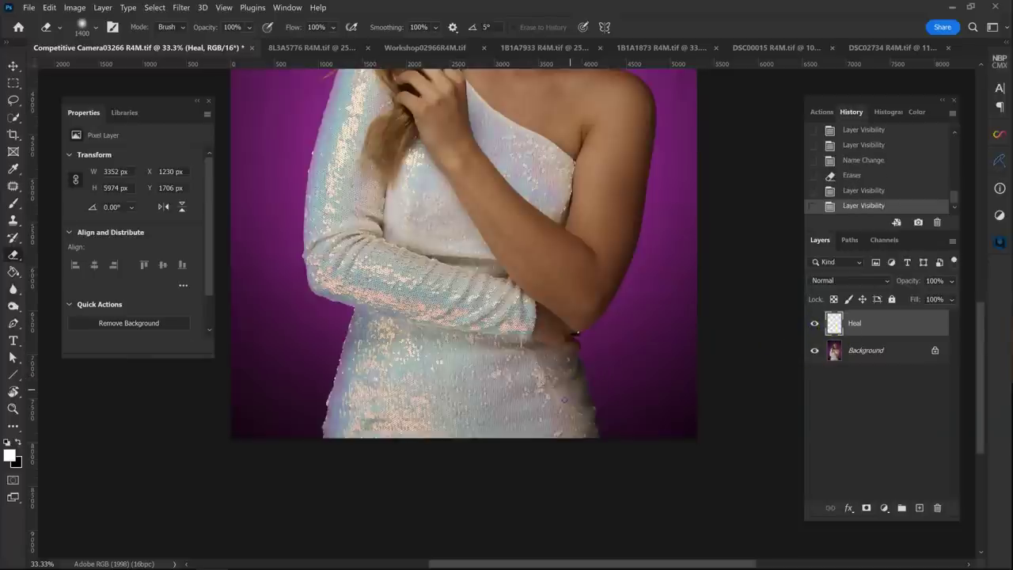
left_click(500, 388)
scroll(477, 228, "up", 5)
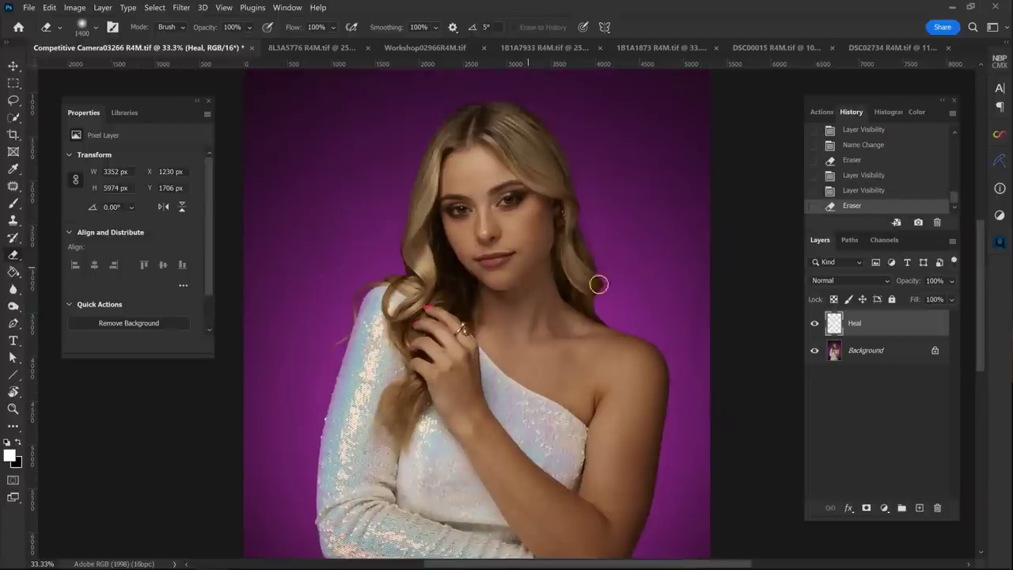
left_click(814, 324)
left_click(814, 323)
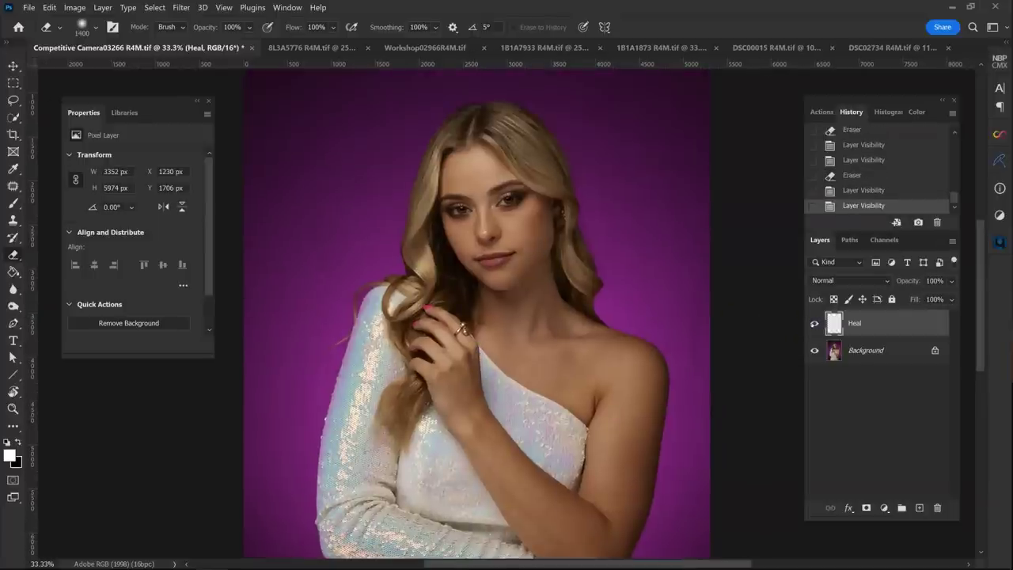
left_click(814, 323)
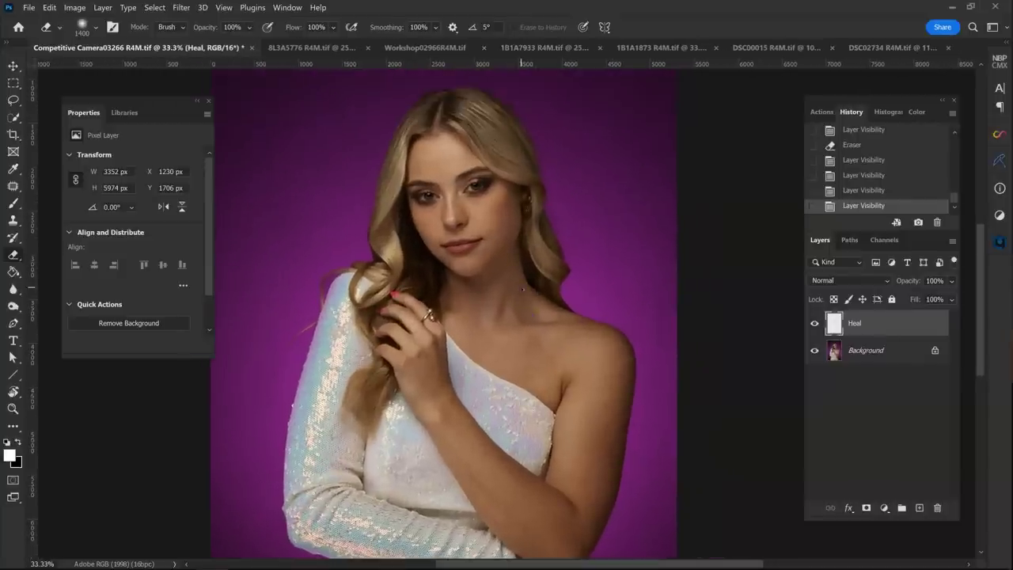
key("ctrl+shift+alt+e")
- Rename the merged layer to 'DB', correcting an initial 'Br' name
double_click(856, 323)
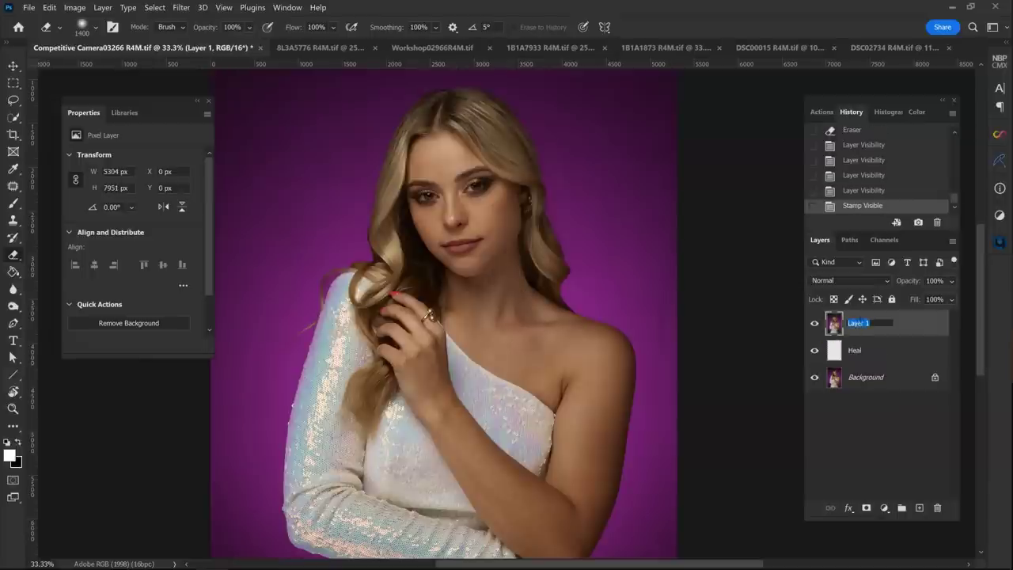
type("Br")
key("Return")
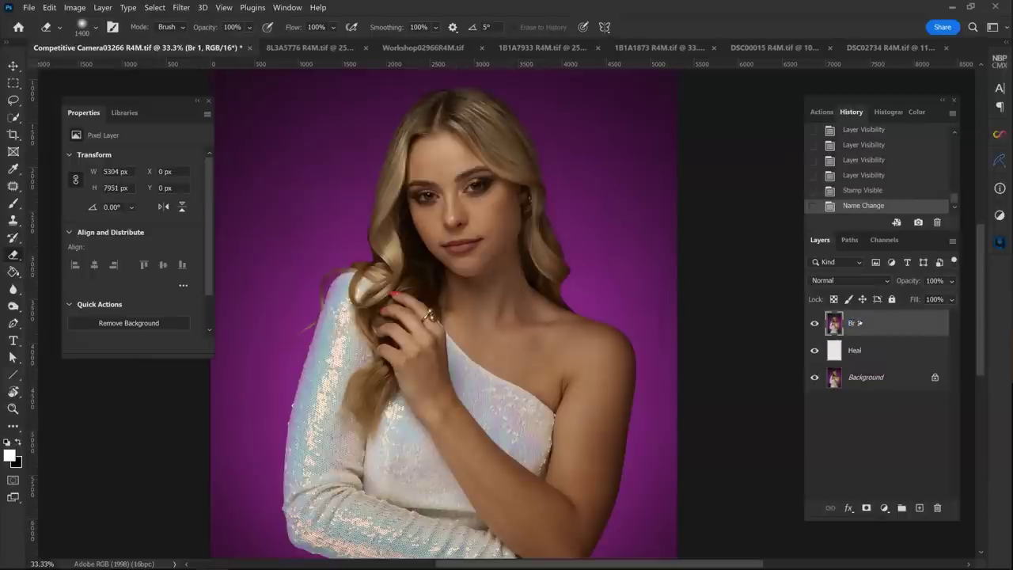
double_click(855, 323)
type("DB")
key("Return")
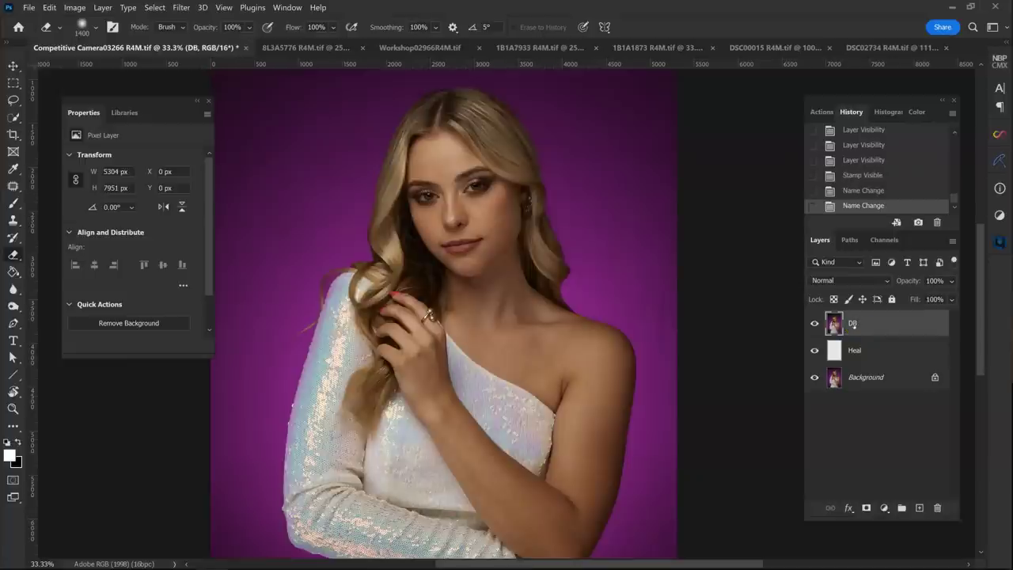
- Run Filter > Retouch4me > Retouch4me DodgeBurn on the DB layer
left_click(178, 4)
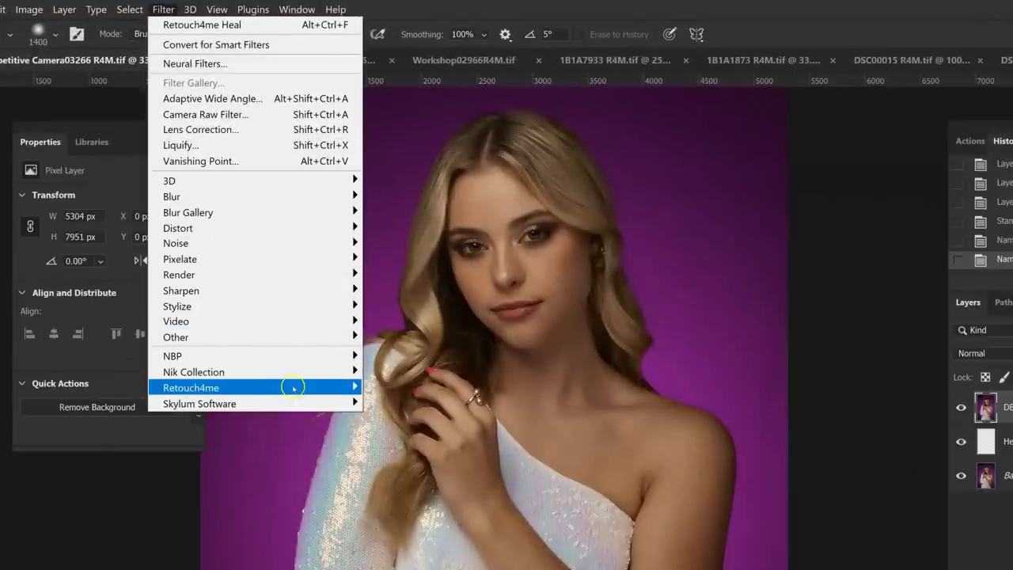
mouse_move(297, 306)
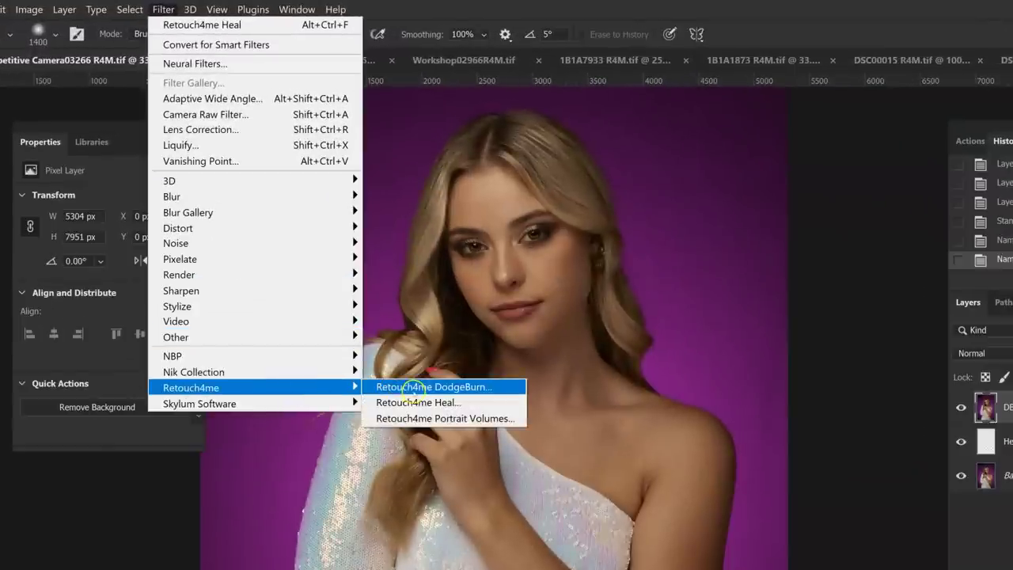
left_click(434, 387)
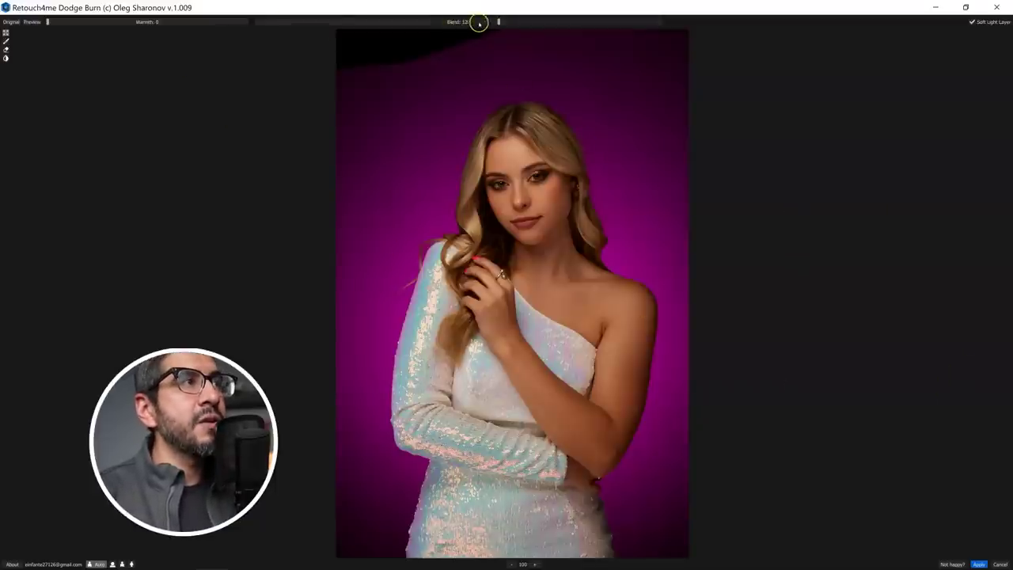
- Test Blend values 110, 200 and 137, view the preview map, and settle Blend at 125
left_click_drag(500, 21, 488, 22)
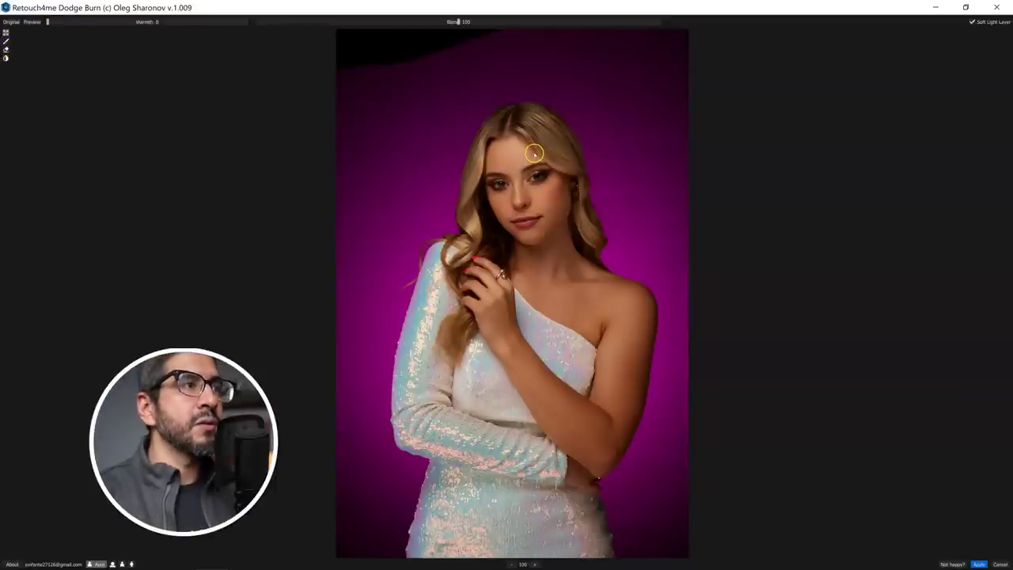
scroll(534, 152, "up", 2)
scroll(537, 225, "down", 2)
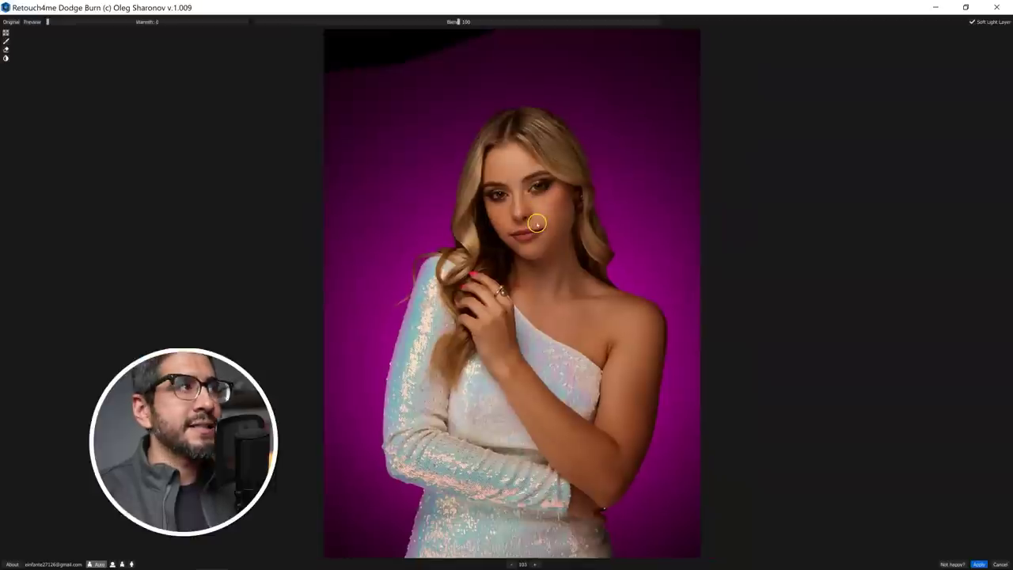
left_click(31, 21)
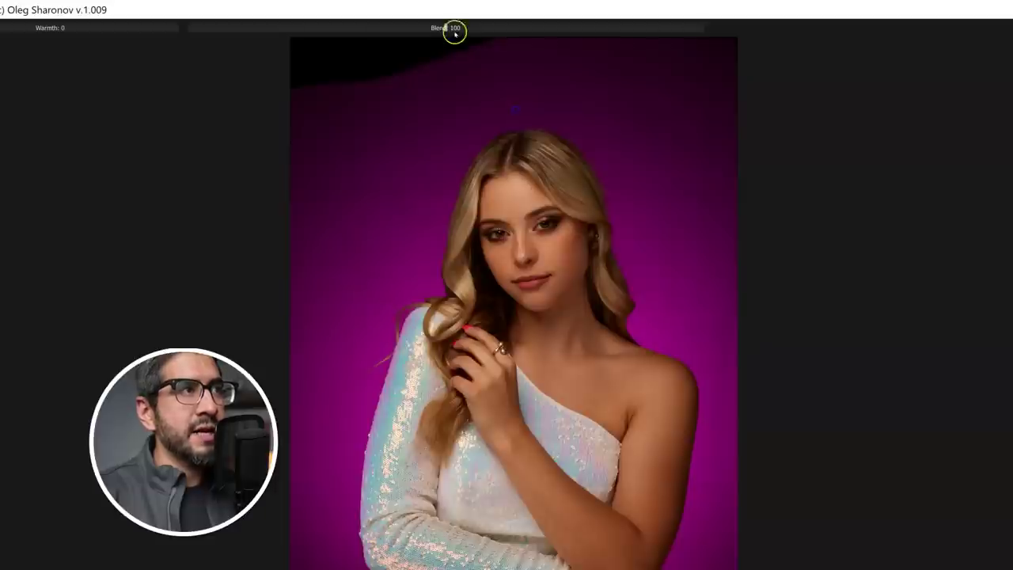
left_click_drag(446, 27, 813, 32)
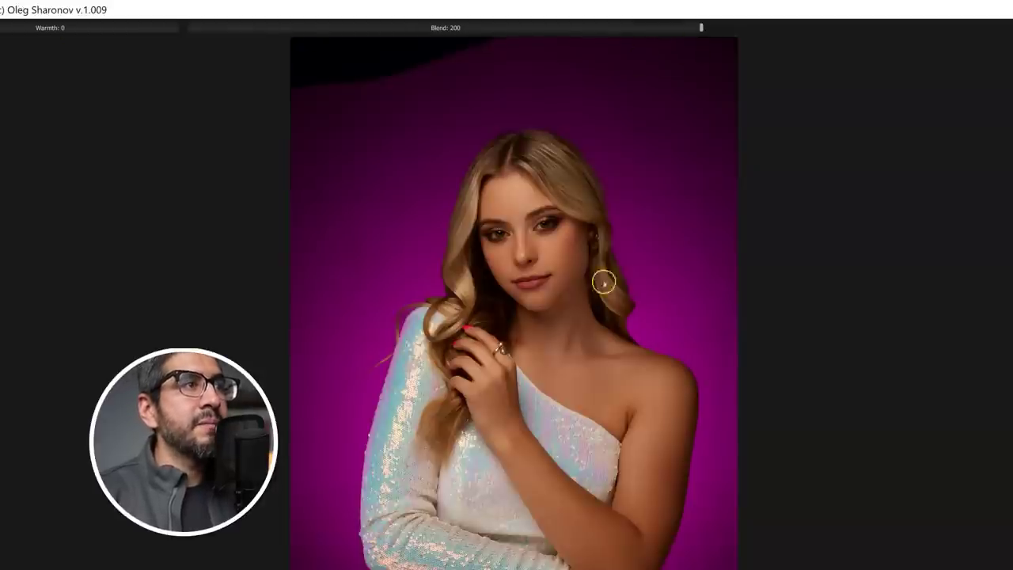
left_click_drag(702, 28, 509, 30)
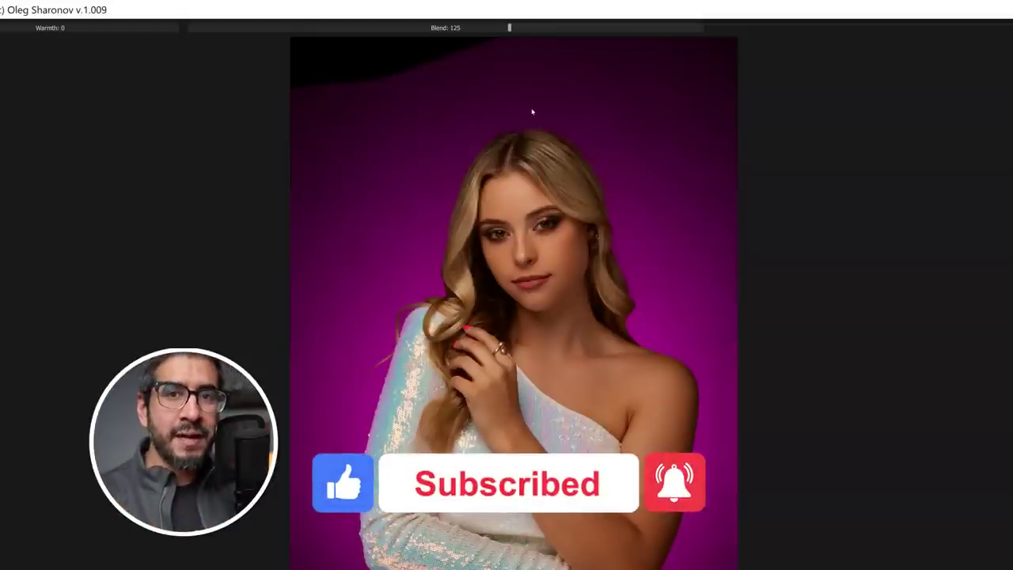
left_click(530, 108)
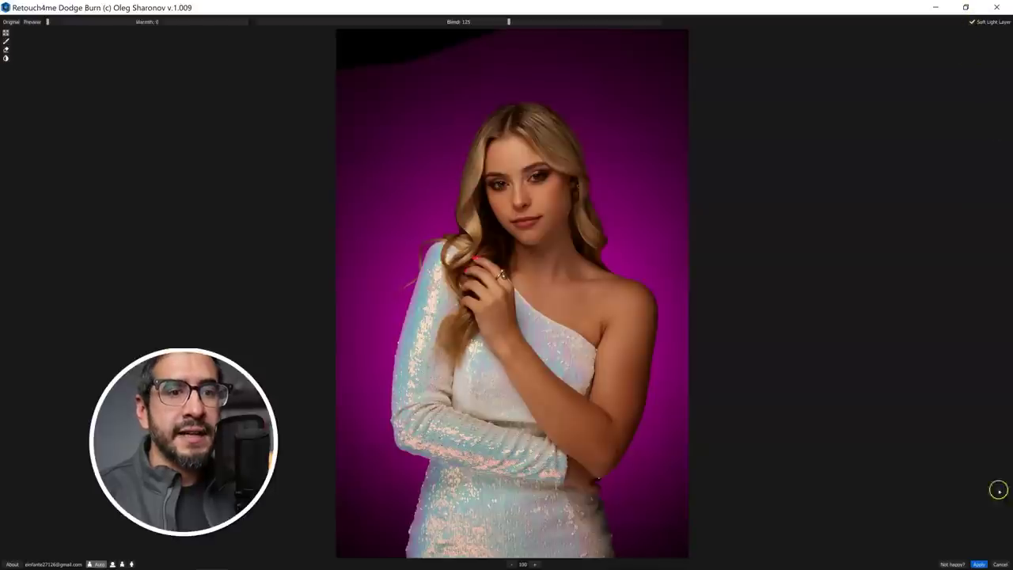
mouse_move(978, 564)
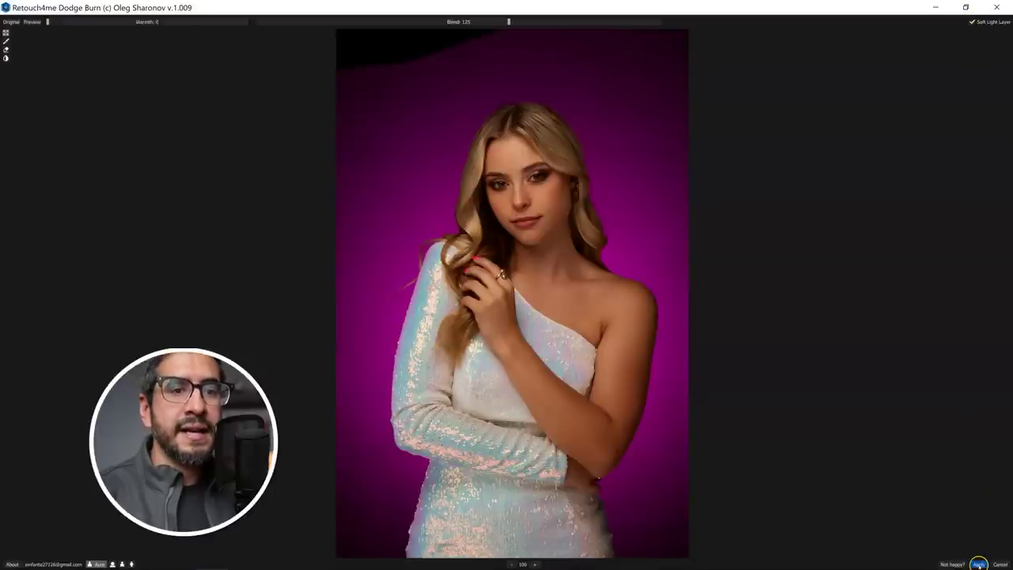
- Apply the Dodge Burn result and set the DB layer to Soft Light at 85% opacity
left_click(982, 546)
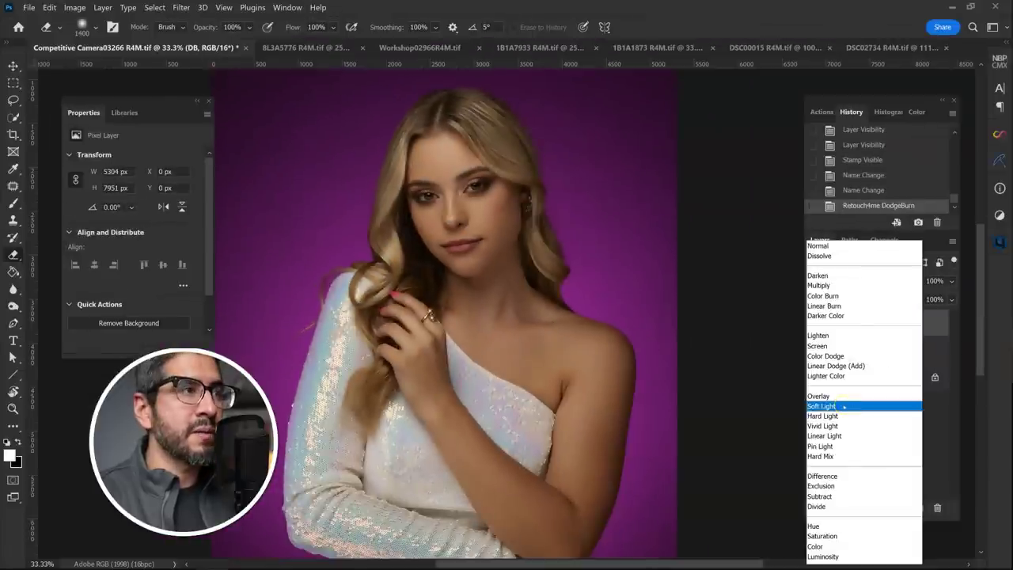
left_click(844, 406)
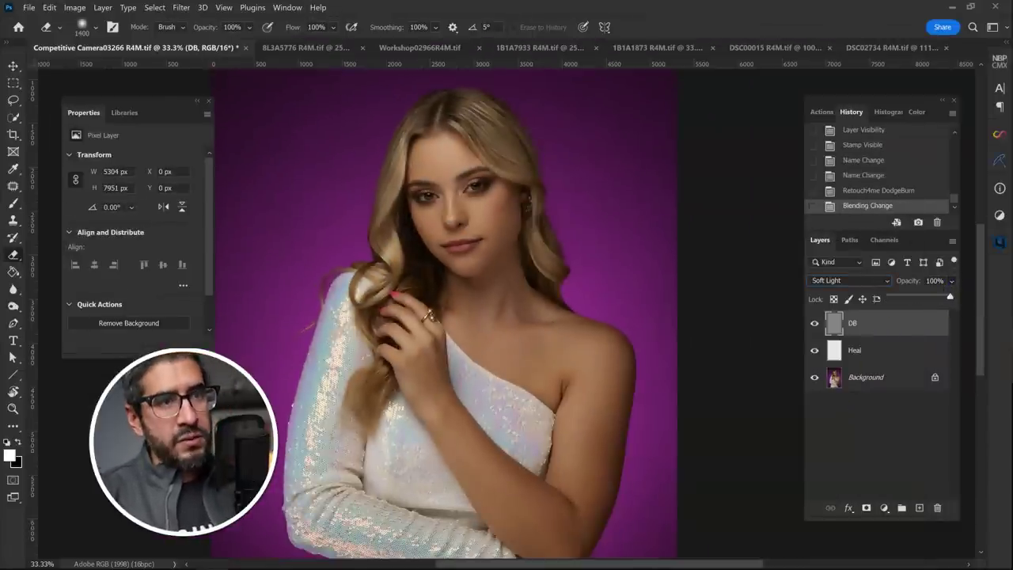
left_click_drag(950, 296, 940, 296)
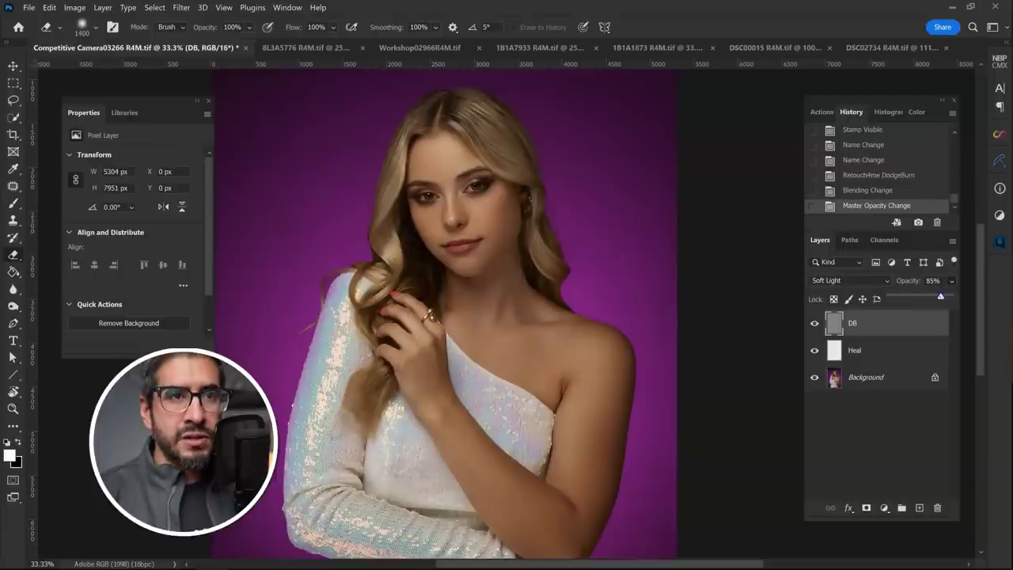
left_click(917, 323)
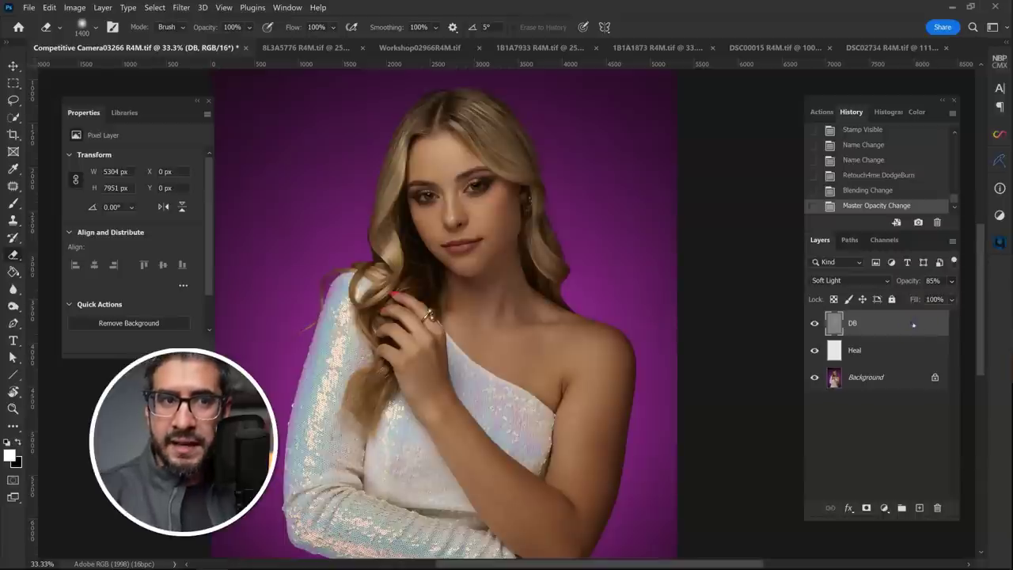
- Toggle the DB layer off and on to compare, then stamp all visible layers
left_click(815, 325)
left_click(815, 325)
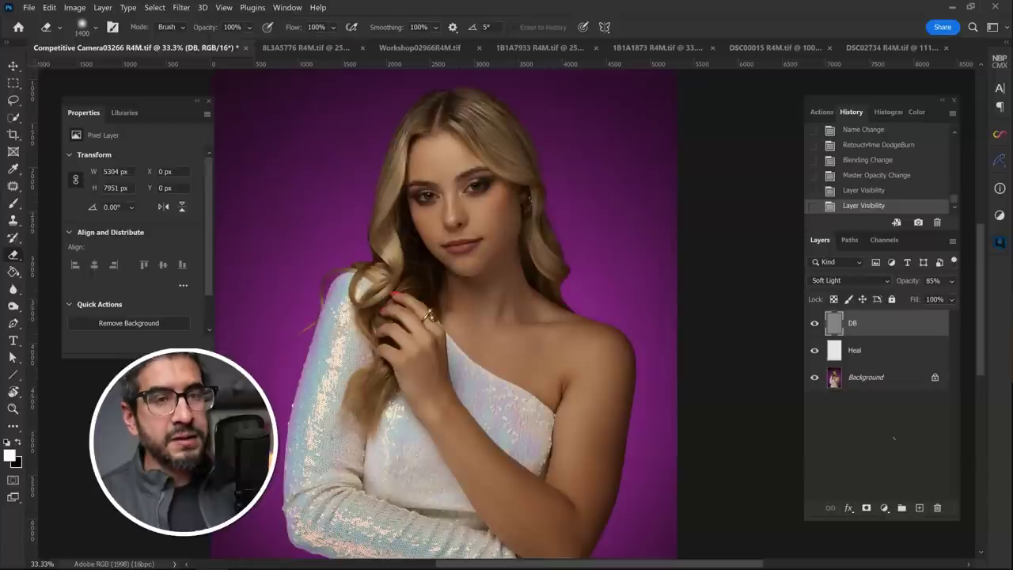
key("ctrl+shift+alt+e")
- Rename the newly stamped top layer to 'Volume'
double_click(859, 323)
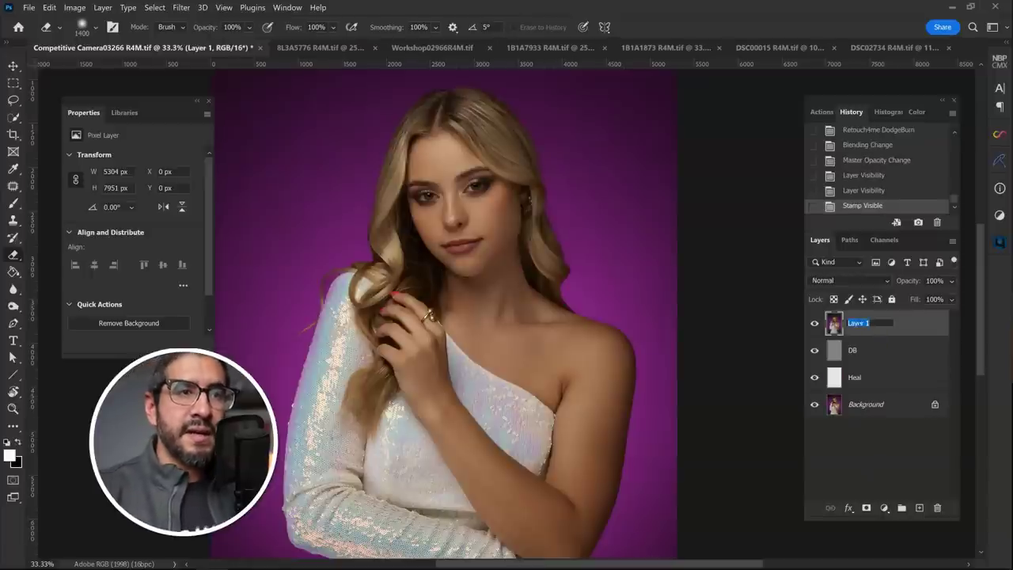
type("Volume")
key("Return")
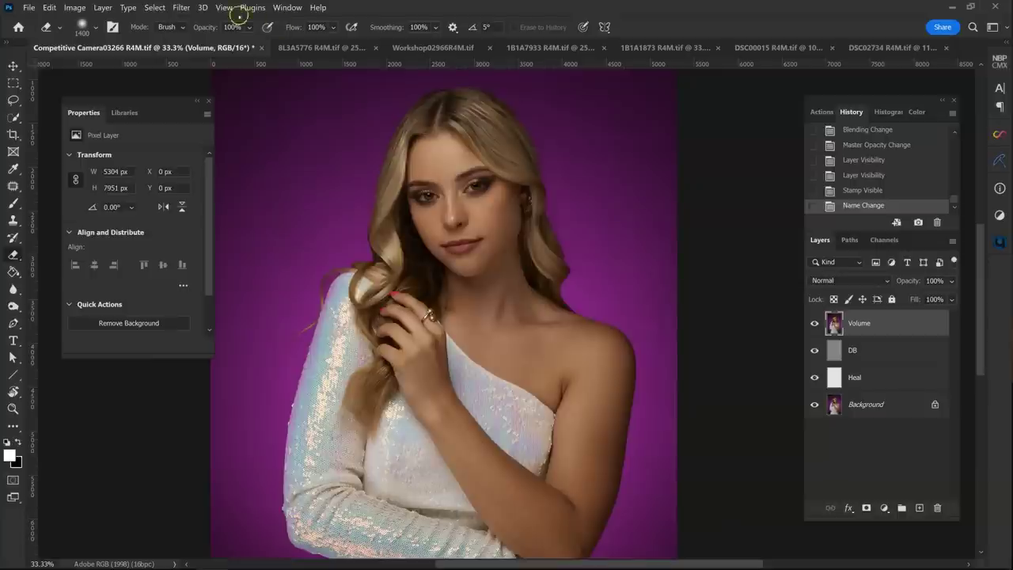
- Launch Retouch4me Portrait Volumes from the Filter menu on the Volume layer and view its volume map preview
left_click(181, 7)
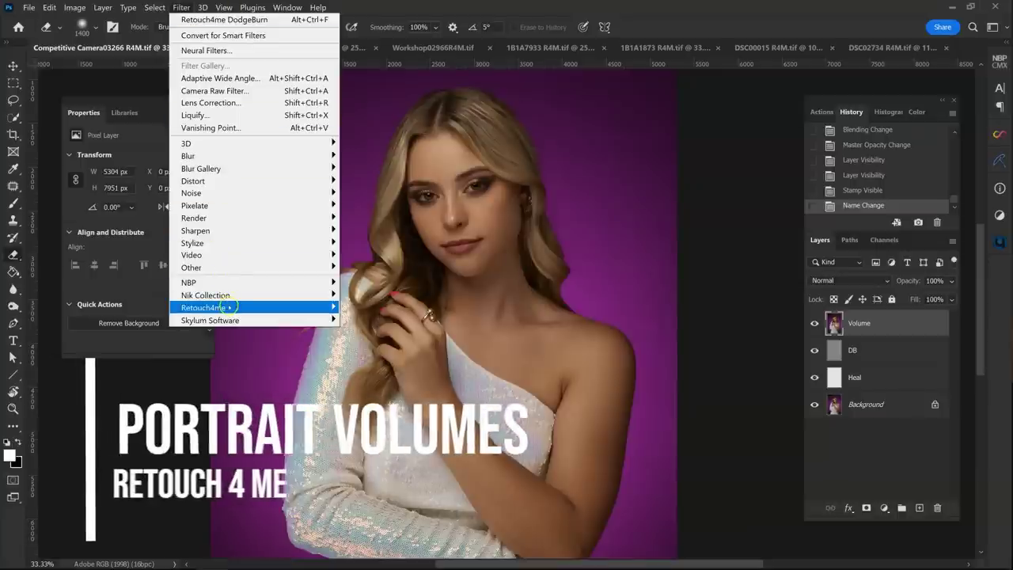
mouse_move(204, 307)
left_click(400, 332)
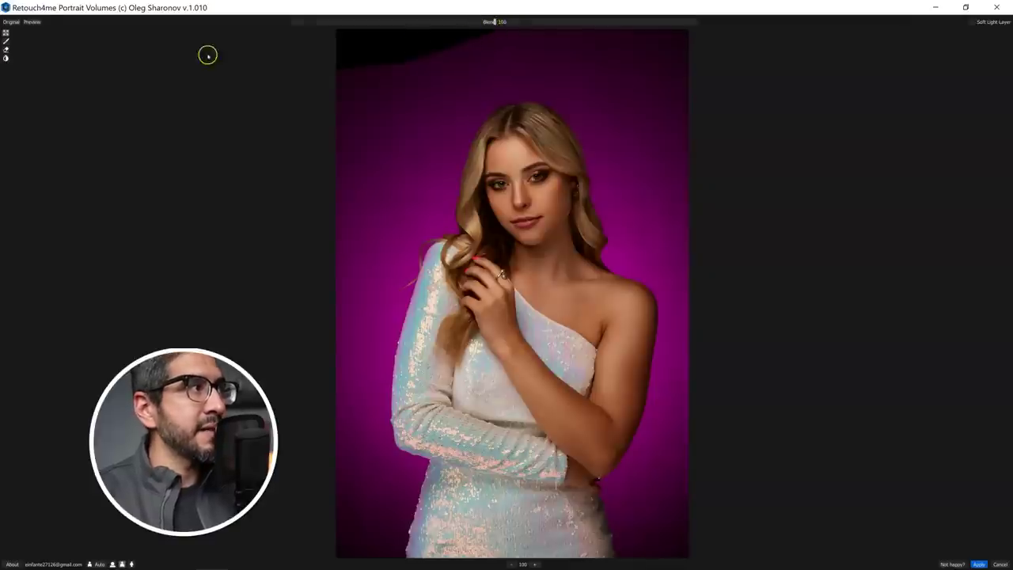
left_click(32, 21)
- Compare the processed photo, volume map and original, then apply the effect as a Soft Light layer
left_click(35, 22)
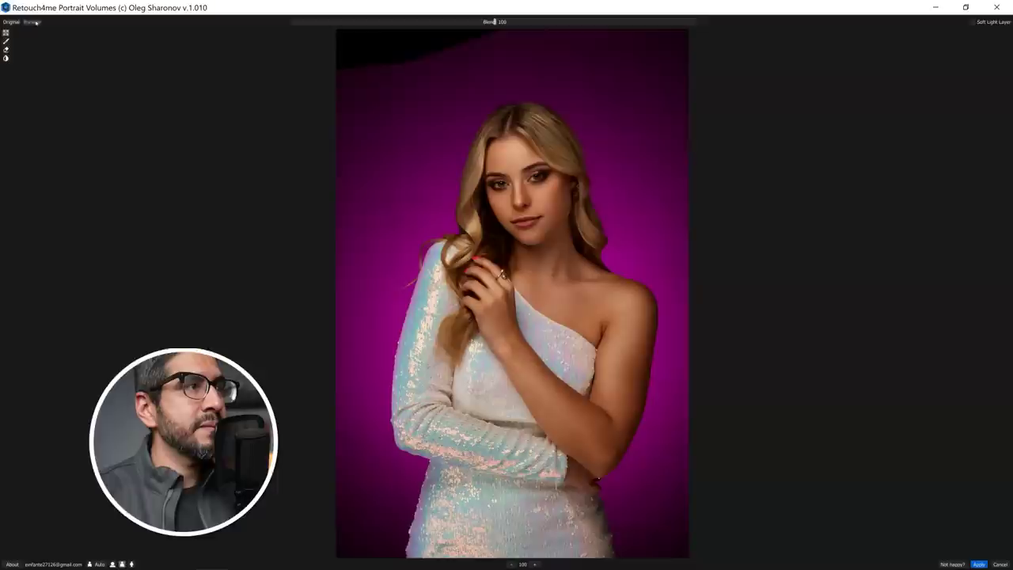
left_click(36, 22)
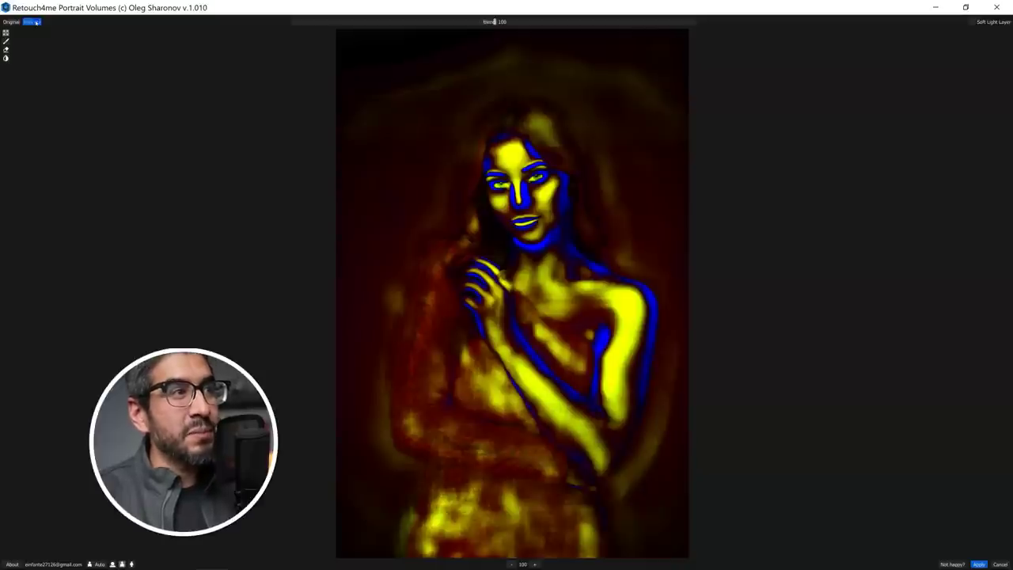
left_click(12, 22)
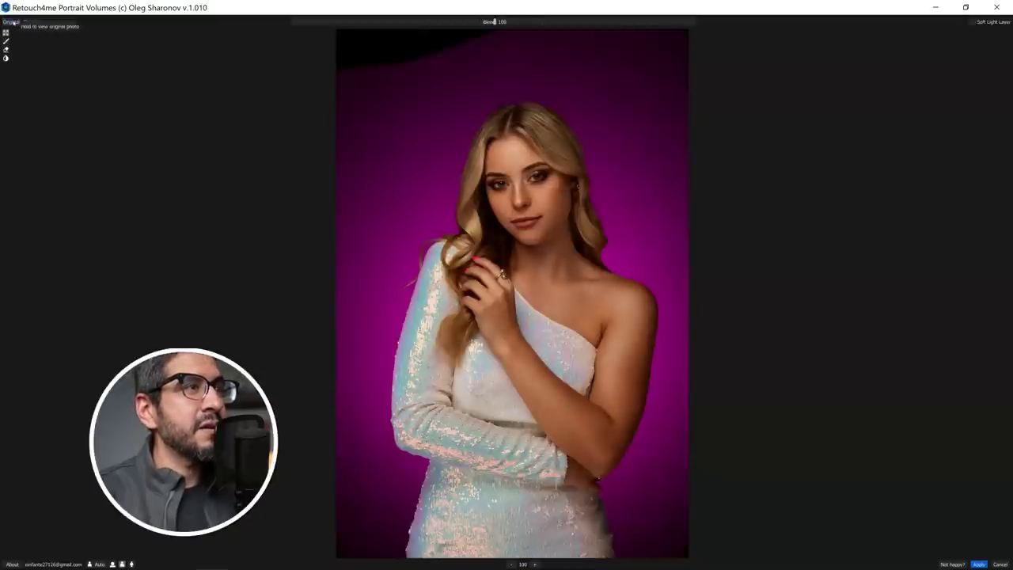
left_click(13, 22)
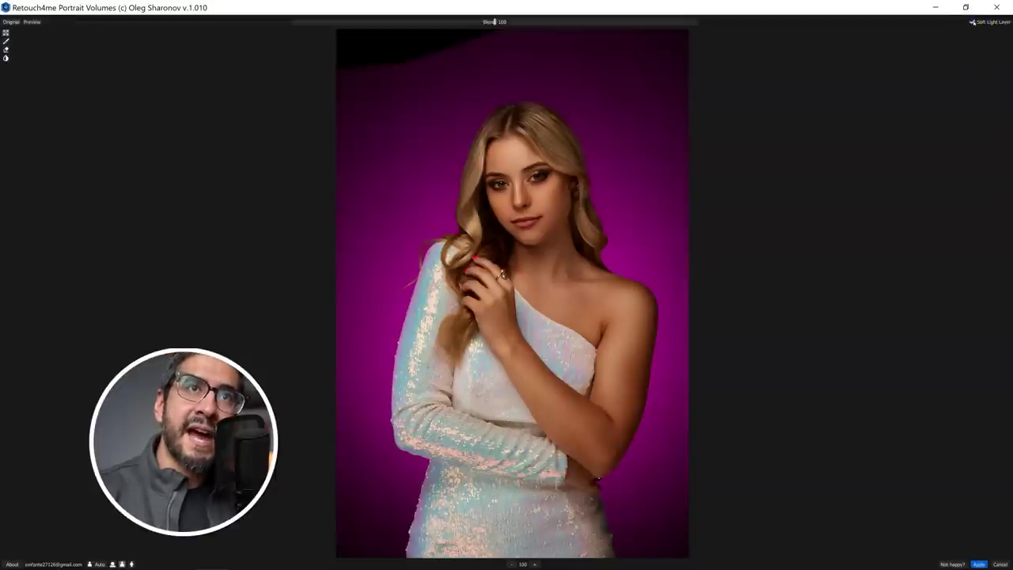
left_click(972, 22)
left_click(979, 562)
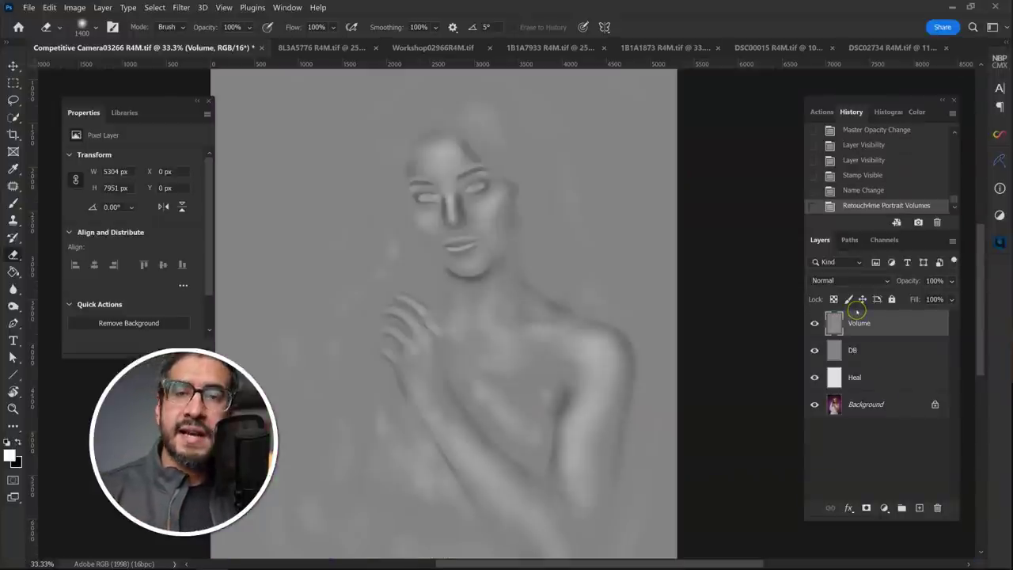
- Set the Volume layer's blend mode to Soft Light and toggle it to compare
left_click(855, 281)
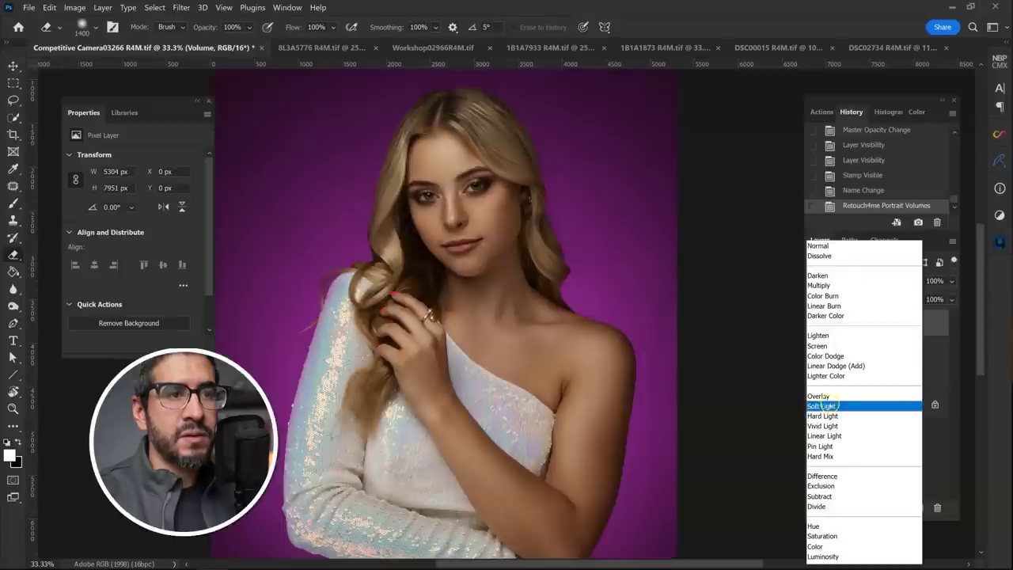
left_click(823, 405)
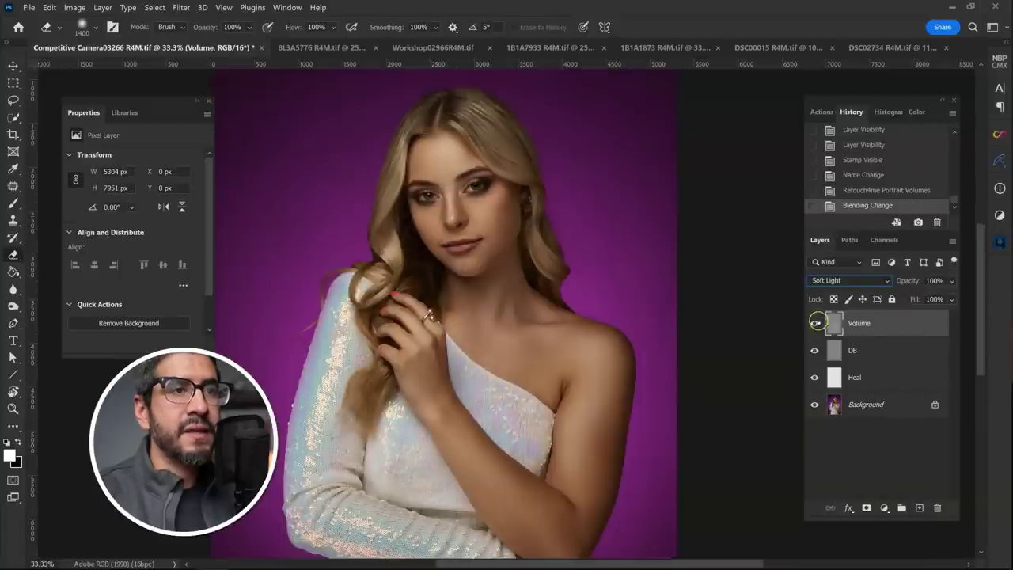
left_click(815, 323)
left_click(815, 323)
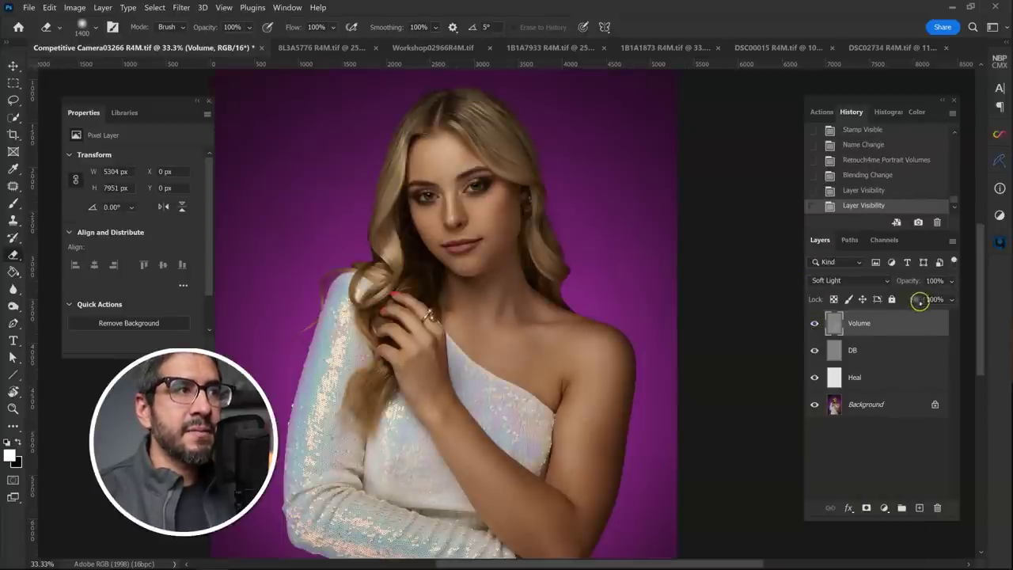
- Lower the Volume layer's opacity to 20% and toggle its visibility for before/after
left_click(952, 281)
left_click_drag(949, 297, 905, 298)
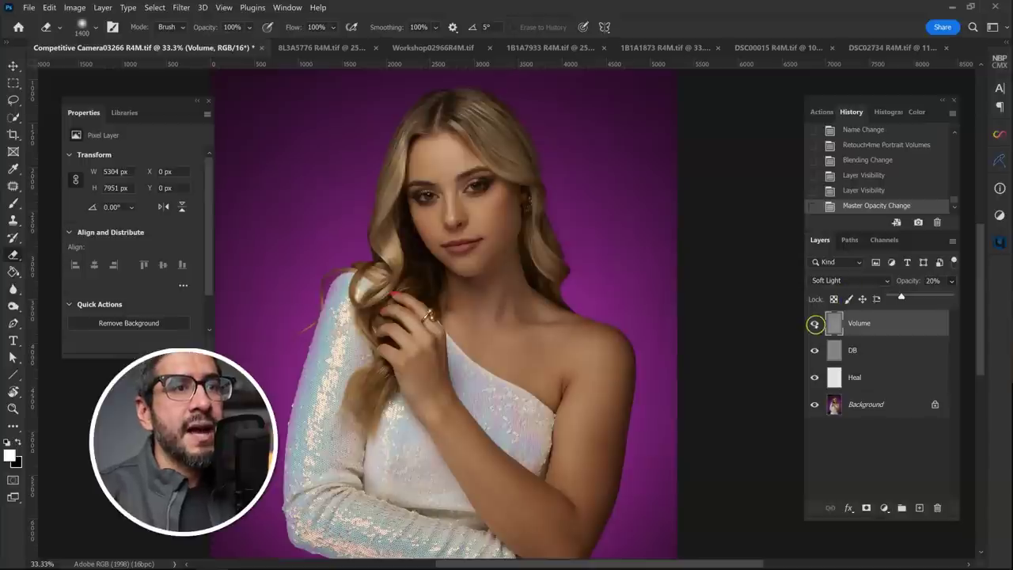
left_click(815, 324)
left_click(814, 324)
left_click(815, 323)
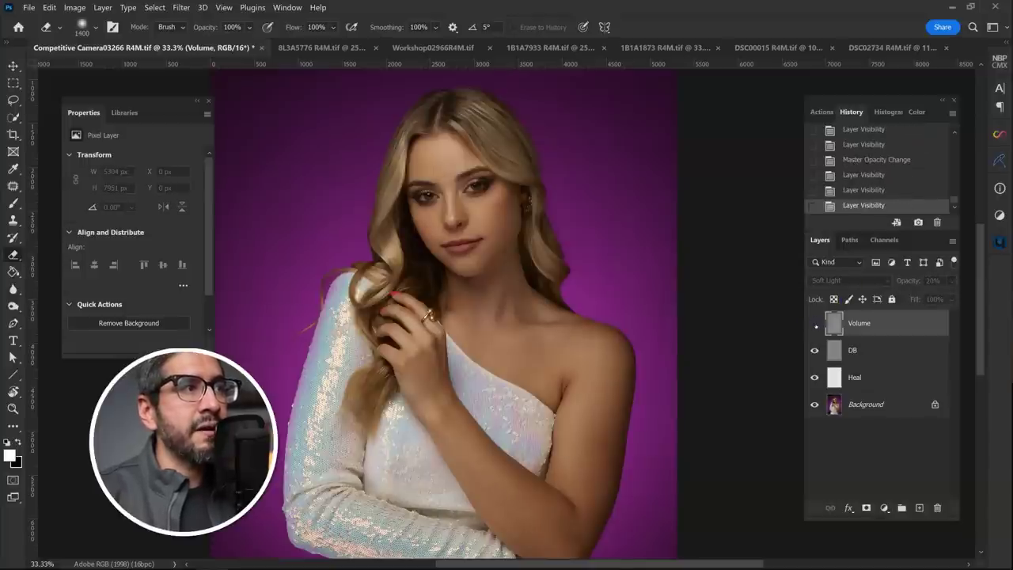
left_click(815, 324)
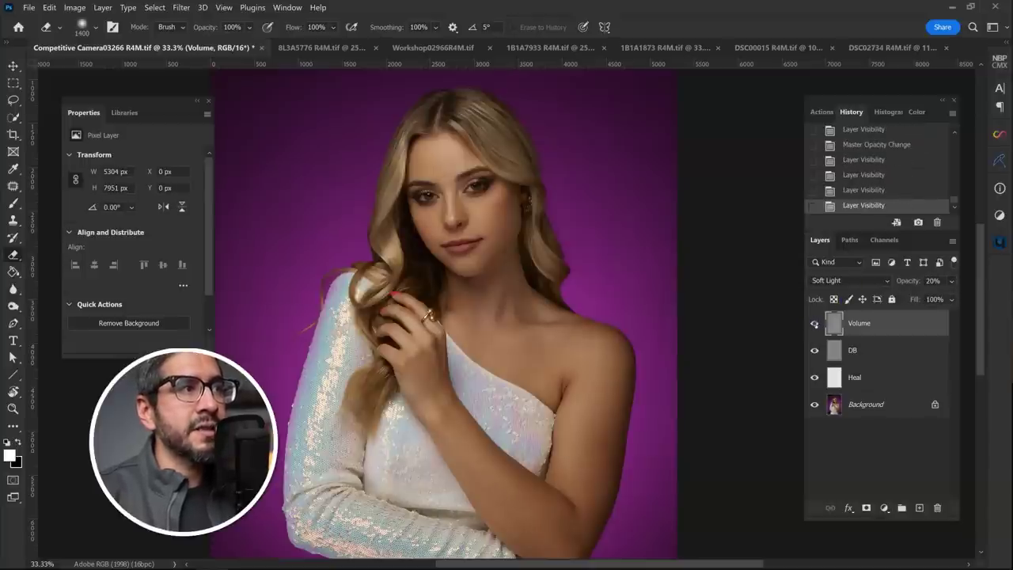
- Zoom in on the model's face, compare with the Volume layer hidden and shown, then zoom out
key("z")
left_click(460, 194)
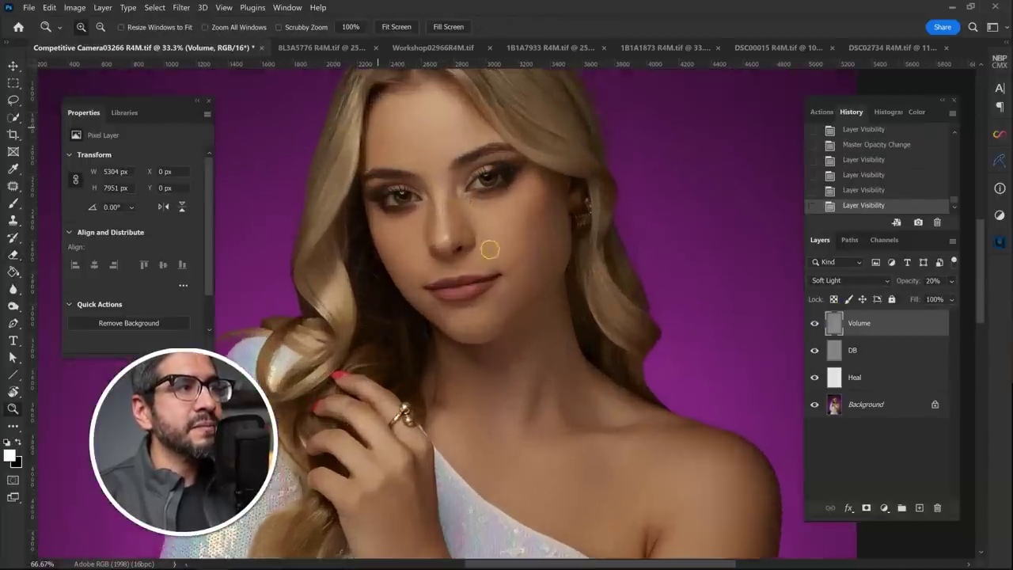
left_click(815, 324)
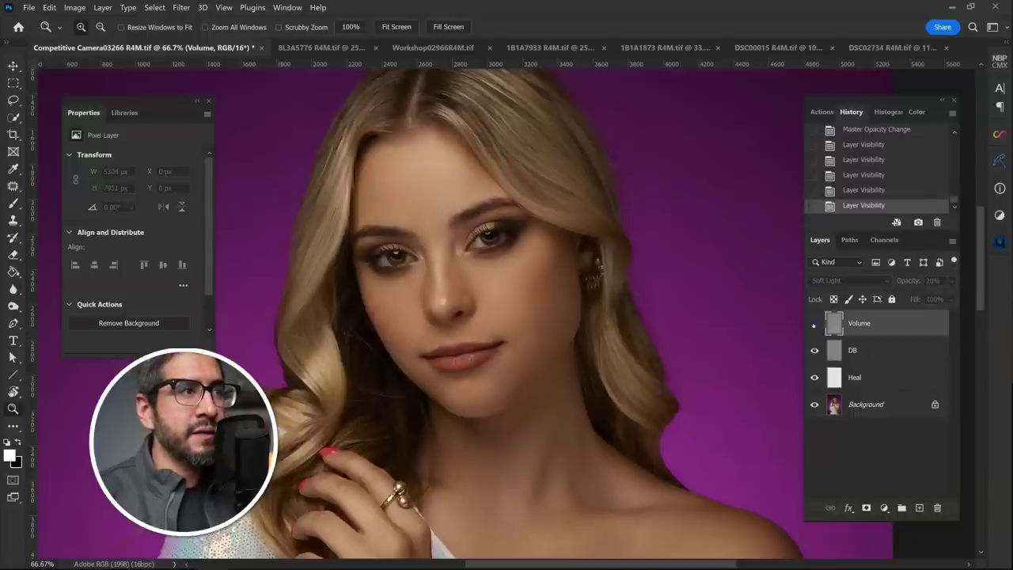
left_click(814, 324)
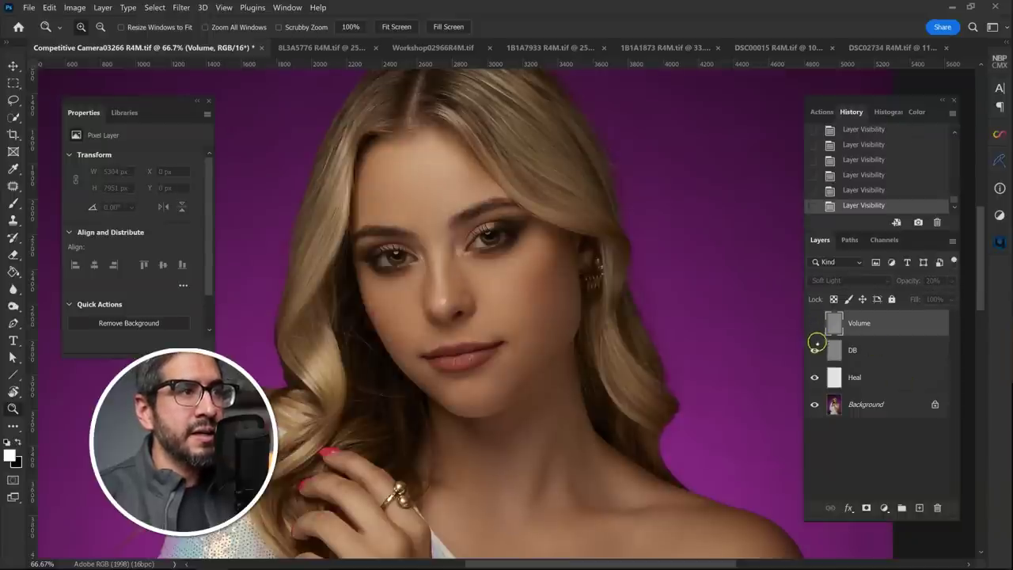
left_click(814, 324)
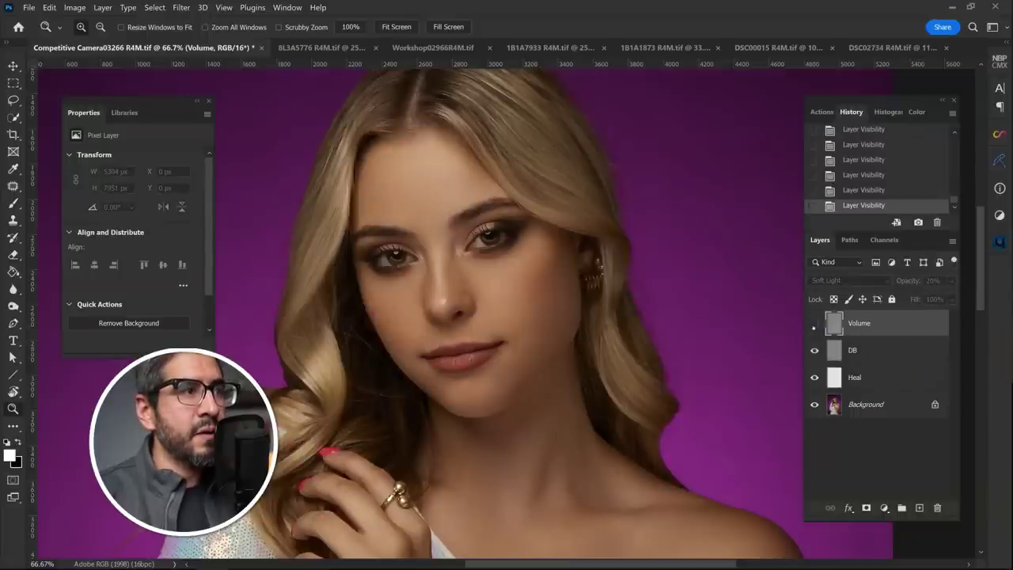
left_click(815, 323)
key("ctrl+minus")
key("ctrl+minus")
key("ctrl+minus")
key("ctrl+minus")
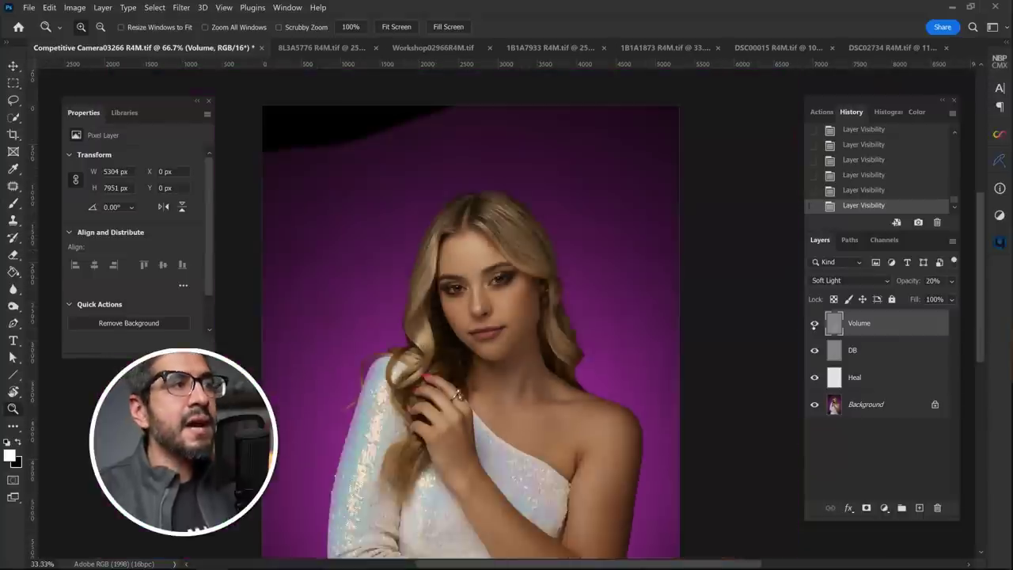
- Select the Volume, DB and Heal layers together and drag them to the trash
key("ctrl+plus")
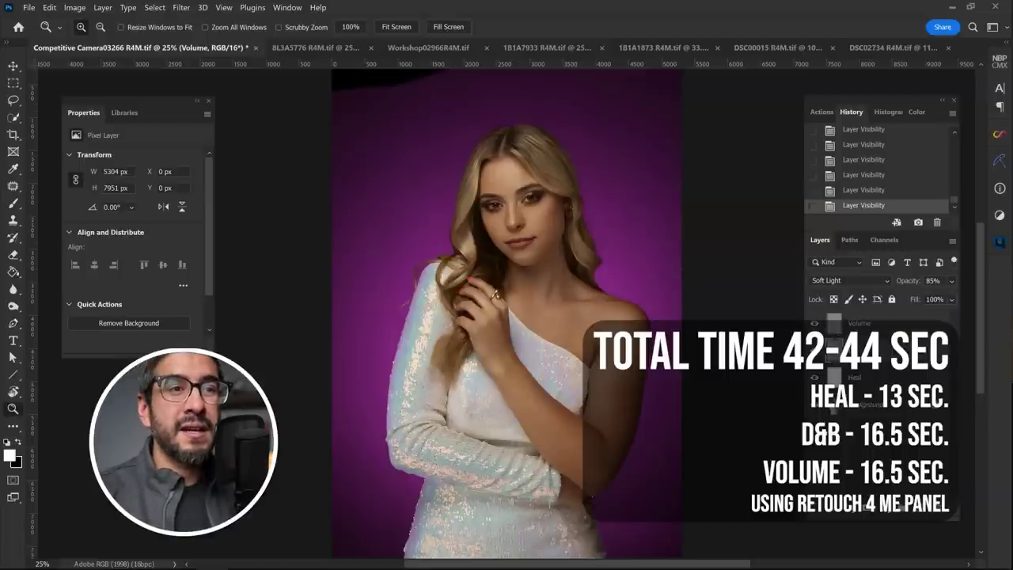
key("alt+bracketleft")
key("alt+bracketleft")
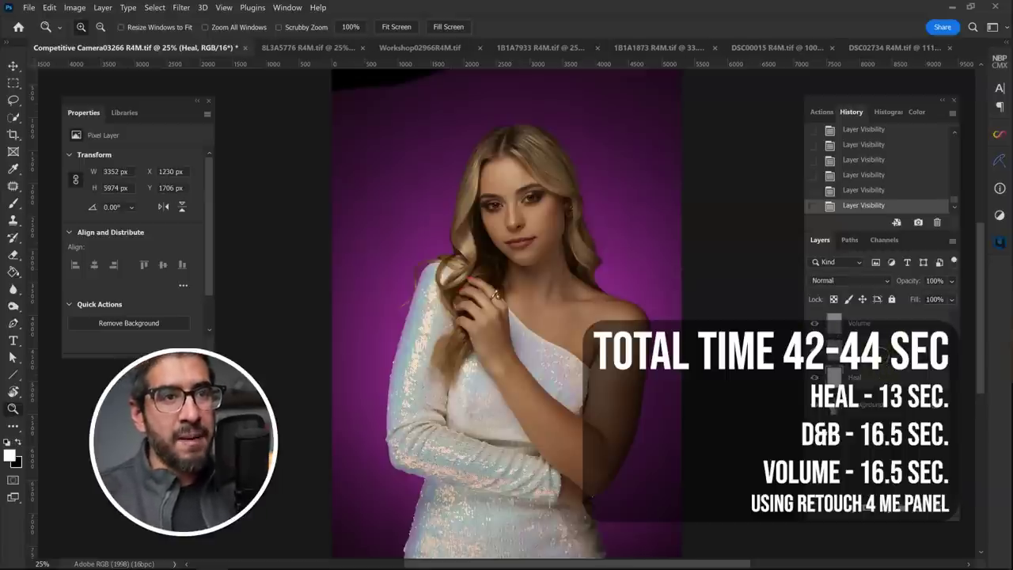
key("alt+bracketright")
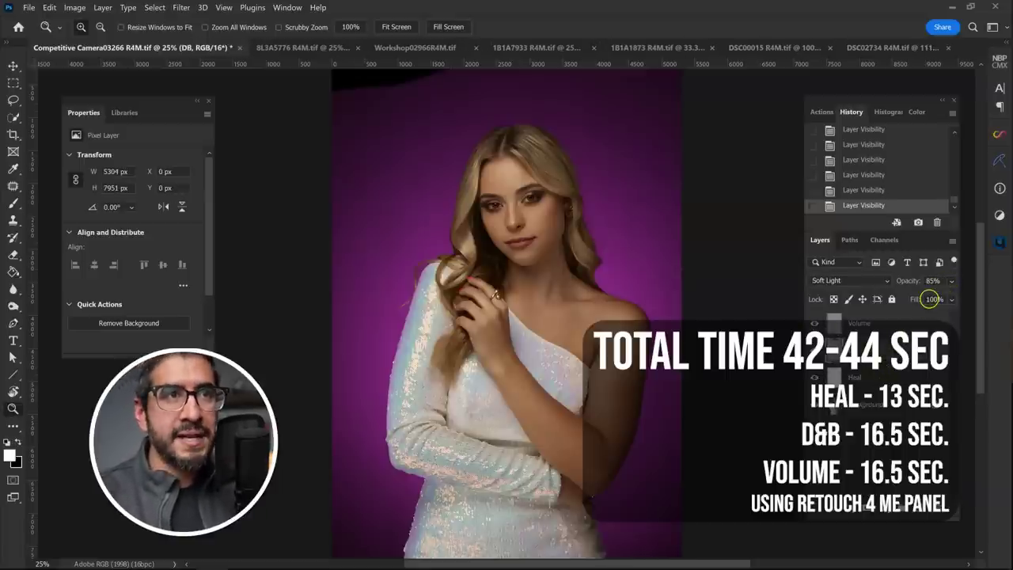
left_click(863, 323)
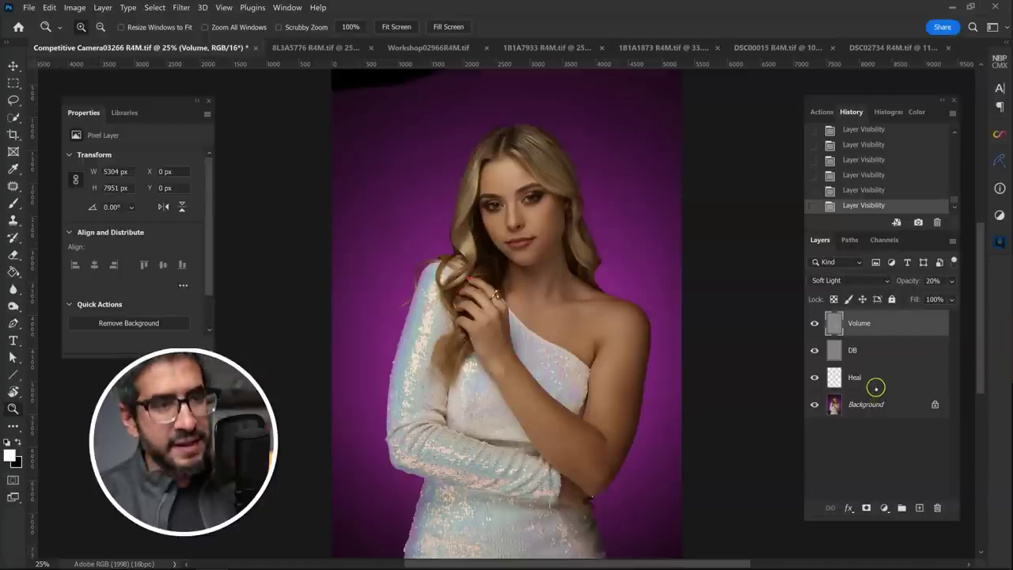
left_click(875, 388, "shift")
left_click_drag(930, 373, 937, 507)
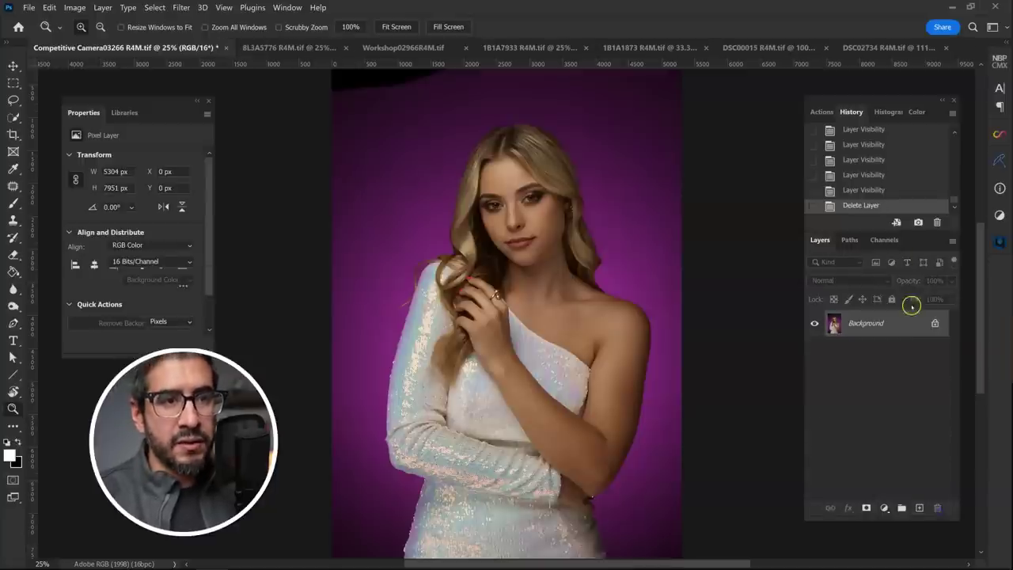
- Open the Actions panel and select the Retouch4Me action
left_click(831, 114)
scroll(933, 338, "down", 3)
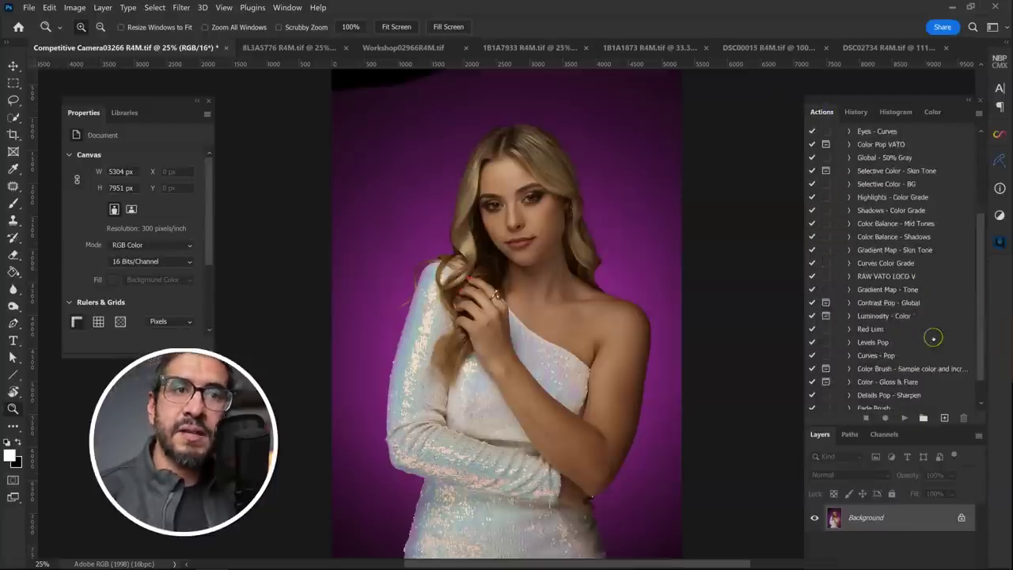
scroll(934, 338, "down", 2)
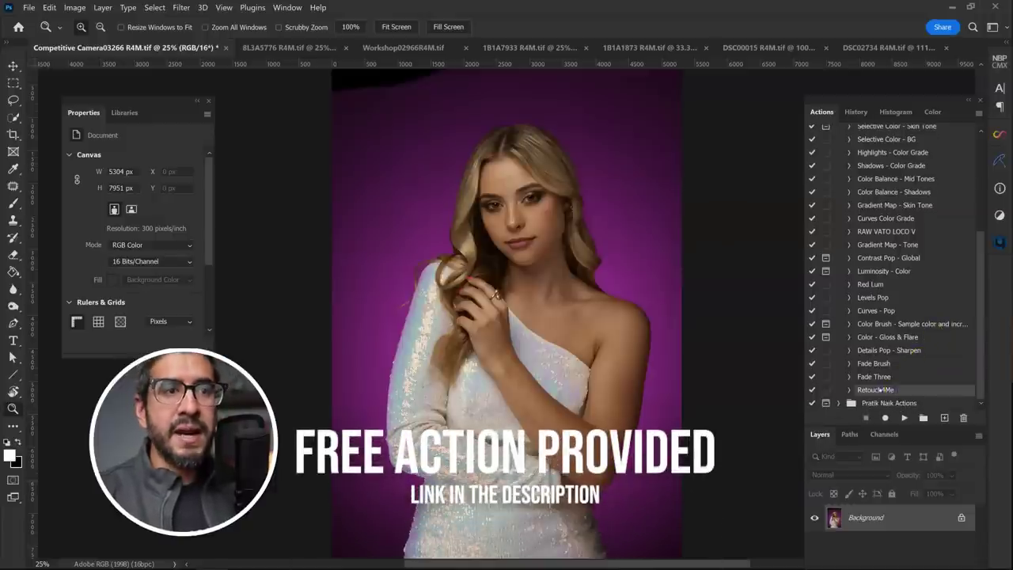
left_click(881, 389)
- Dock the Actions panel in the right column above the Layers panel and reselect Retouch4Me
left_click_drag(914, 105, 878, 41)
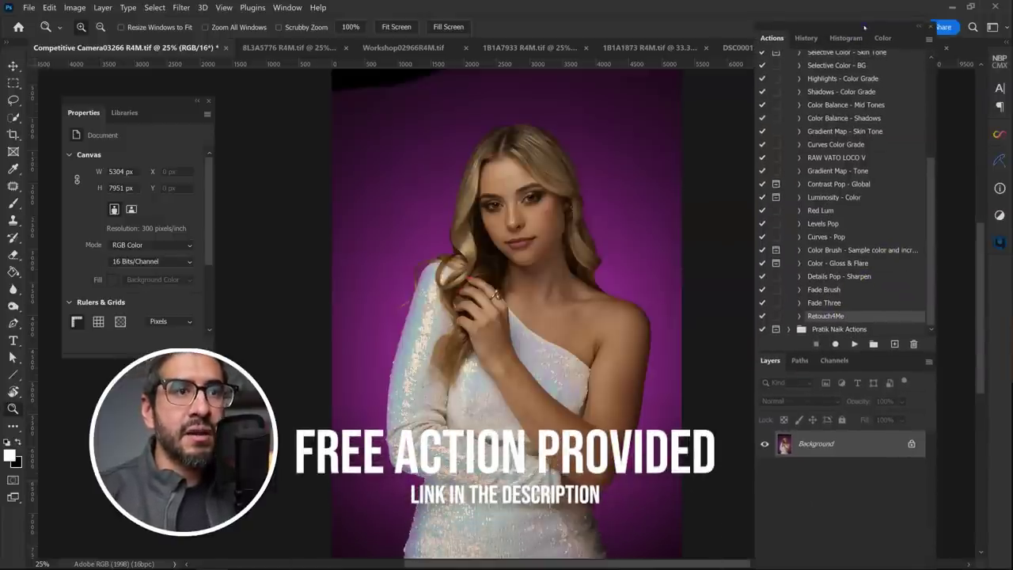
left_click_drag(919, 373, 702, 248)
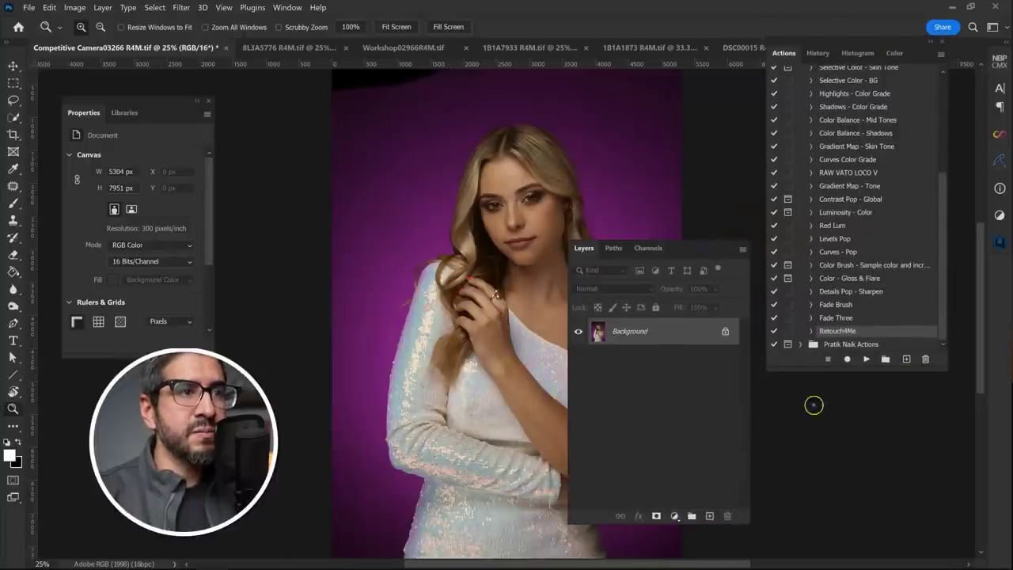
left_click_drag(847, 366, 847, 200)
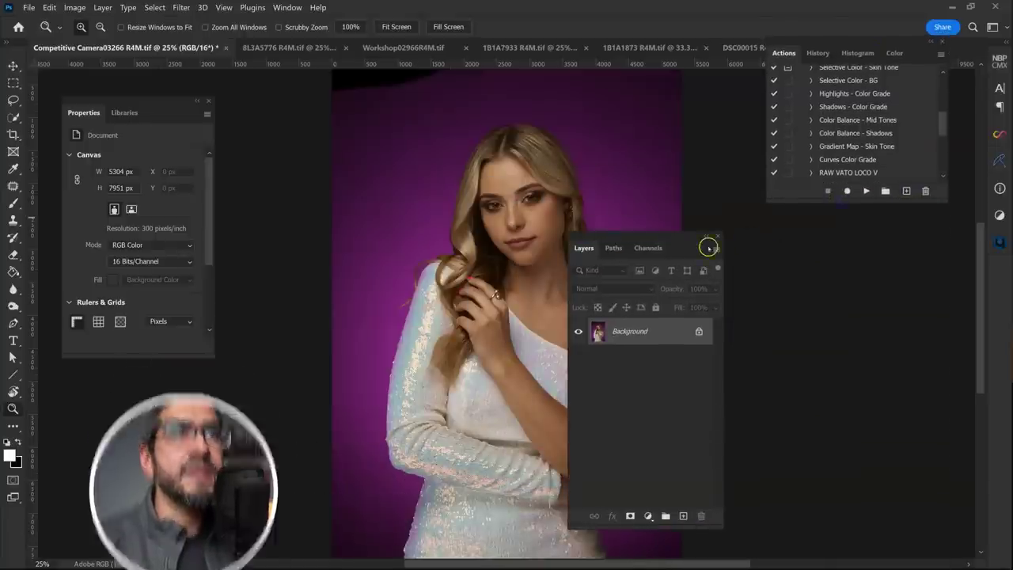
left_click_drag(694, 238, 893, 246)
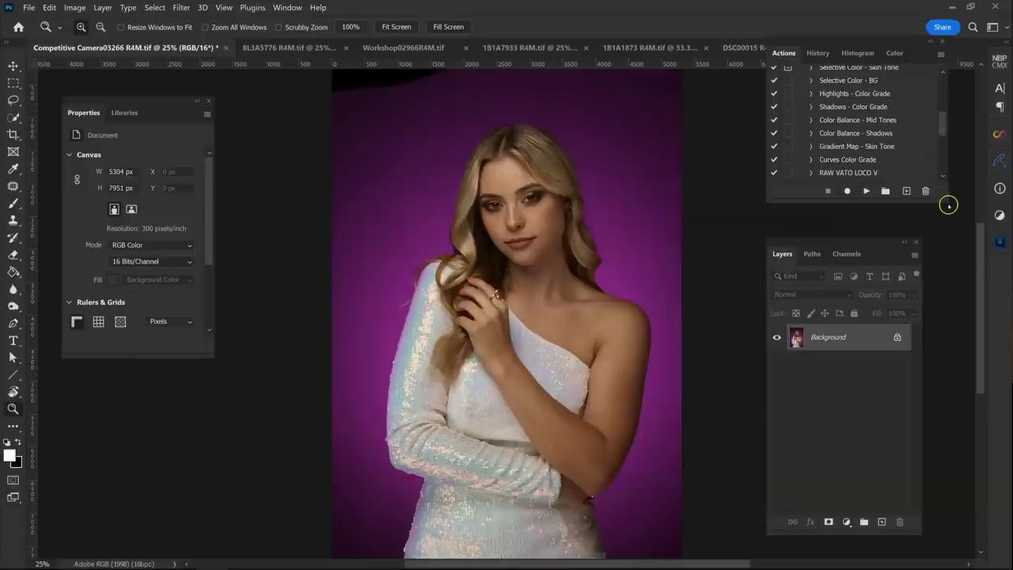
left_click_drag(938, 205, 899, 214)
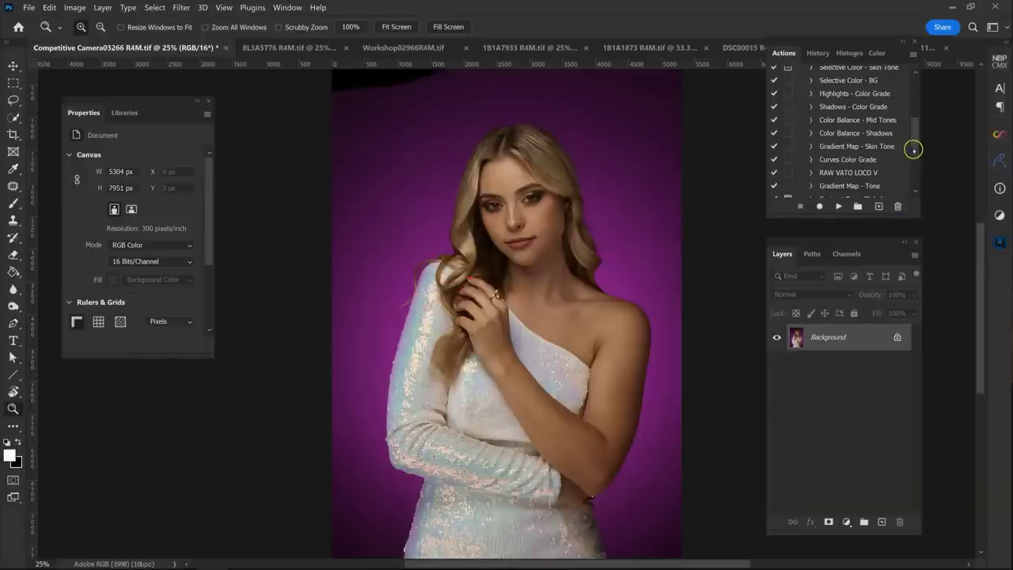
left_click_drag(914, 150, 914, 184)
left_click(839, 179)
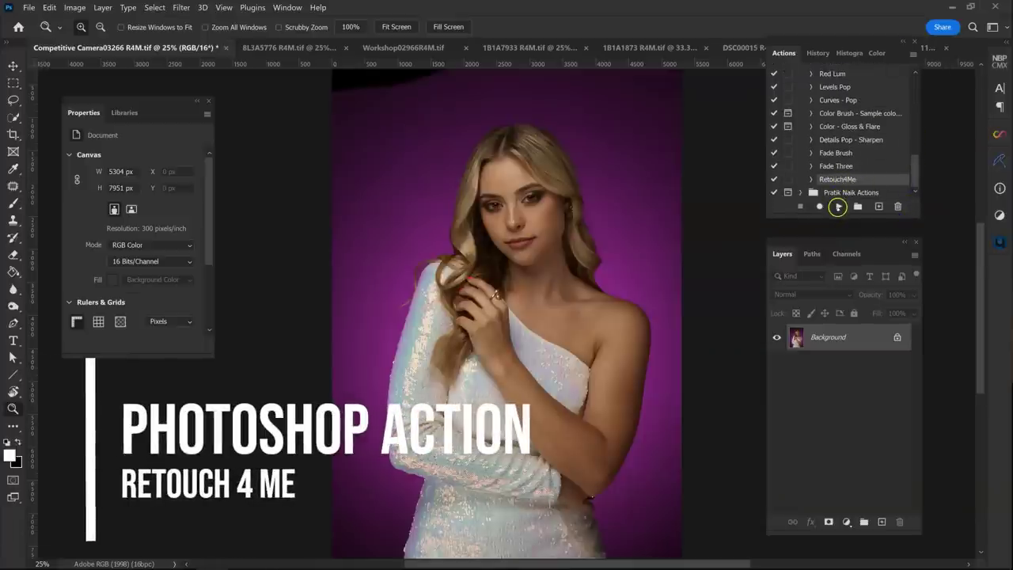
left_click(838, 207)
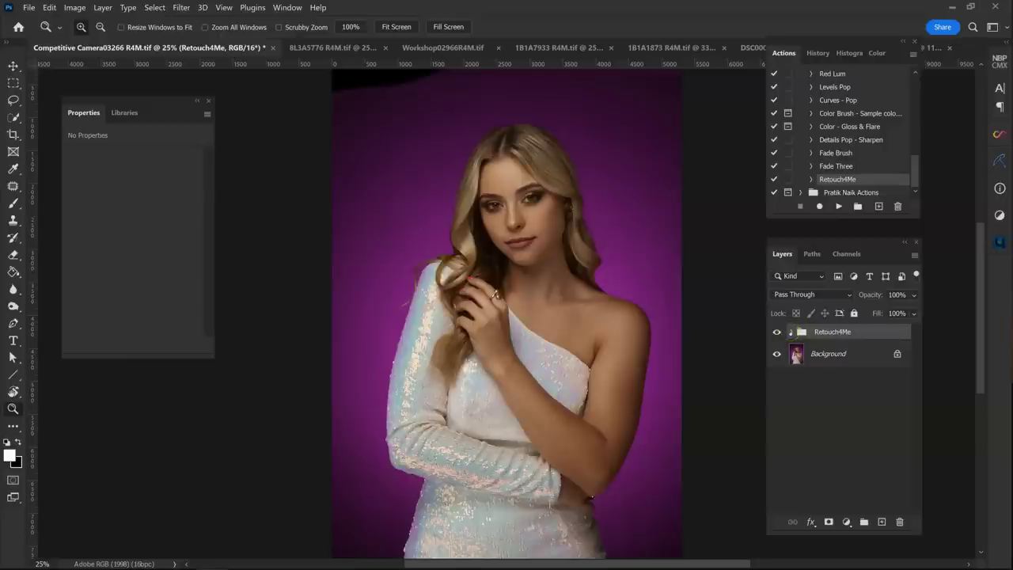
left_click(790, 332)
left_click(820, 353)
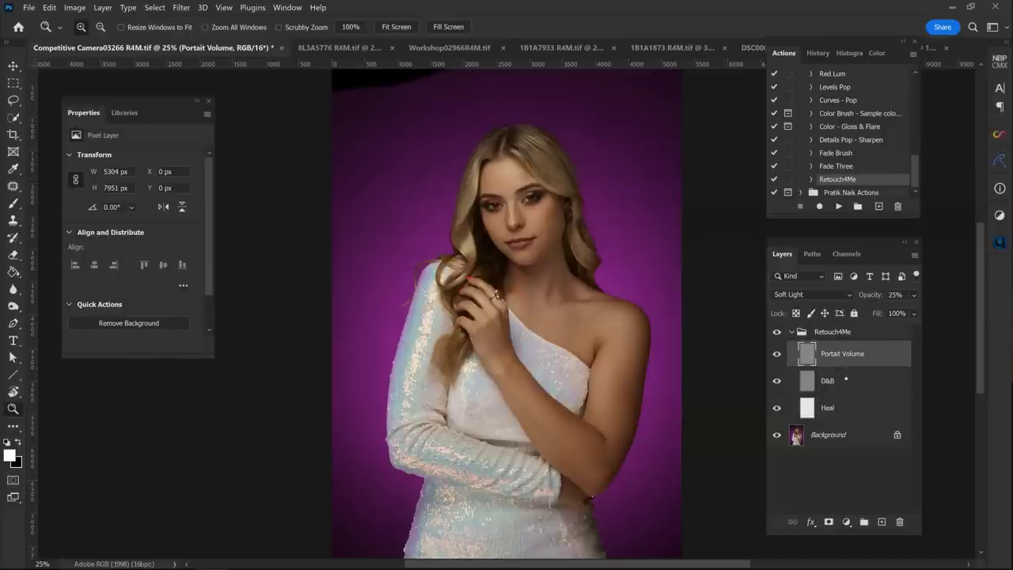
left_click(847, 379)
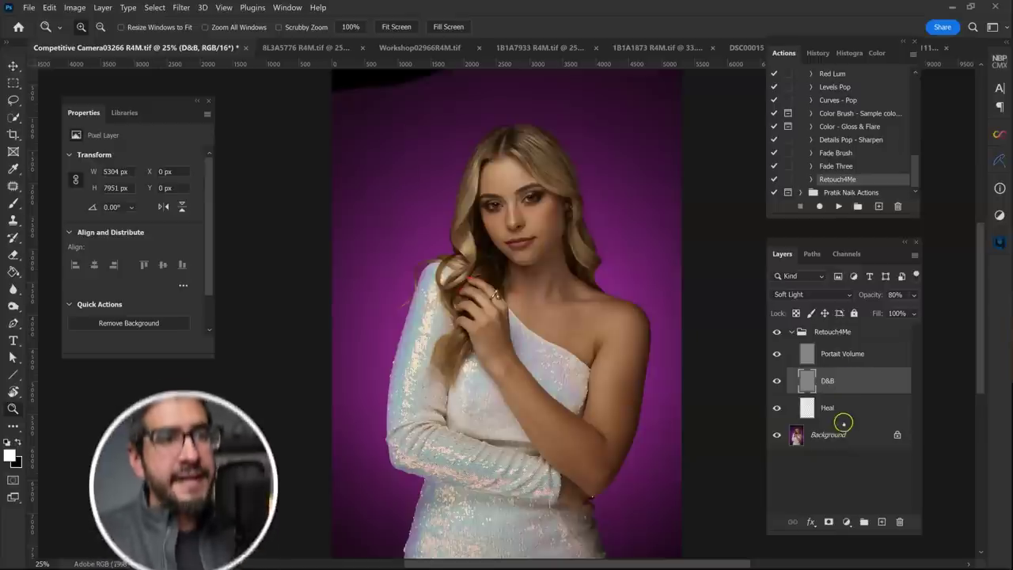
left_click(837, 410)
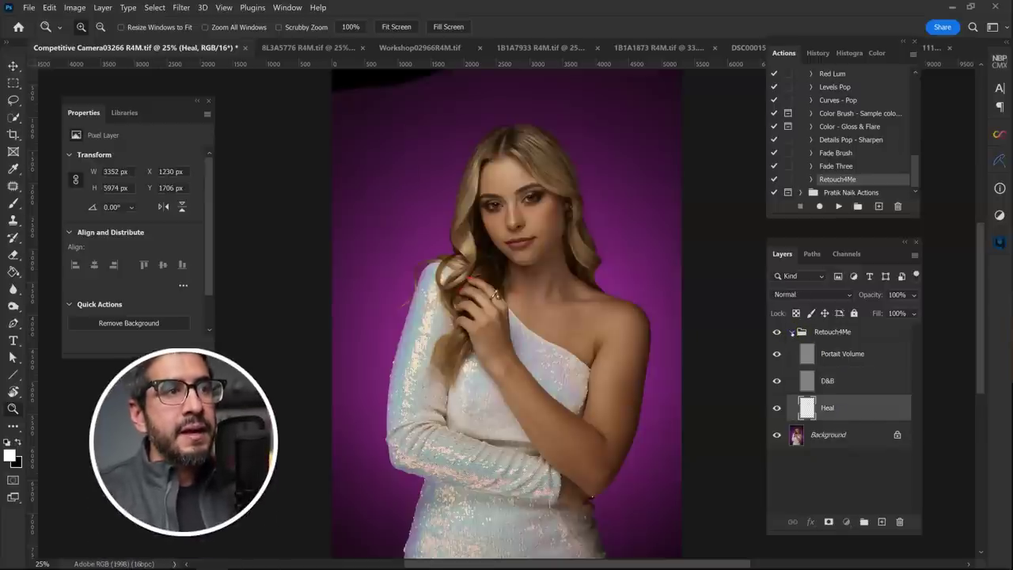
left_click(794, 331)
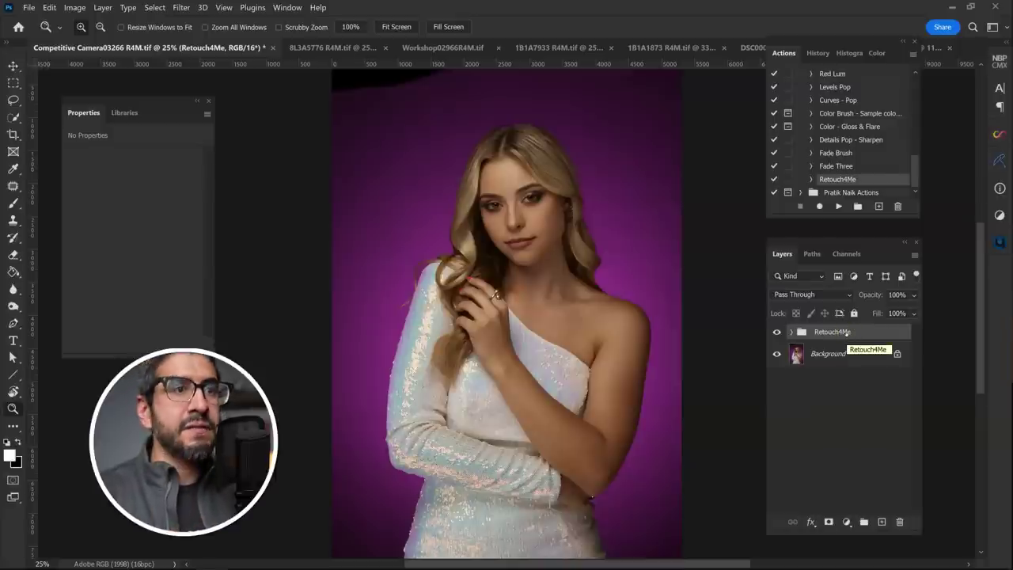
left_click(777, 332)
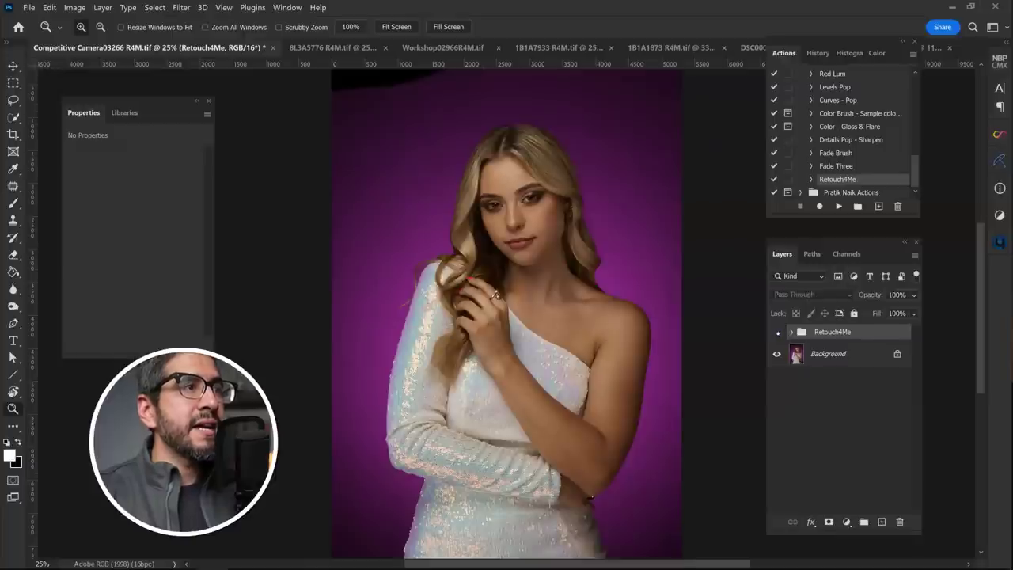
left_click(776, 332)
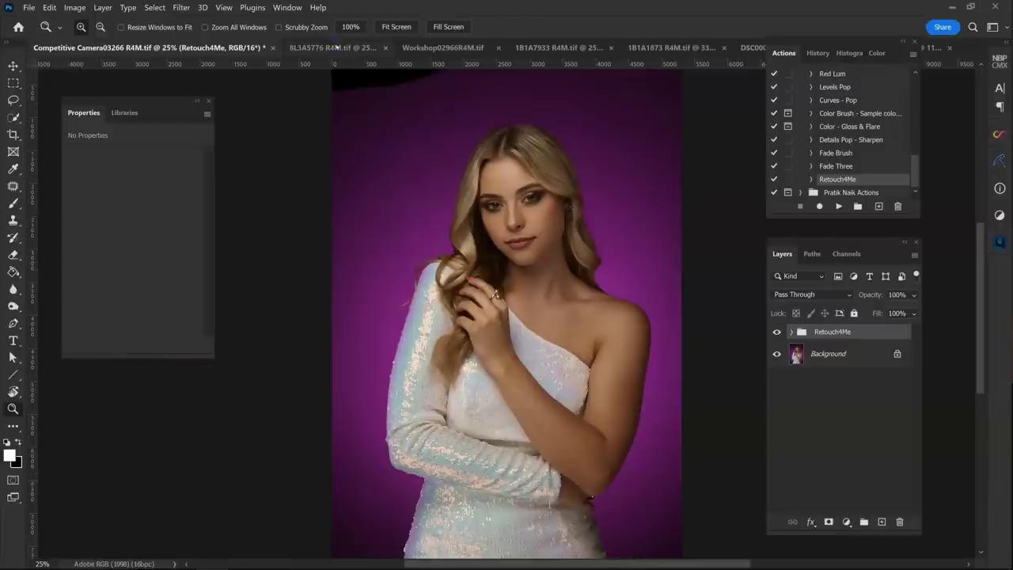
left_click(336, 48)
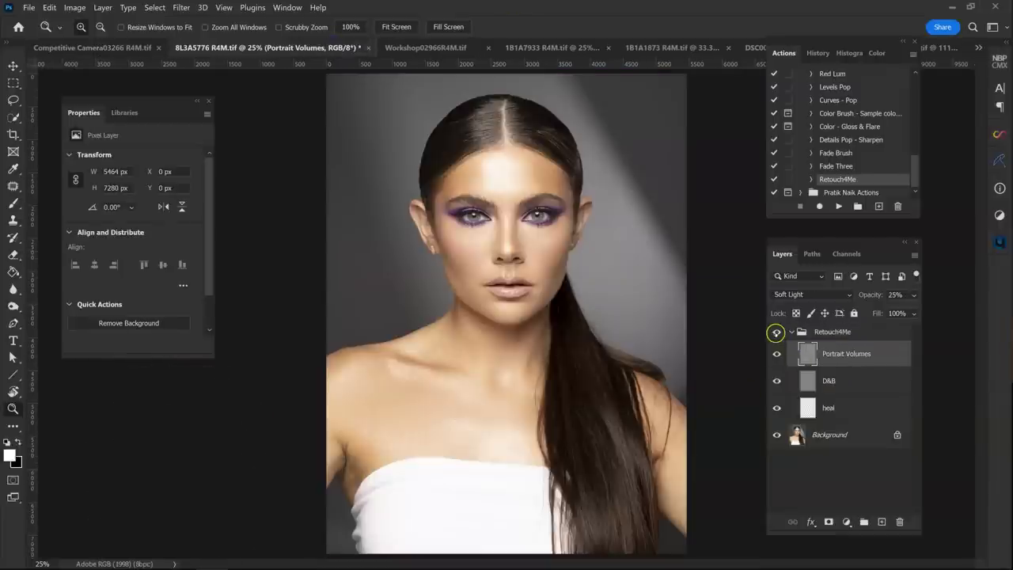
- Zoom in on the eyes and toggle the Retouch4Me group for a before/after comparison
left_click(776, 332)
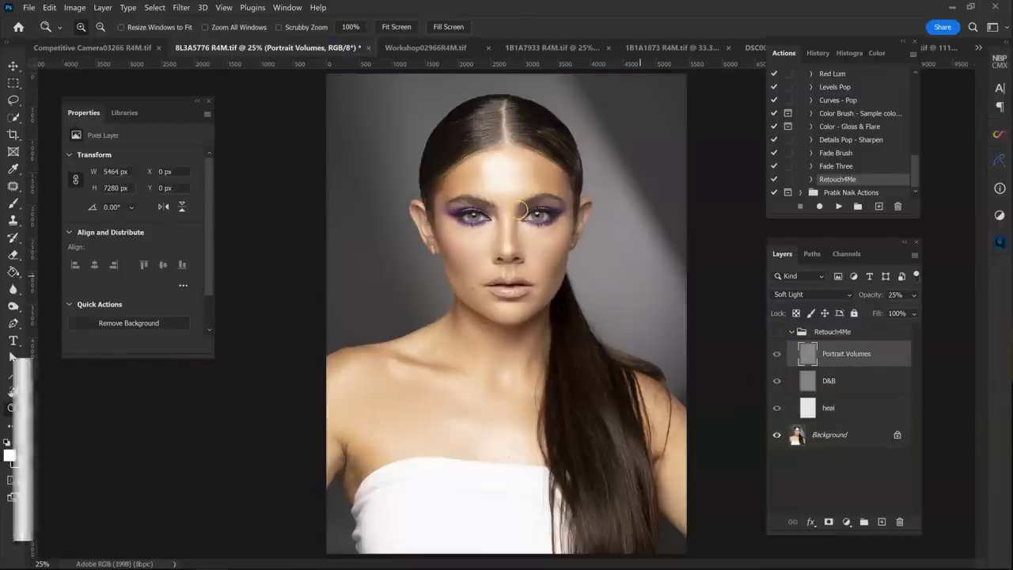
left_click(509, 267)
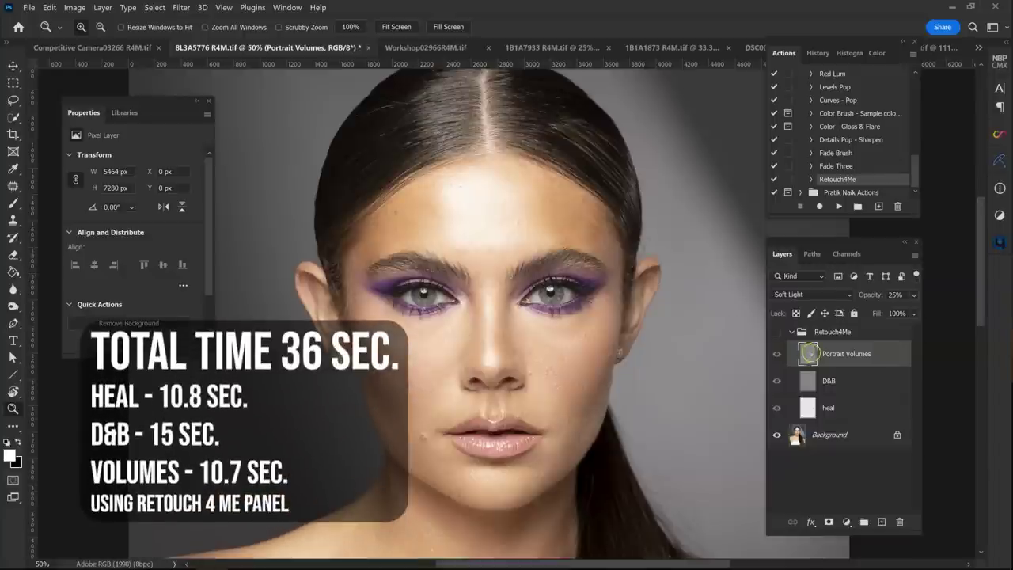
left_click(776, 332)
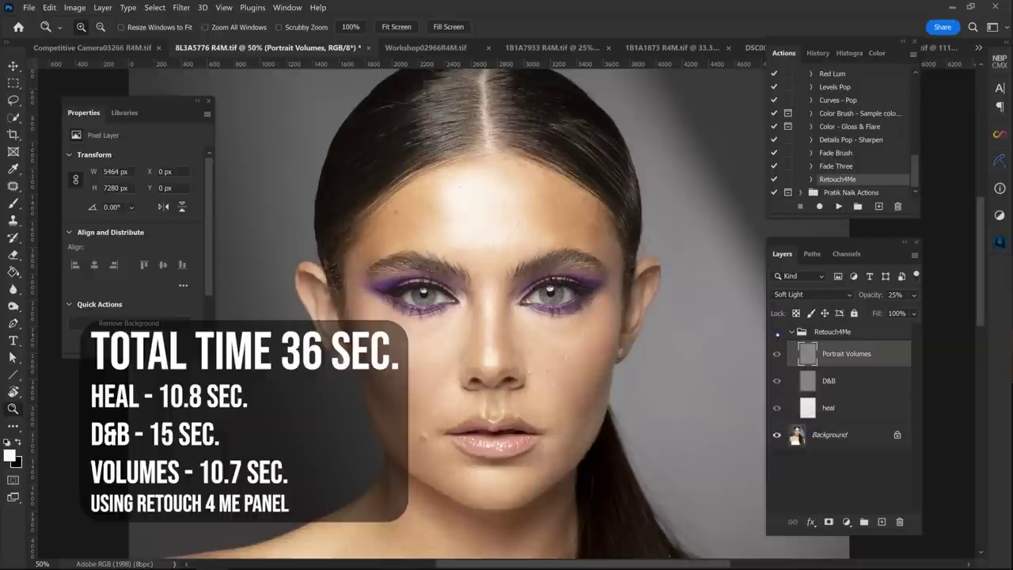
- Hide Portrait Volumes and D&B, toggle heal over the chin blemish, and select heal
left_click(777, 353)
left_click(776, 380)
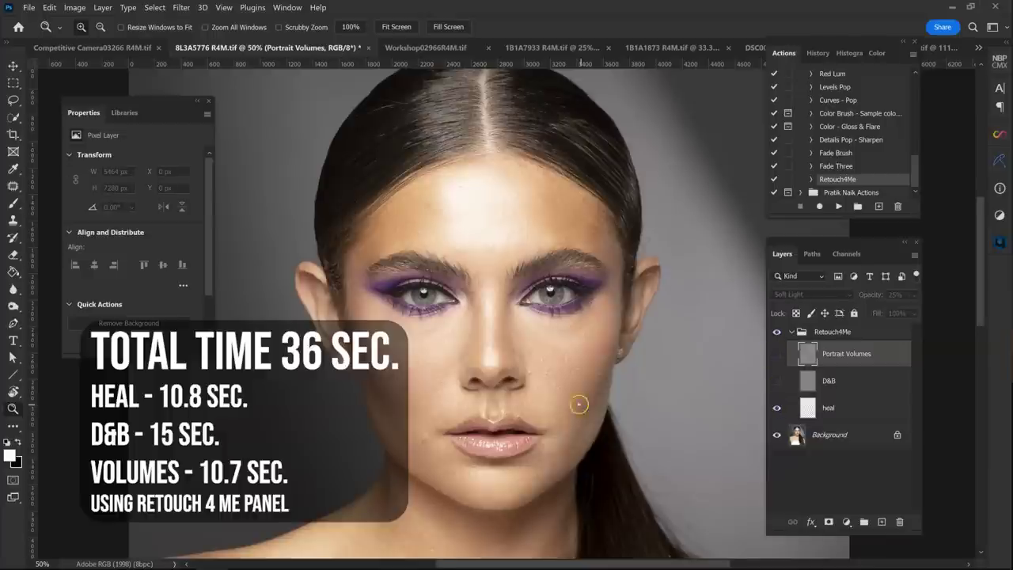
left_click(579, 405)
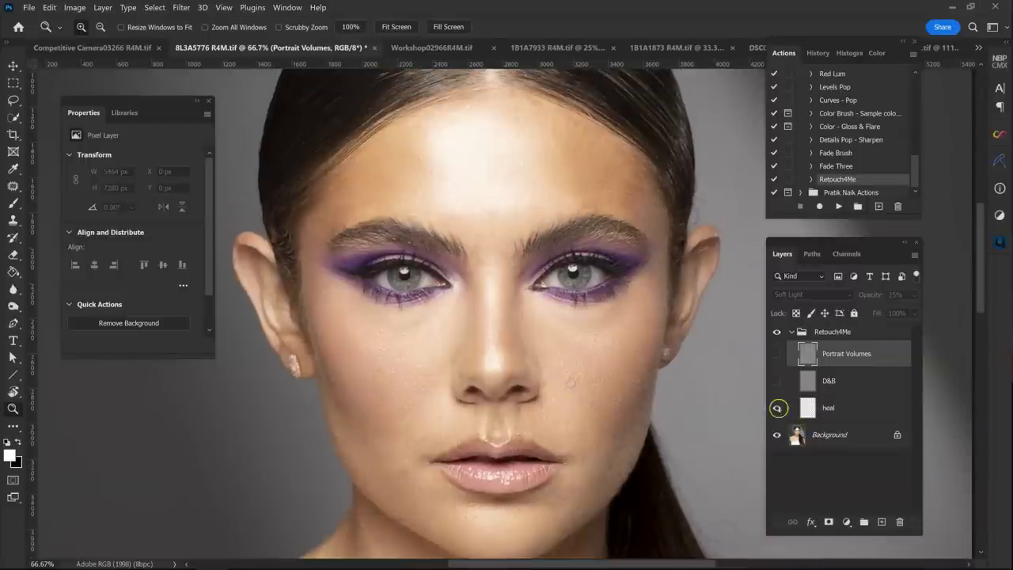
left_click(778, 408)
left_click(777, 408)
left_click(851, 407)
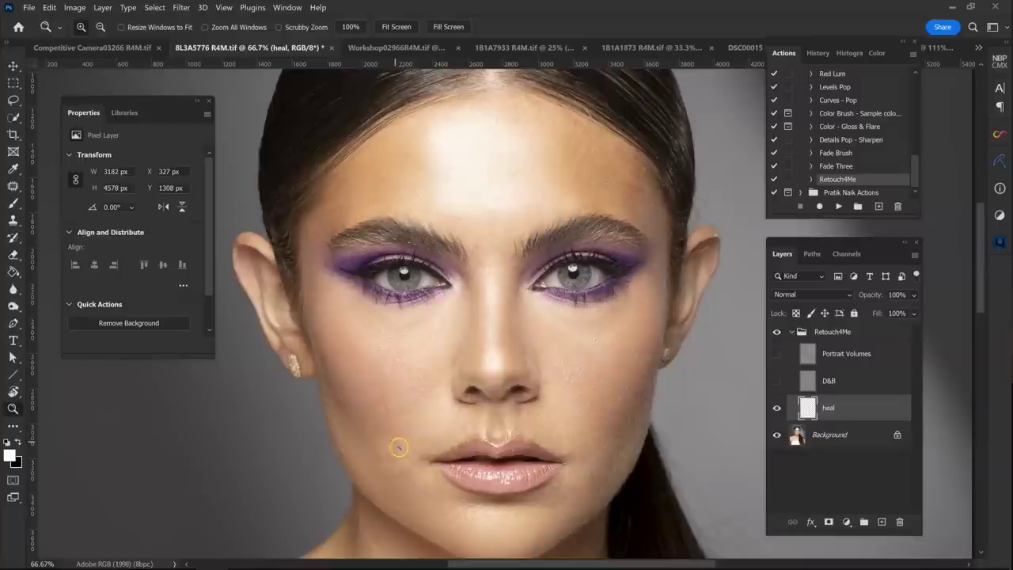
- Set the eraser brush to 125 and turn the D&B and Portrait Volumes layers back on
key("e")
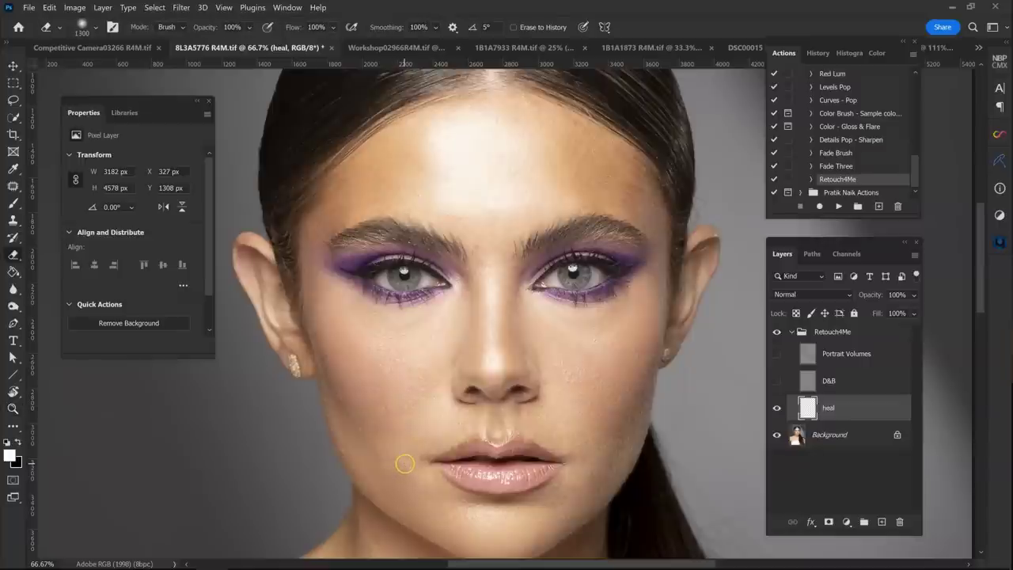
key("bracketleft")
key("bracketleft")
key("bracketleft")
key("bracketleft")
key("bracketleft")
key("bracketleft")
key("bracketleft")
key("bracketleft")
key("bracketleft")
key("bracketleft")
key("bracketleft")
key("bracketleft")
key("bracketleft")
key("bracketleft")
key("bracketleft")
left_click(847, 382)
left_click(776, 384)
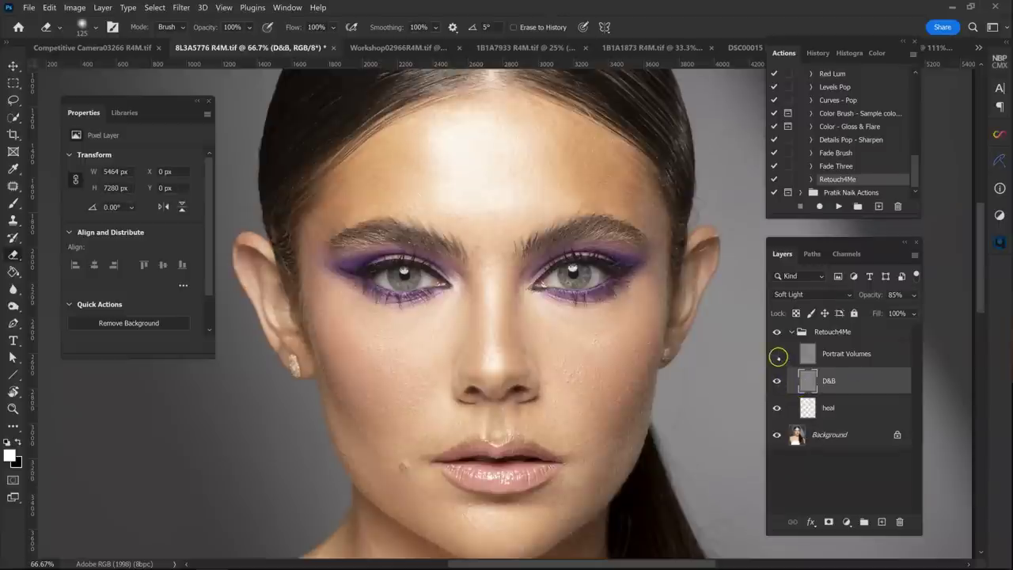
left_click(777, 354)
left_click(846, 354)
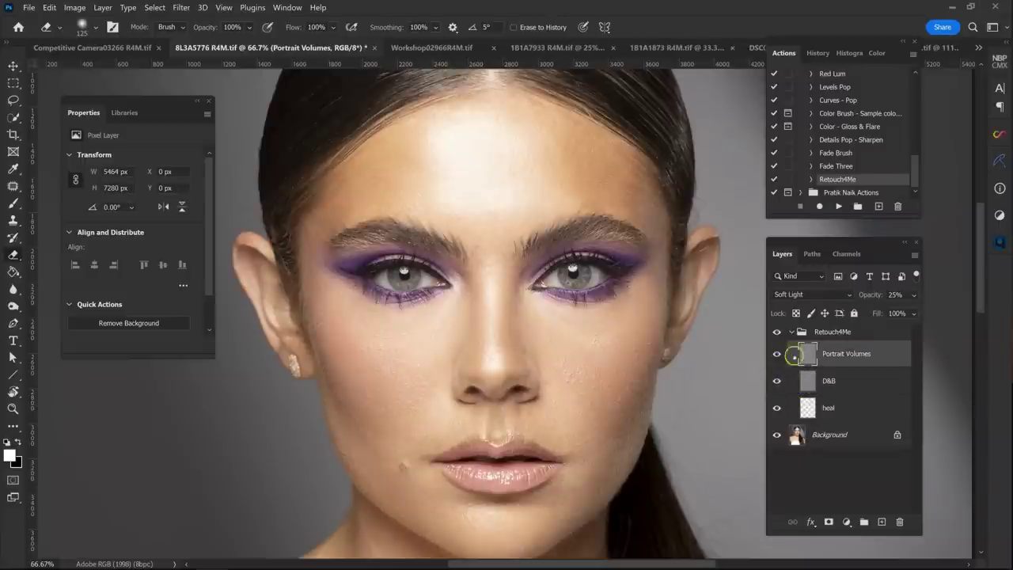
- Zoom out, toggle the Retouch4Me group for before/after, then switch to Workshop02966R4M.tif
key("ctrl+minus")
key("ctrl+minus")
key("ctrl+minus")
key("ctrl+minus")
key("ctrl+plus")
key("ctrl+plus")
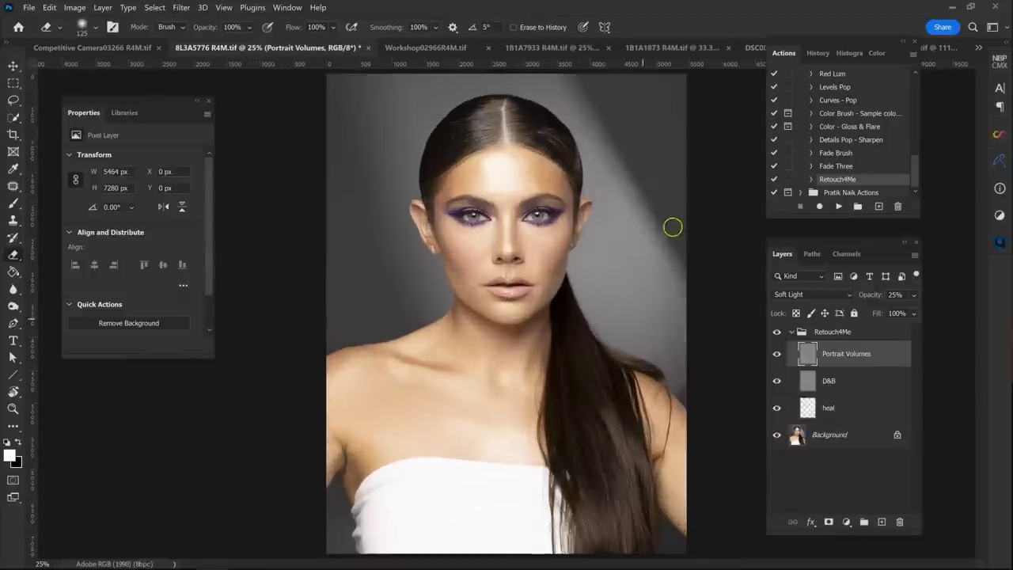
scroll(643, 307, "up", 1)
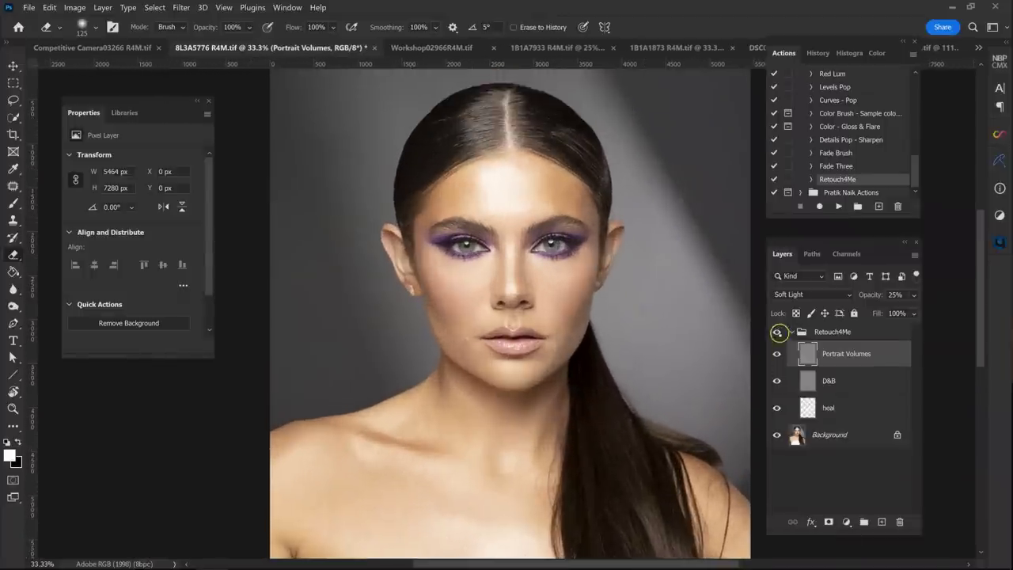
left_click(778, 331)
left_click(778, 331)
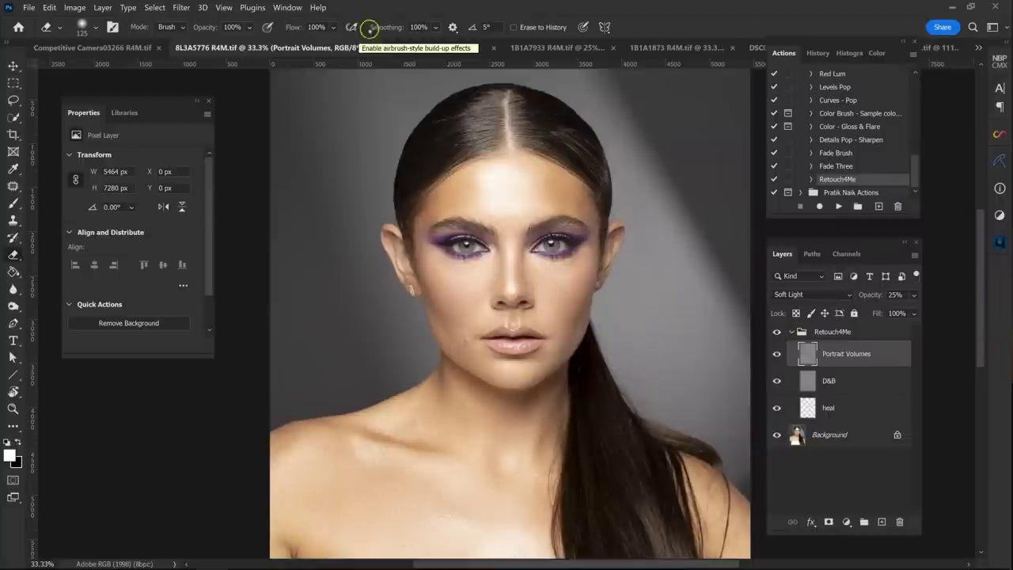
left_click(420, 46)
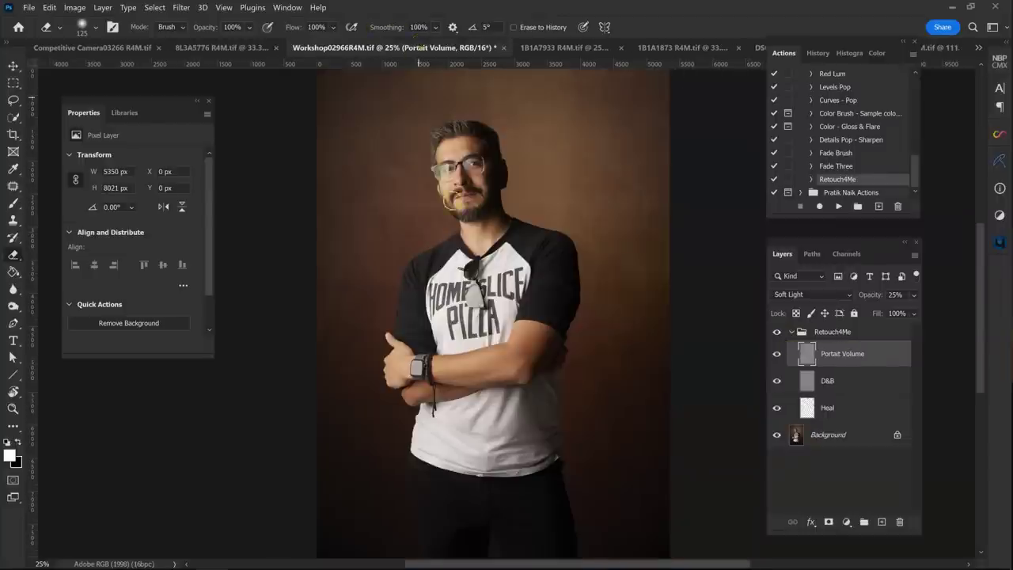
- Zoom in to 100% on the man's face with the Zoom tool
key("z")
left_click(462, 140)
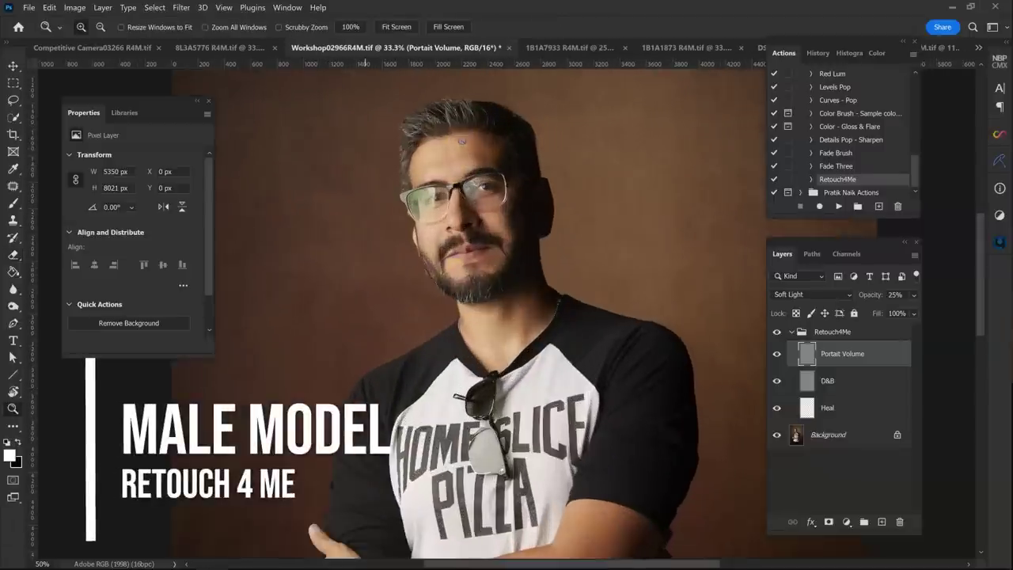
left_click(466, 174)
left_click(472, 235)
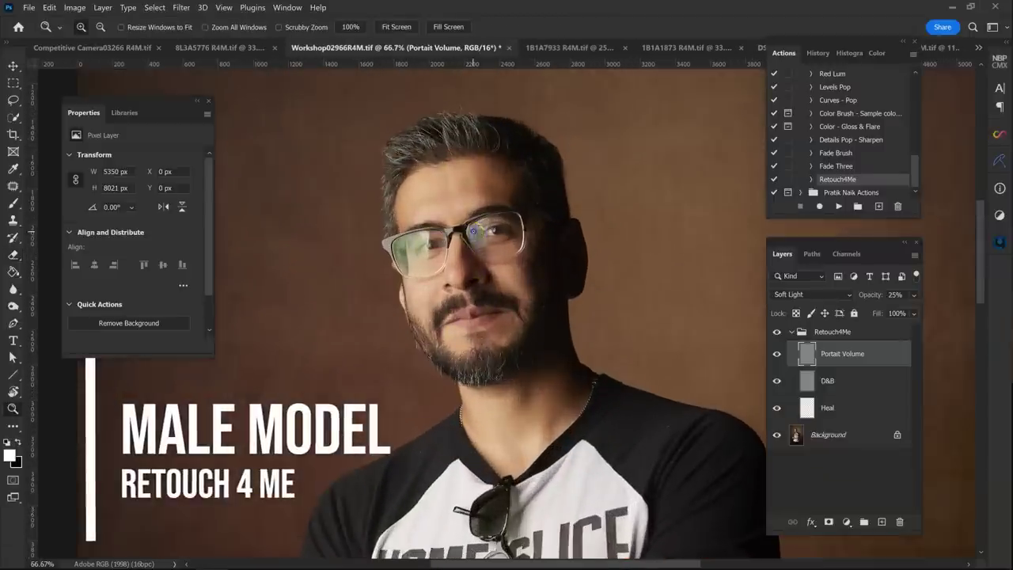
left_click(473, 233)
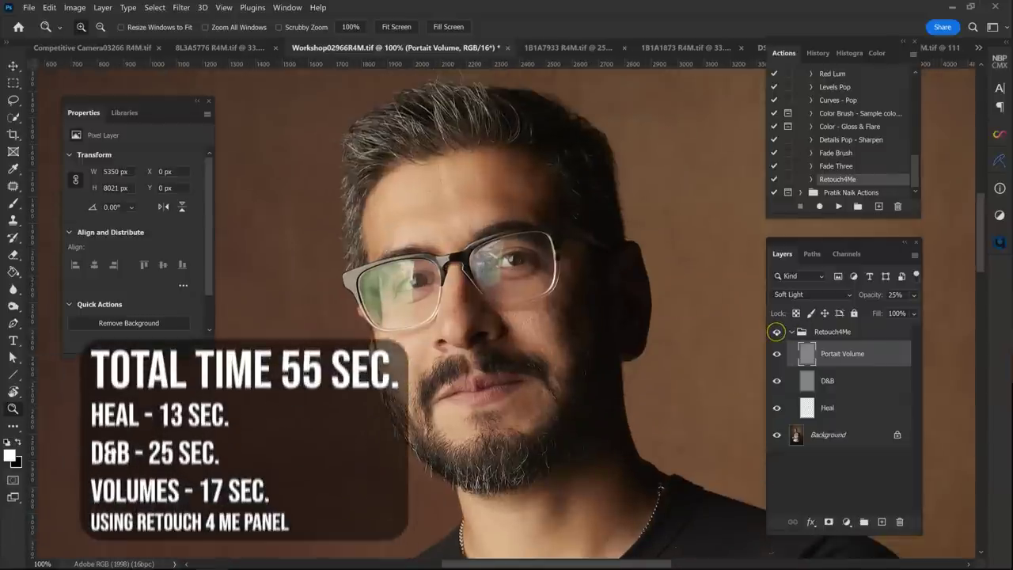
- Hide Portait Volume and D&B, inspect the cheek and nose at 200%, then hide Heal
left_click_drag(775, 355, 779, 410)
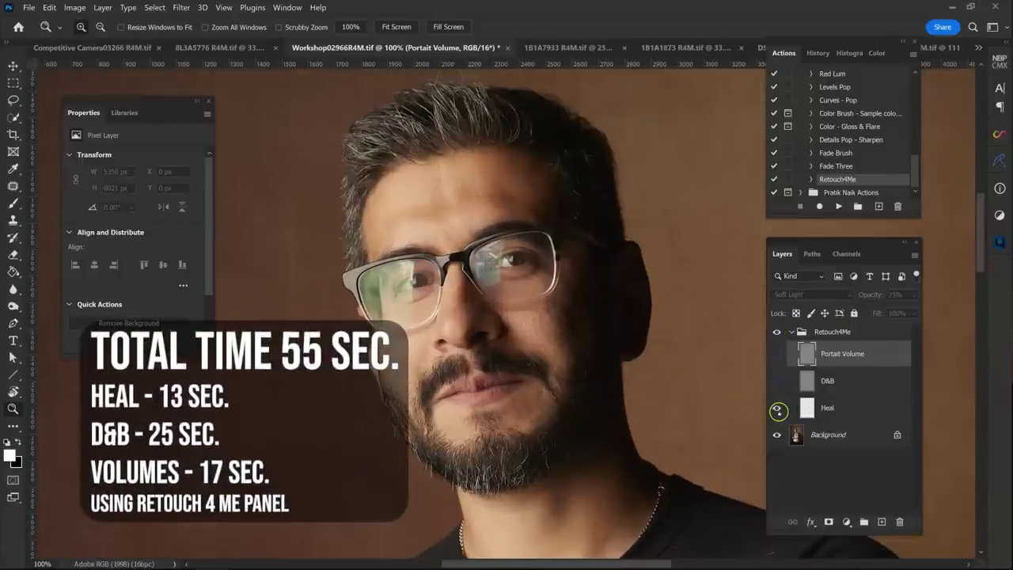
left_click(565, 331)
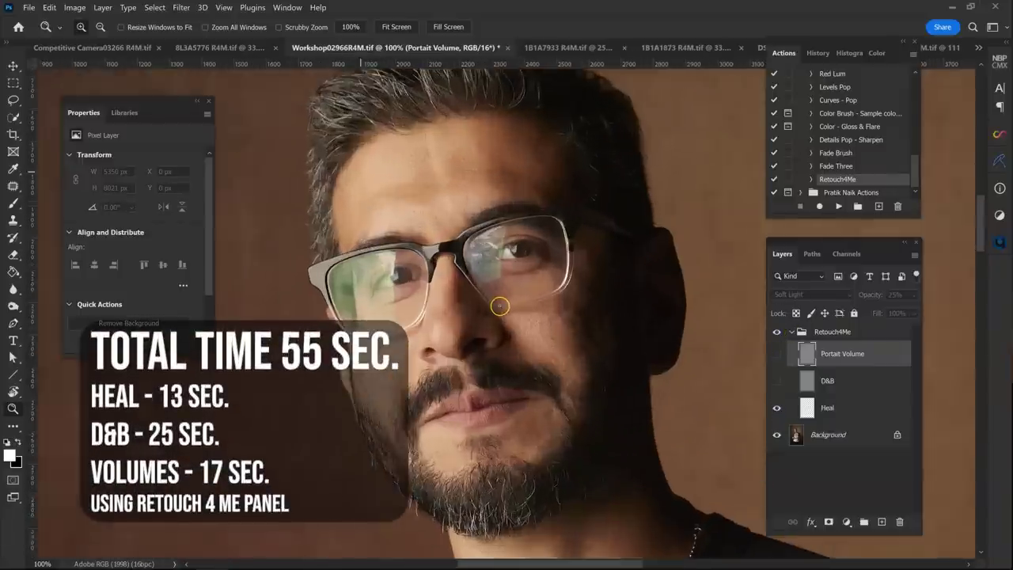
left_click(523, 339, "alt")
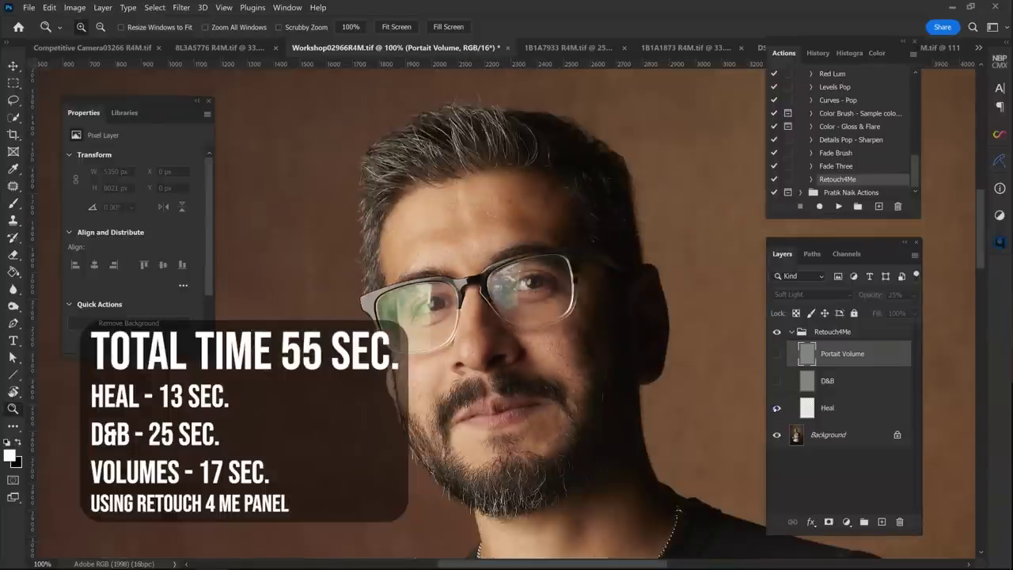
left_click(504, 315)
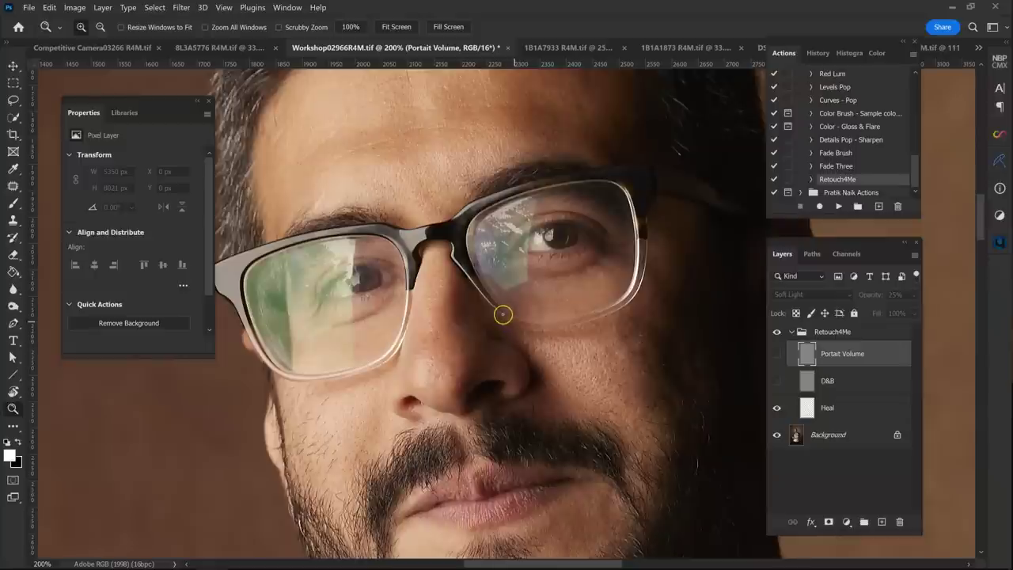
left_click(504, 315, "alt")
left_click(777, 407)
- Turn Heal back on, select it, set the eraser brush to 70, and zoom out
key("e")
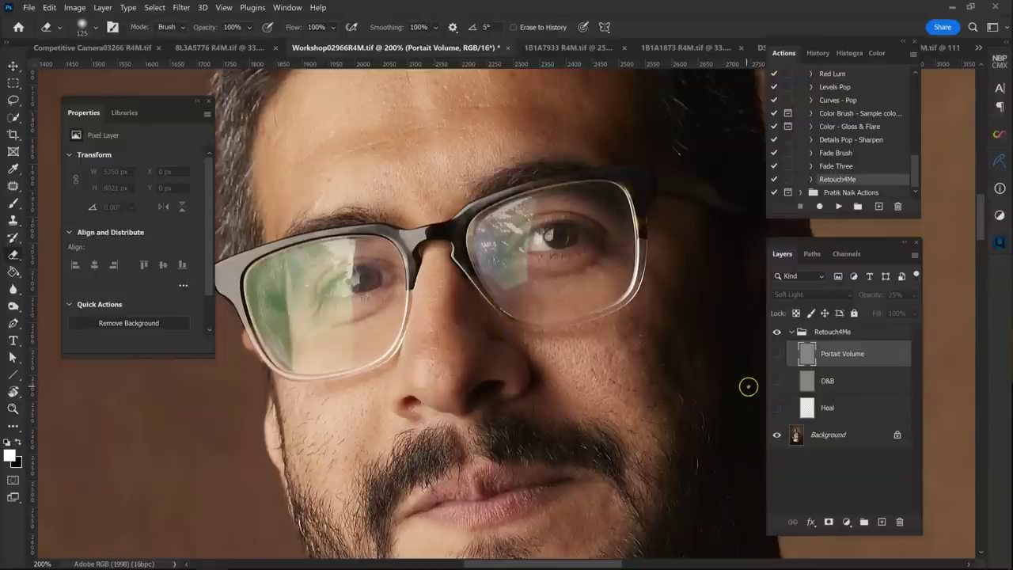
left_click(777, 407)
left_click(832, 407)
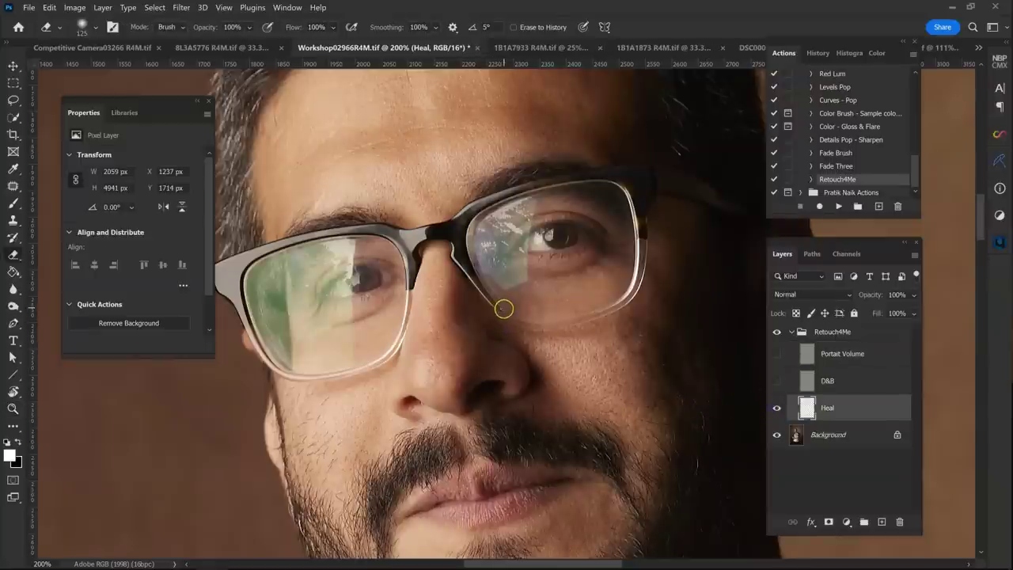
key("bracketleft")
key("bracketleft")
key("bracketleft")
key("bracketleft")
key("ctrl+minus")
key("ctrl+minus")
key("ctrl+minus")
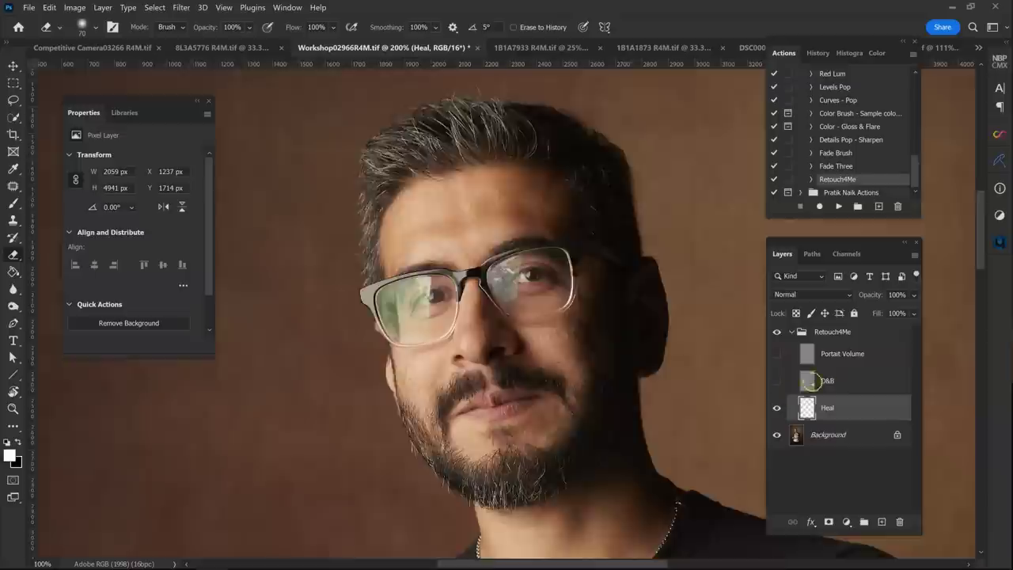
- Restore D&B and Portait Volume, toggle the Retouch4Me group, then switch to 1B1A7933 R4M.tif
left_click(823, 383)
left_click(777, 381)
key("ctrl+plus")
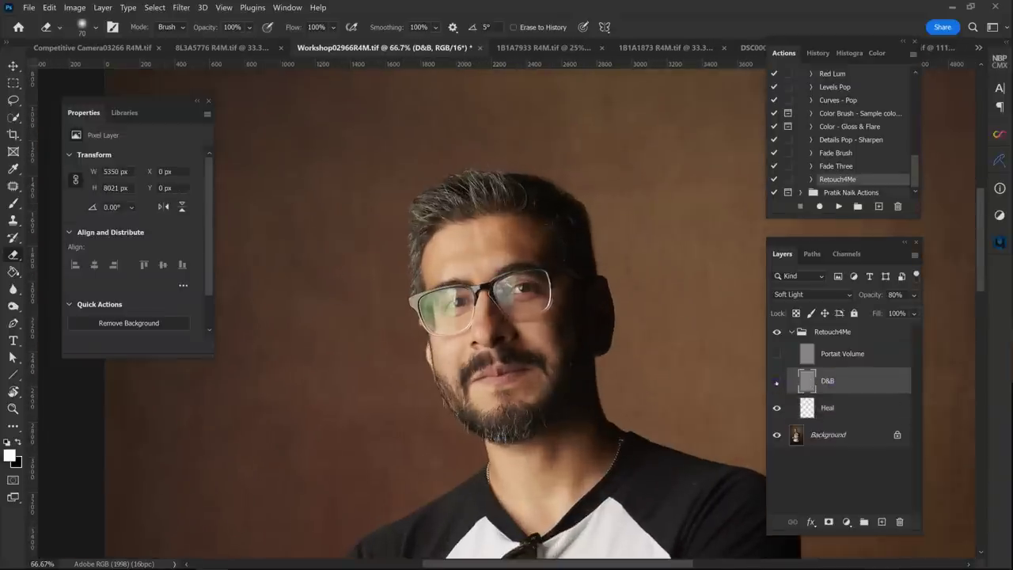
left_click(776, 381)
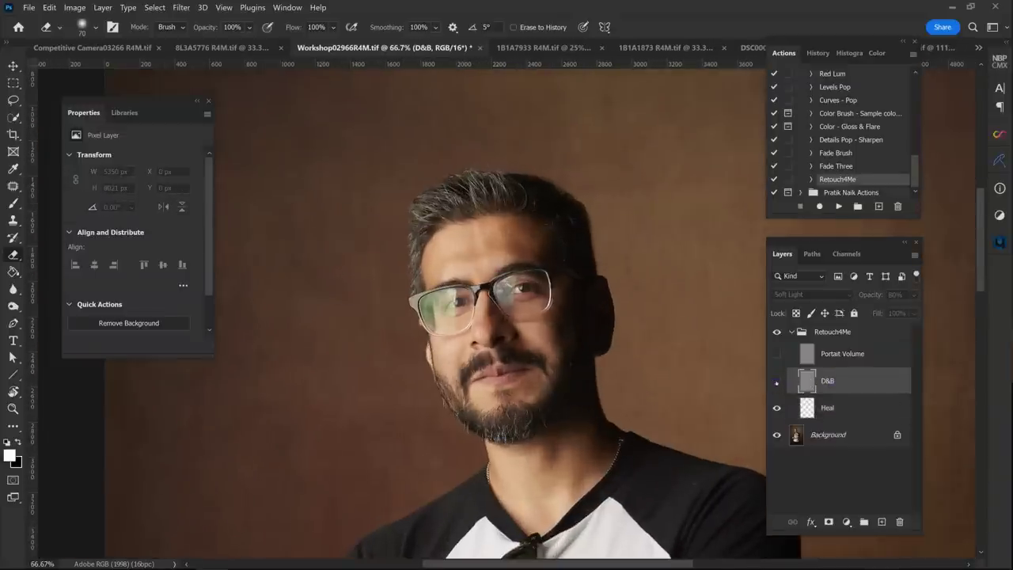
left_click(777, 354)
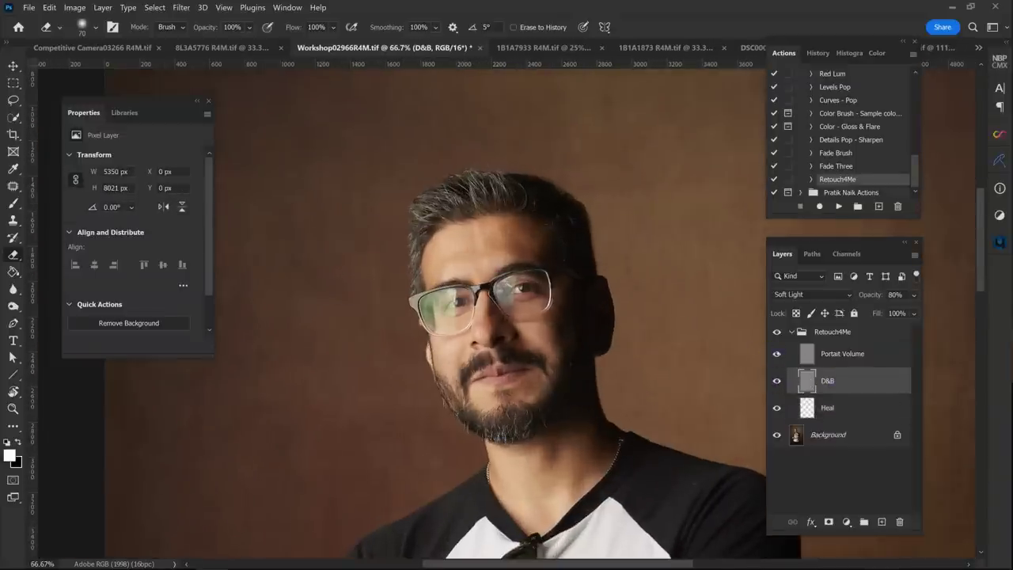
left_click(778, 333)
key("ctrl+plus")
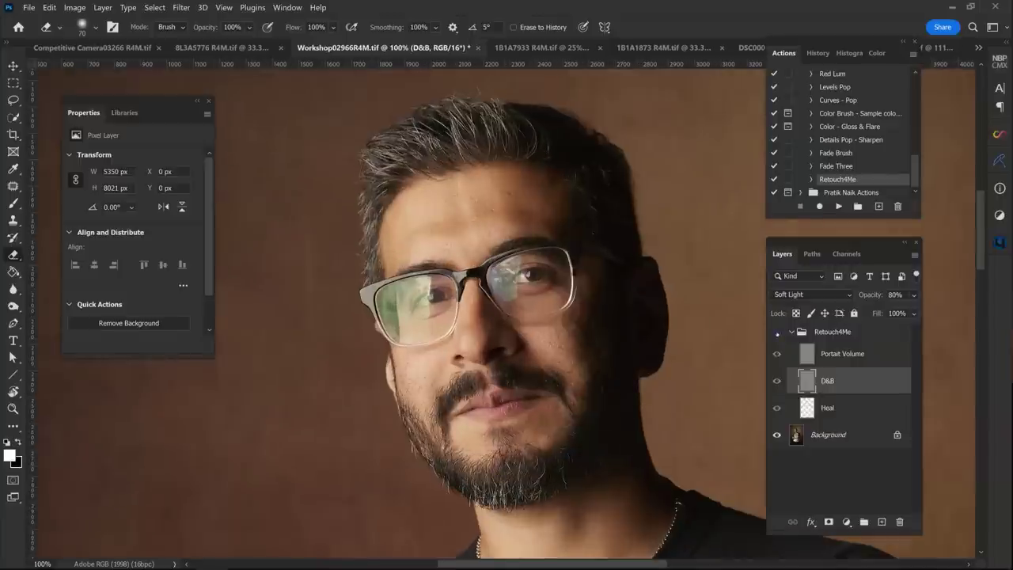
left_click(538, 48)
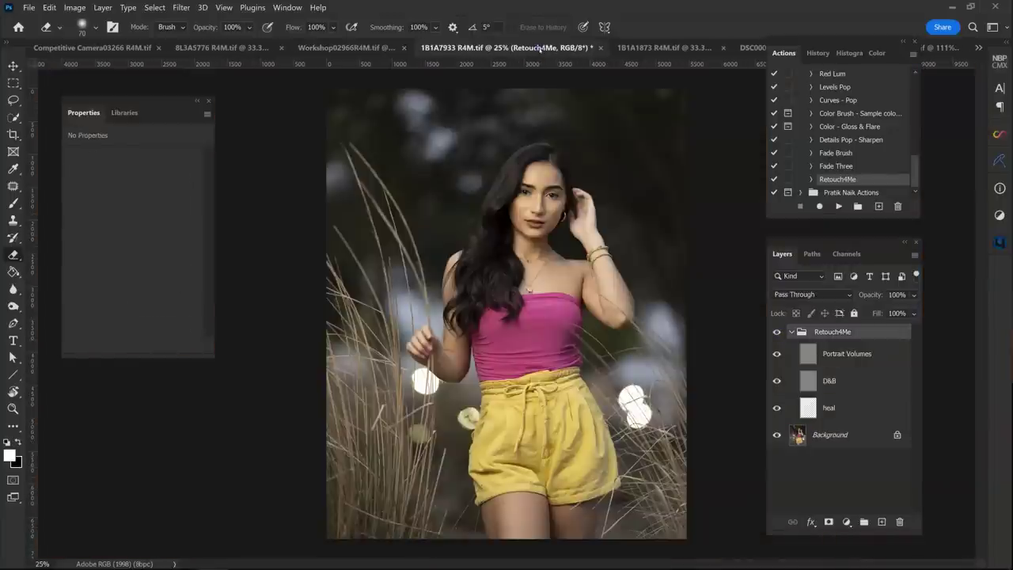
- Hide Portrait Volumes, D&B and heal, then zoom in on the face and nose to inspect
left_click_drag(779, 354, 777, 415)
key("z")
left_click(546, 186)
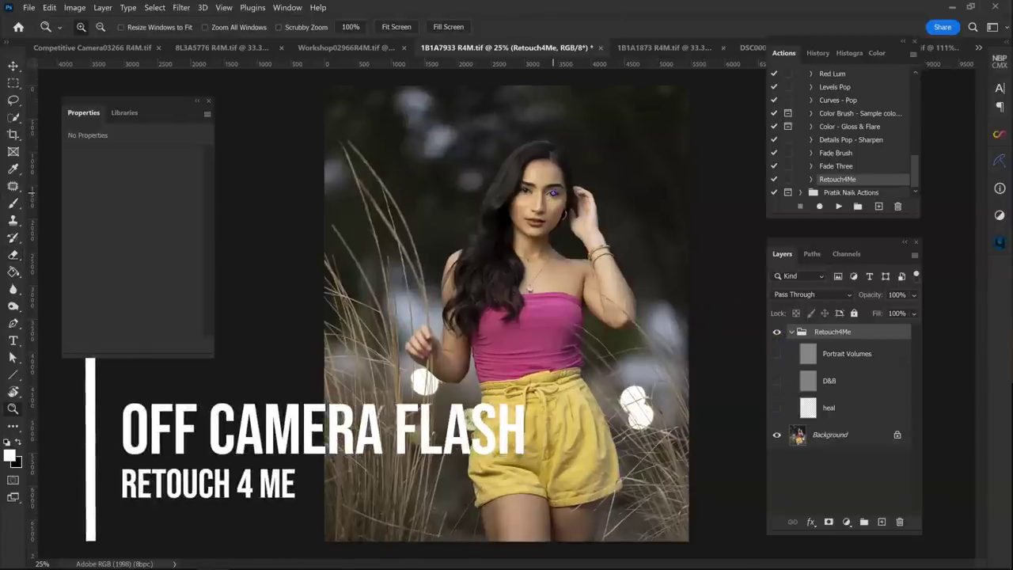
left_click(545, 149)
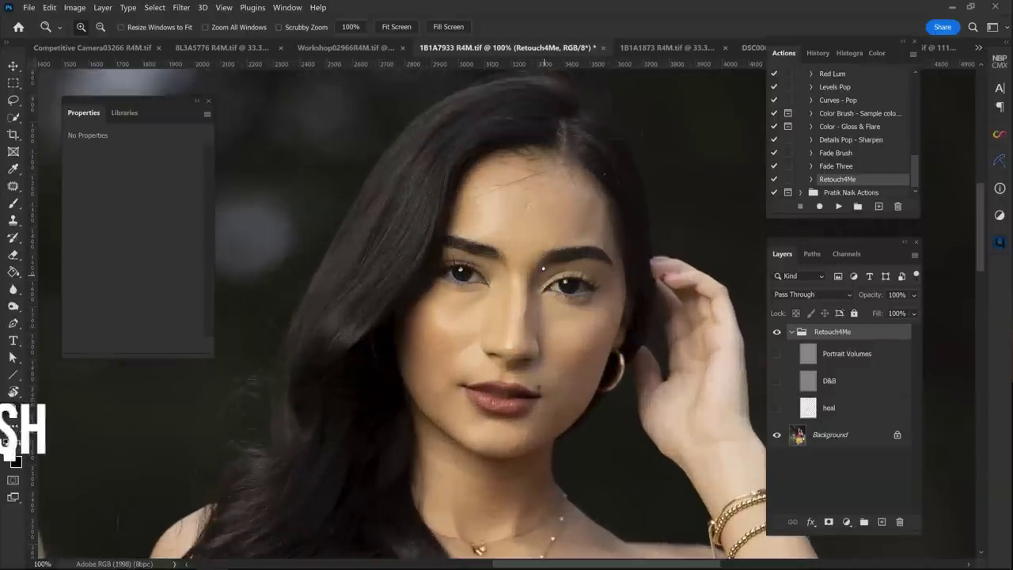
left_click(536, 309)
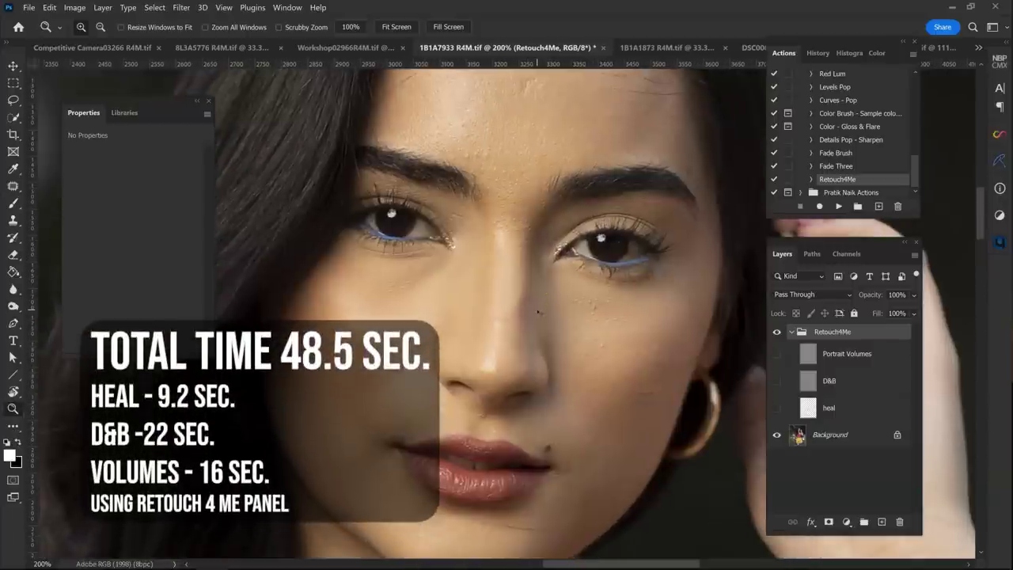
left_click(537, 311, "alt")
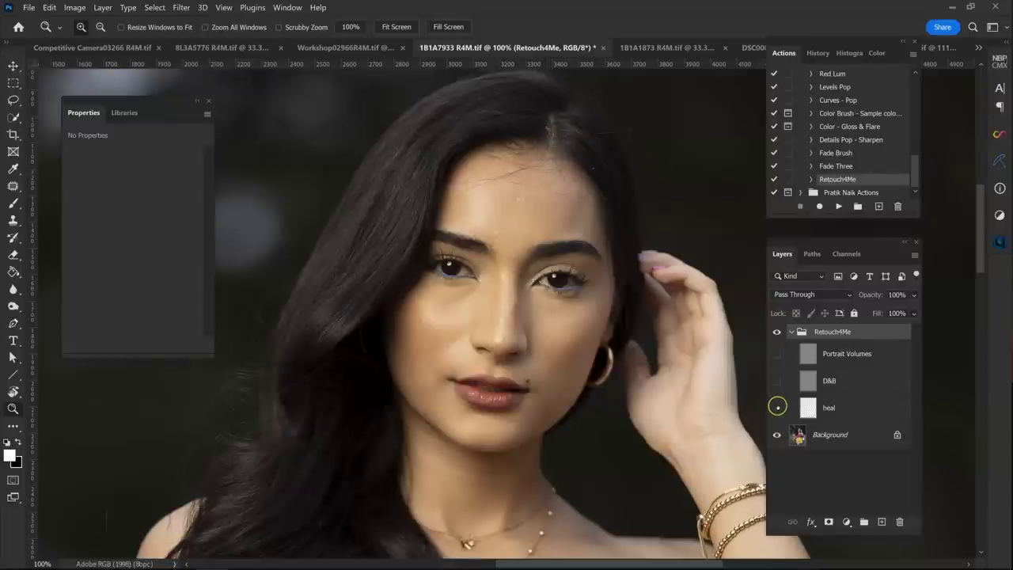
- Turn heal, D&B and Portrait Volumes back on, toggling D&B once to compare
left_click(777, 408)
left_click(777, 381)
left_click(843, 381)
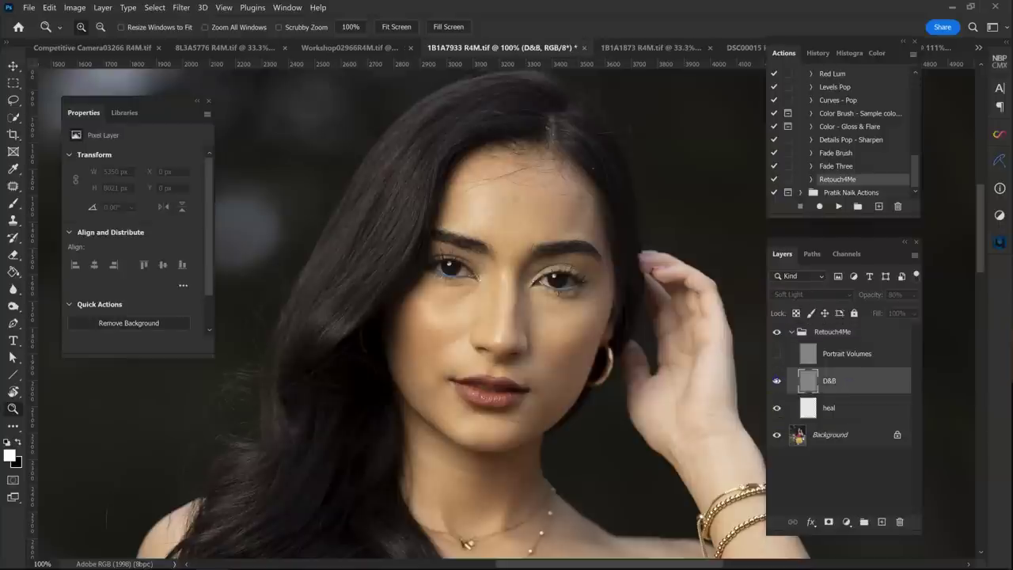
left_click(777, 381)
left_click(776, 380)
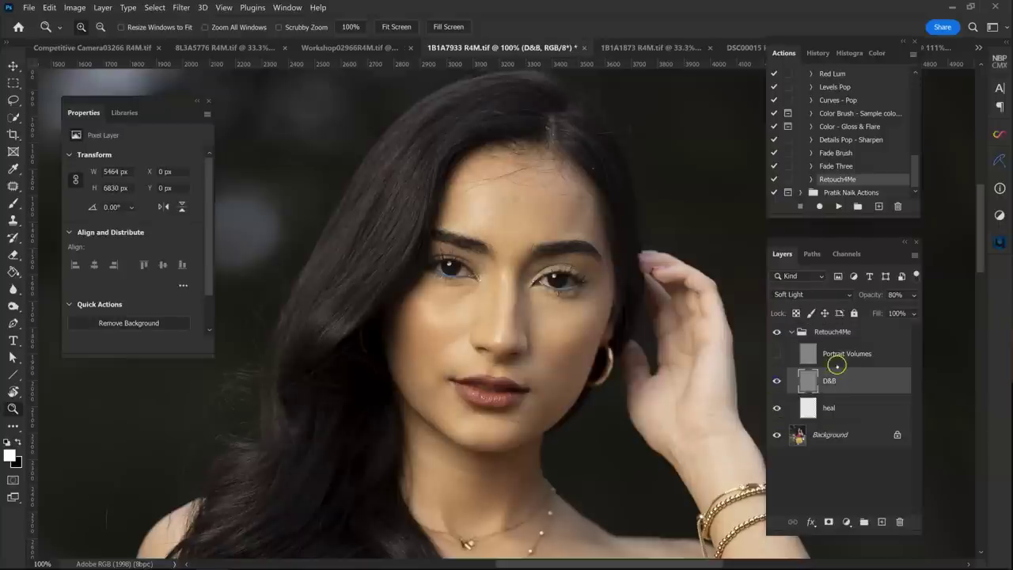
left_click(837, 362)
left_click(777, 353)
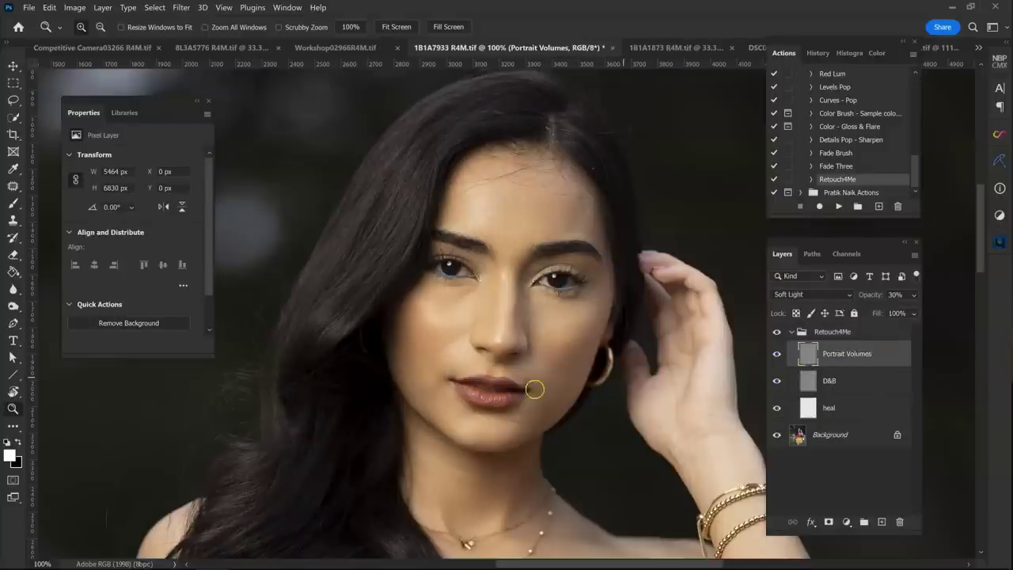
- Zoom in under the nose and select the heal layer with a healing tool for blemish fixes
left_click(497, 363)
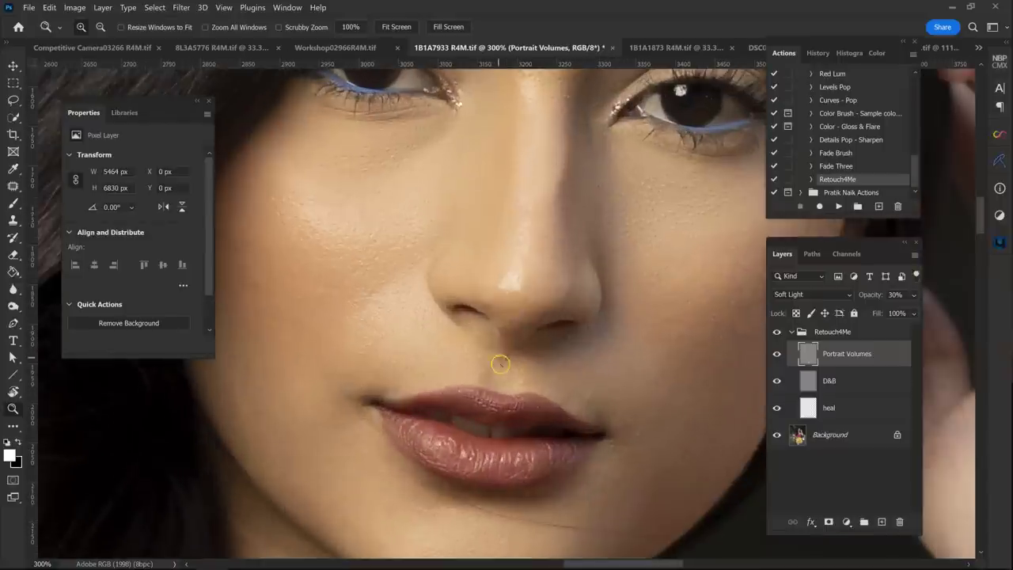
left_click(498, 360)
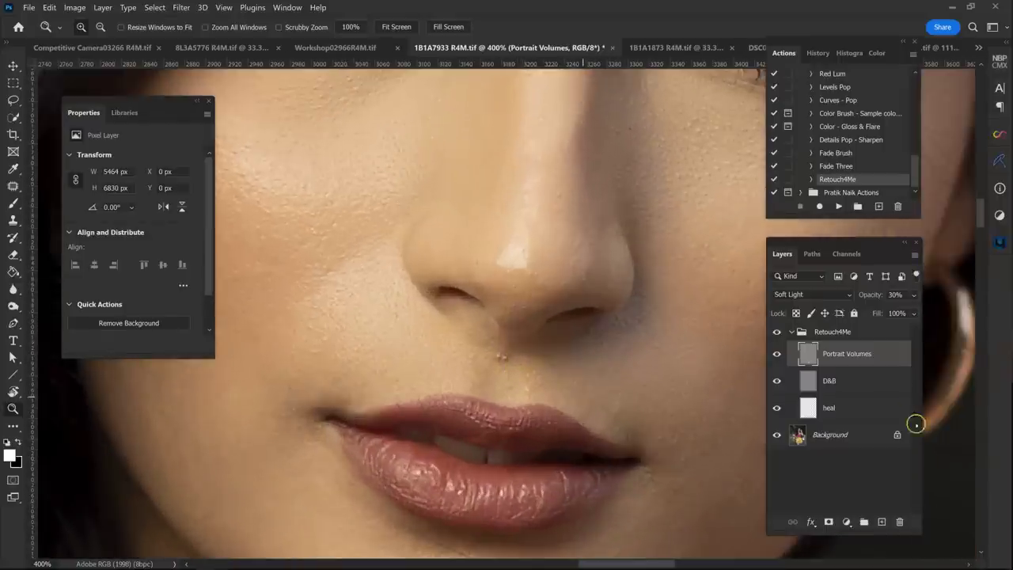
left_click(863, 407)
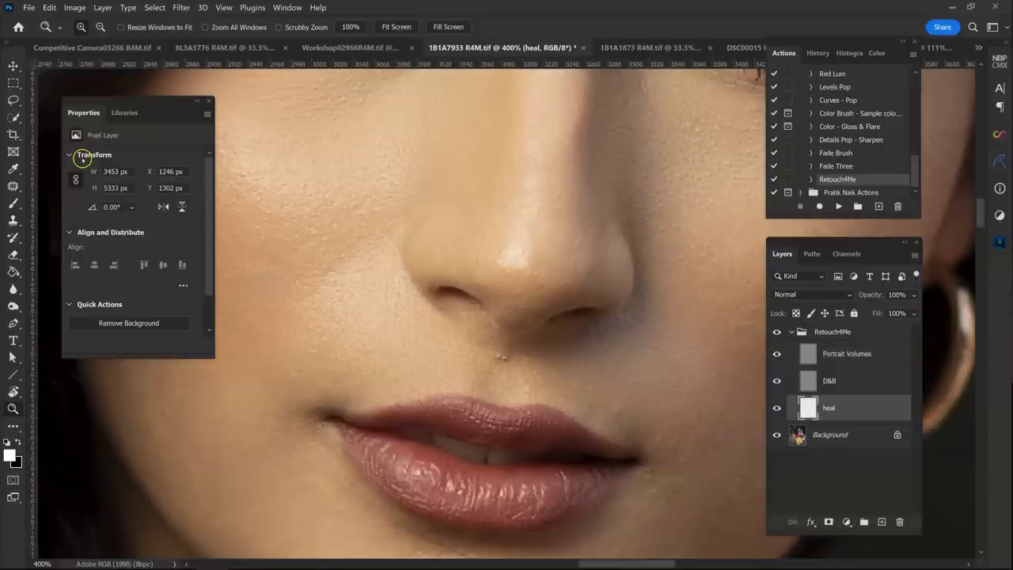
key("j")
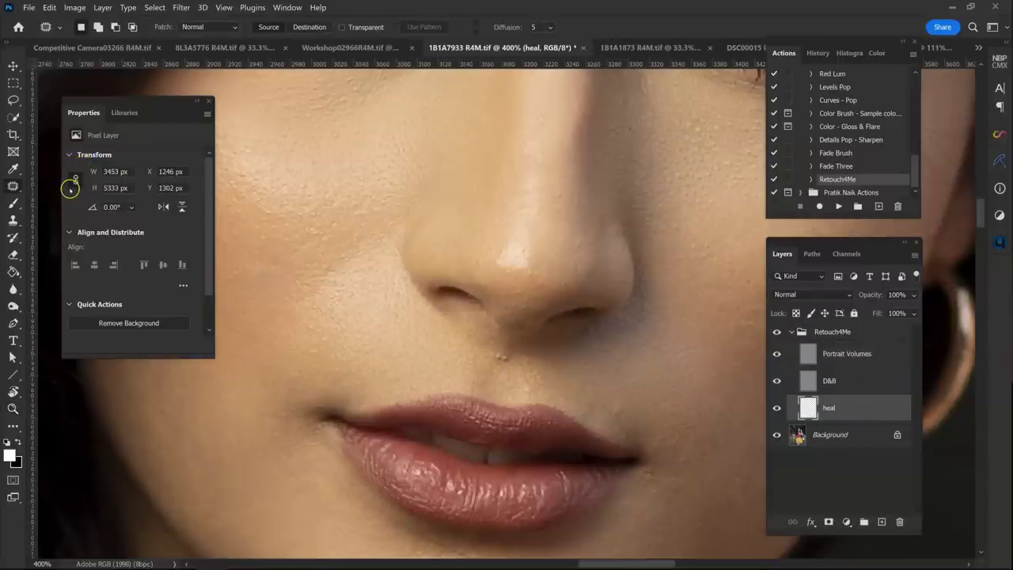
- Heal the small blemish under the nose with a smaller Spot Healing Brush
key("shift+j")
key("shift+j")
key("shift+j")
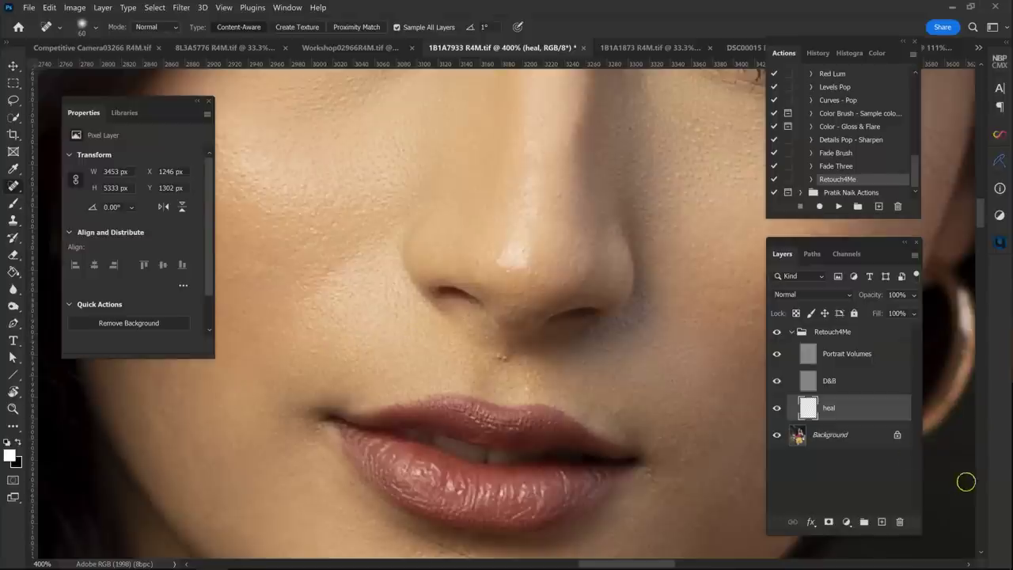
key("bracketleft")
key("bracketleft")
key("bracketleft")
key("bracketleft")
key("bracketleft")
key("bracketleft")
left_click_drag(491, 355, 516, 368)
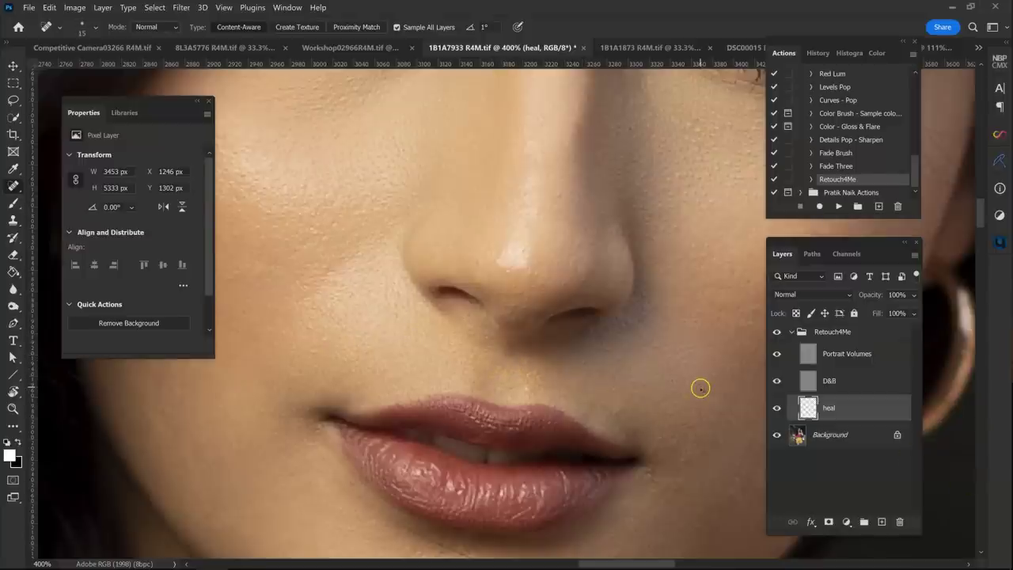
- Zoom out, compare with the Retouch4Me group toggled, and switch to 1B1A1873 R4M.tif
key("ctrl+minus")
key("ctrl+minus")
key("ctrl+minus")
key("ctrl+minus")
key("ctrl+minus")
key("ctrl+minus")
key("ctrl+minus")
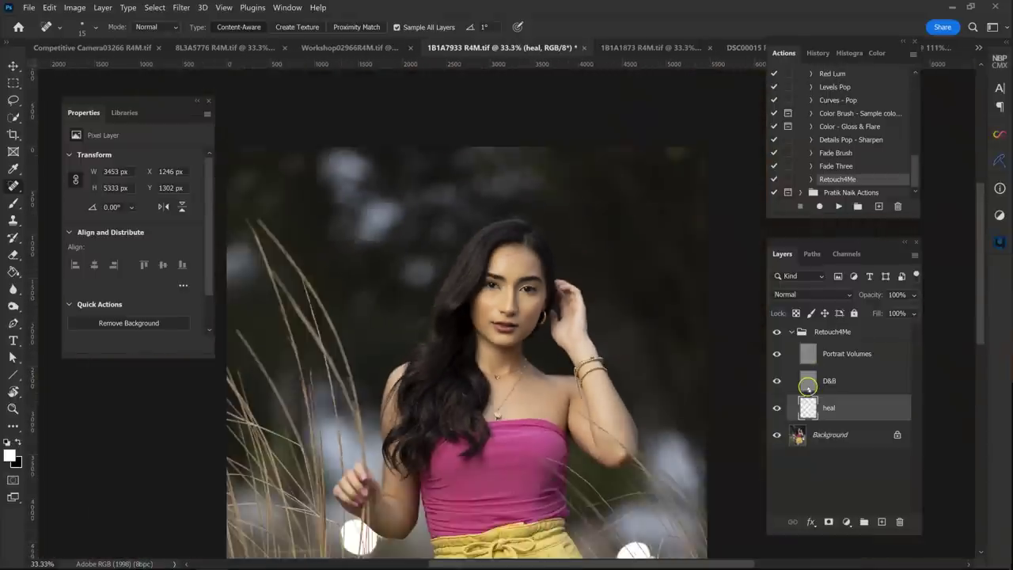
left_click(777, 332)
left_click(777, 331)
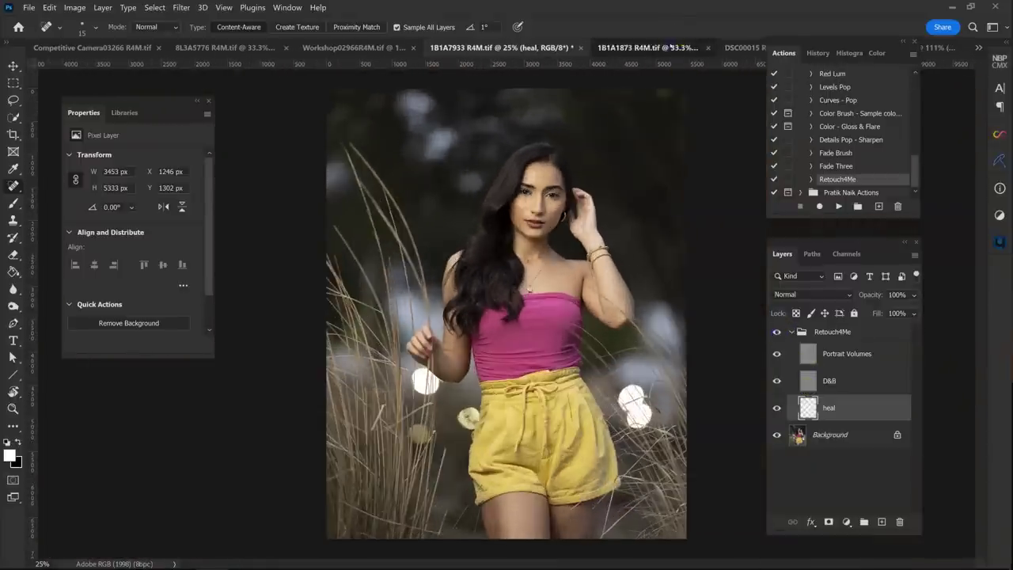
left_click(650, 48)
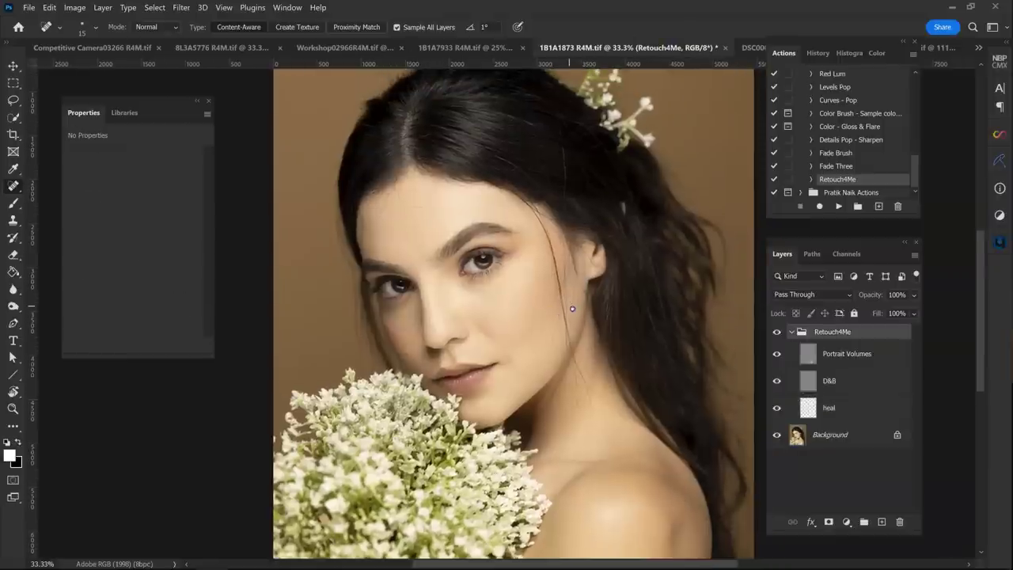
- Toggle Portrait Volumes, zoom into the forehead, then open the DSC00015 R4M.tif portrait
left_click(777, 354)
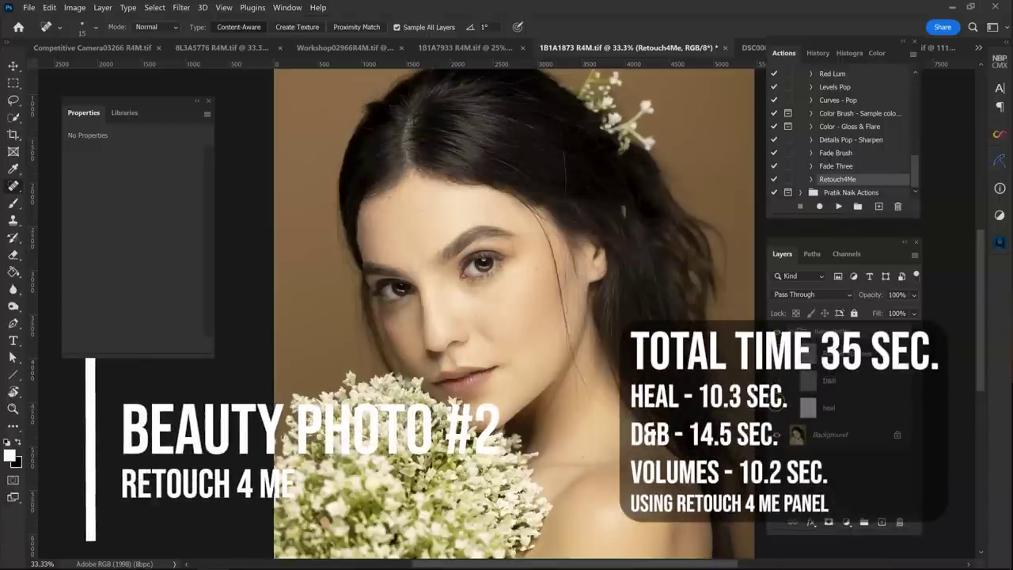
key("z")
left_click(439, 236)
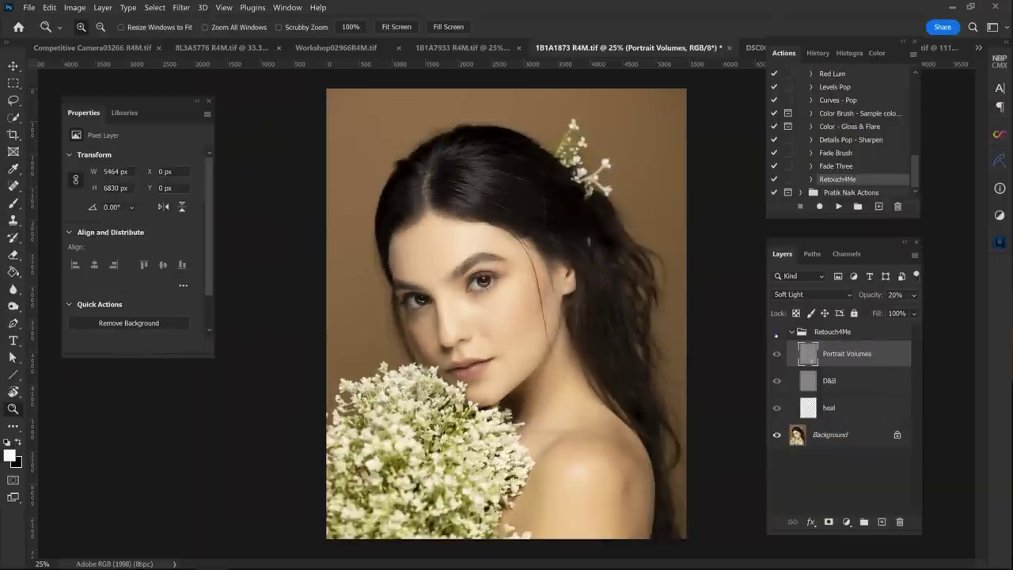
key("ctrl+plus")
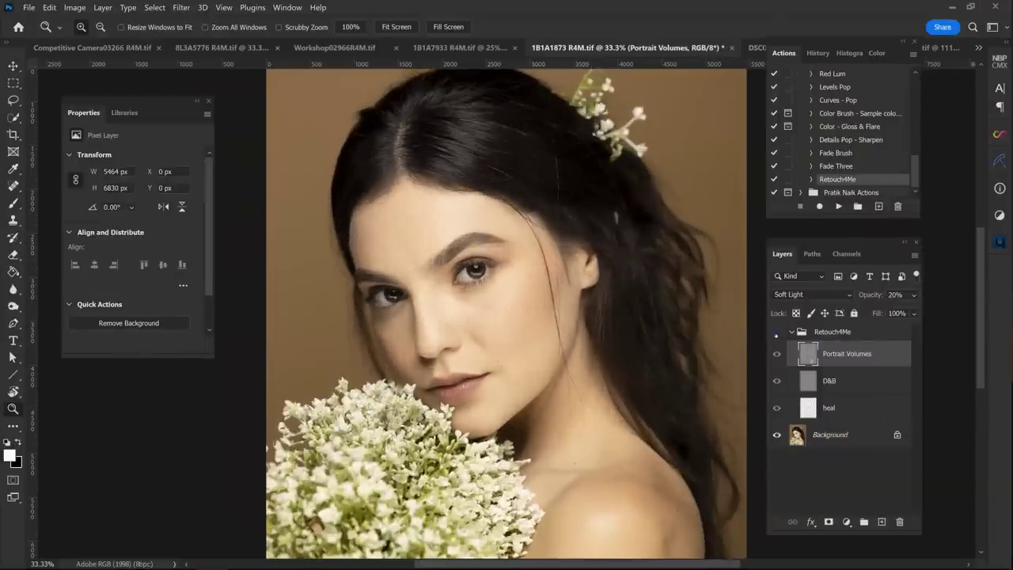
left_click_drag(799, 42, 815, 73)
left_click(796, 48)
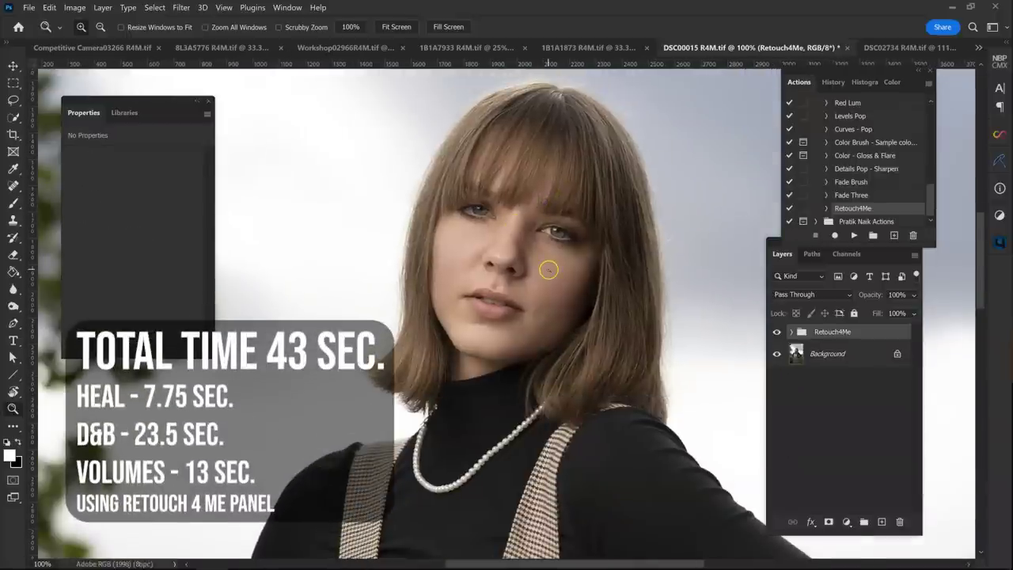
- Expand the Retouch4Me group, hide Portrait Volumes and D&B, and flick heal on and off
scroll(549, 270, "down", 4)
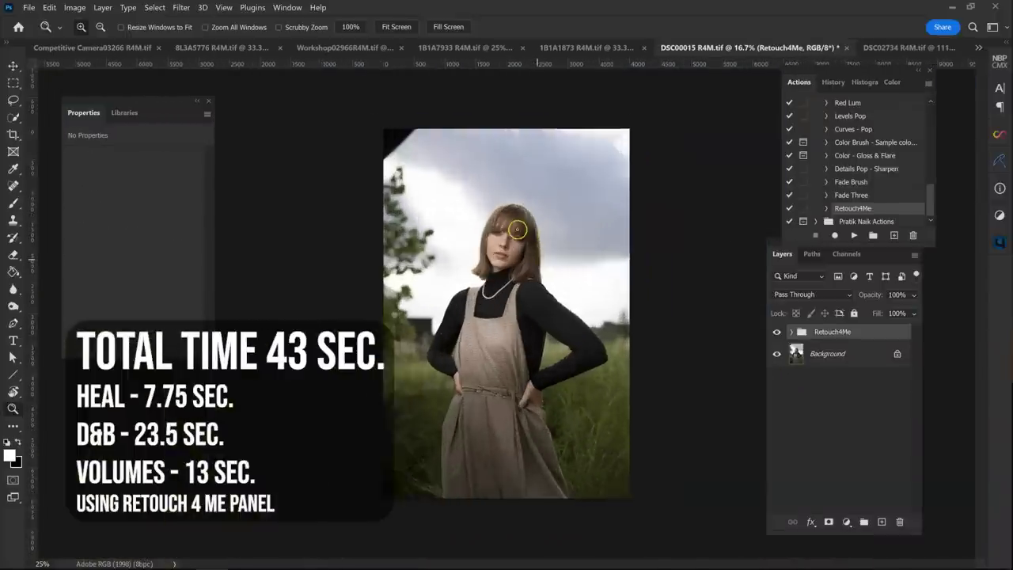
scroll(513, 226, "up", 6)
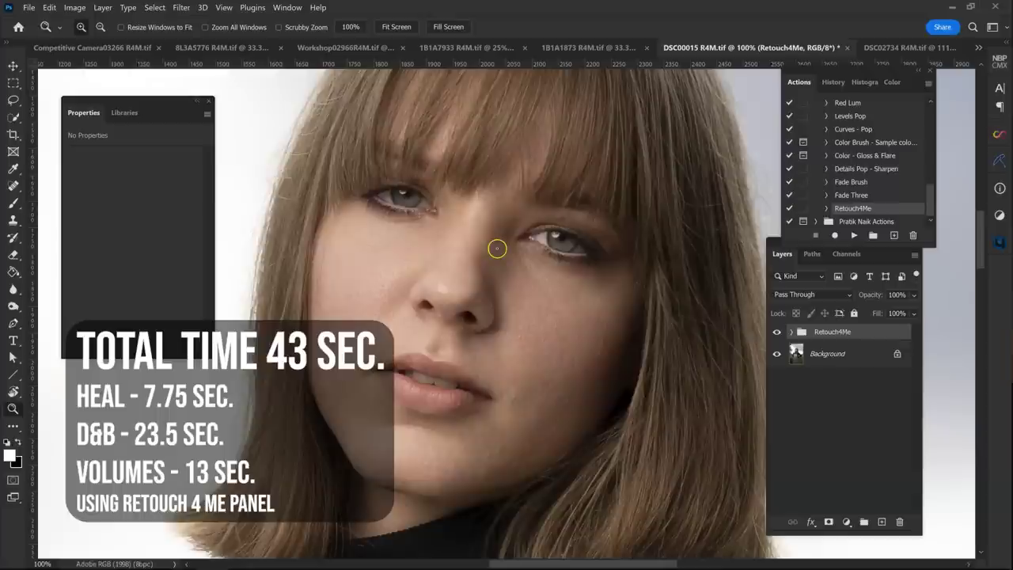
left_click(791, 331)
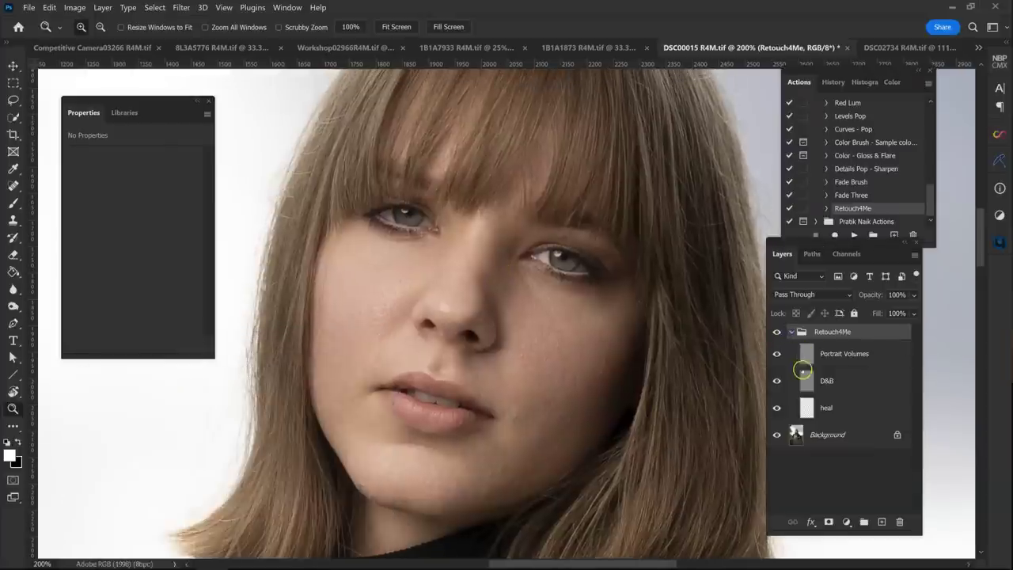
left_click(779, 355)
left_click(777, 407)
left_click(777, 408)
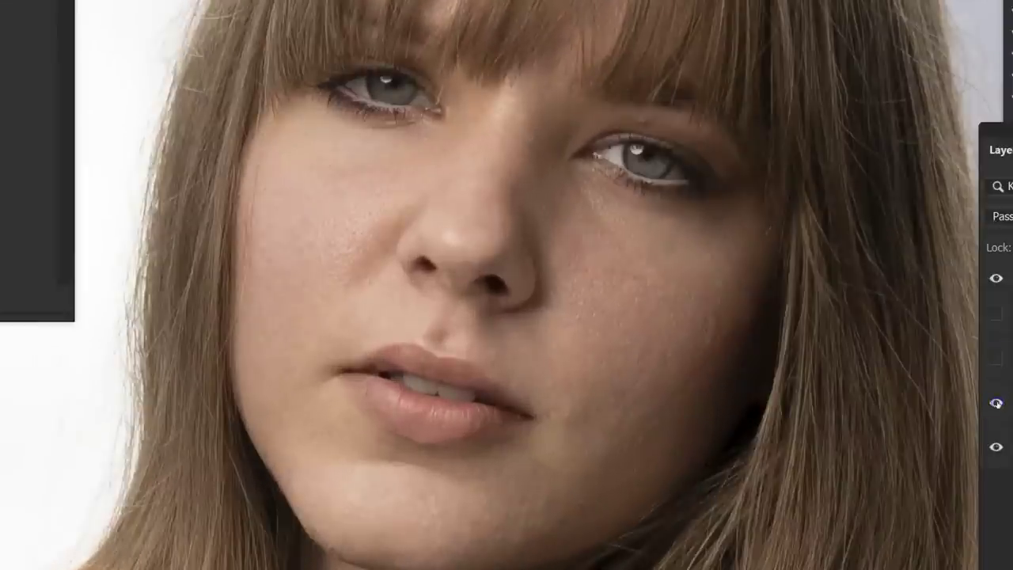
left_click(996, 404)
left_click(996, 404)
left_click(996, 404)
left_click(996, 403)
left_click(996, 404)
left_click(996, 404)
- Restore D&B and Portrait Volumes, zoom to the full photo, and return to 1B1A1873
left_click(996, 359)
left_click(997, 314)
key("ctrl+0")
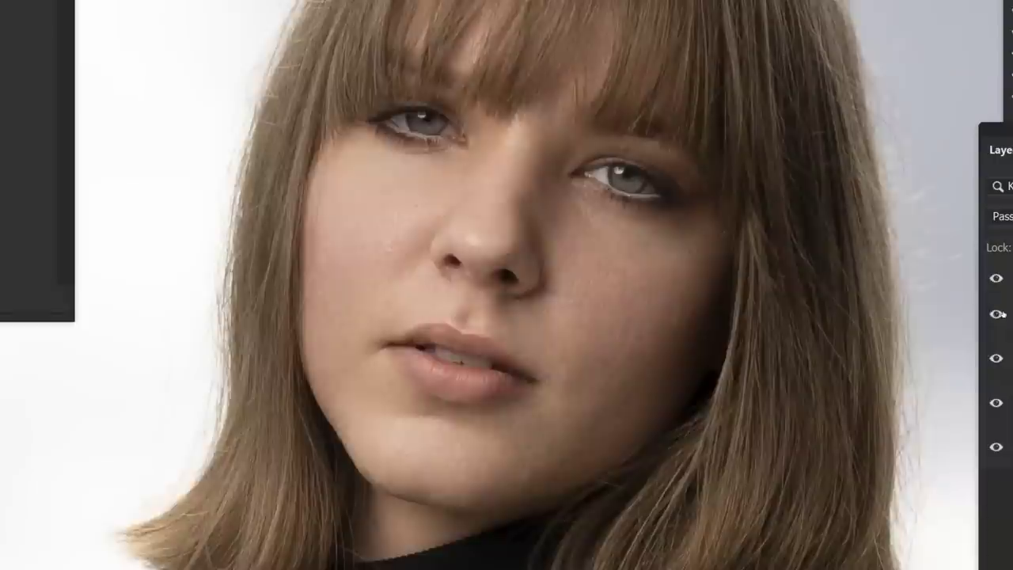
left_click(996, 278)
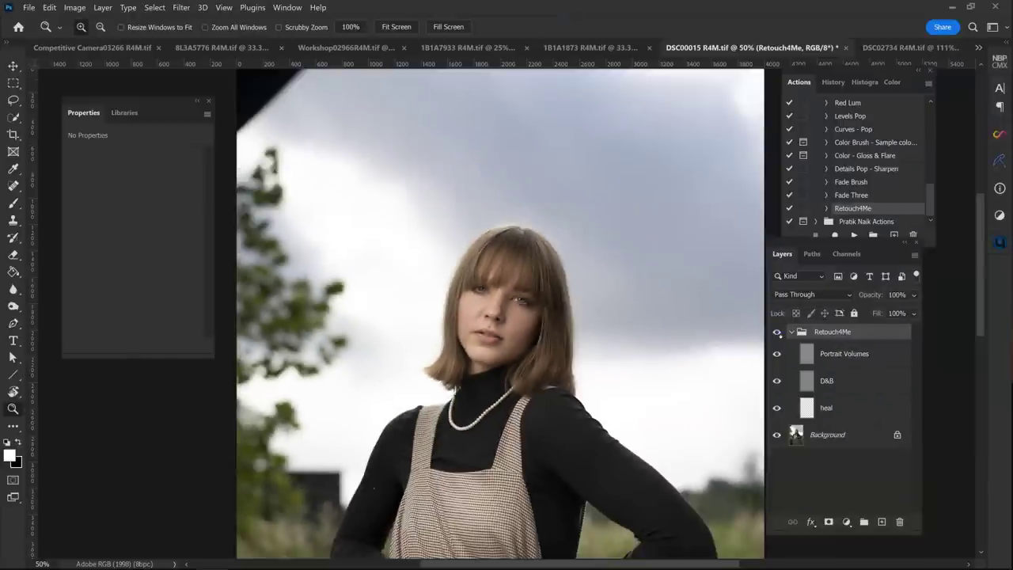
key("ctrl+shift+Tab")
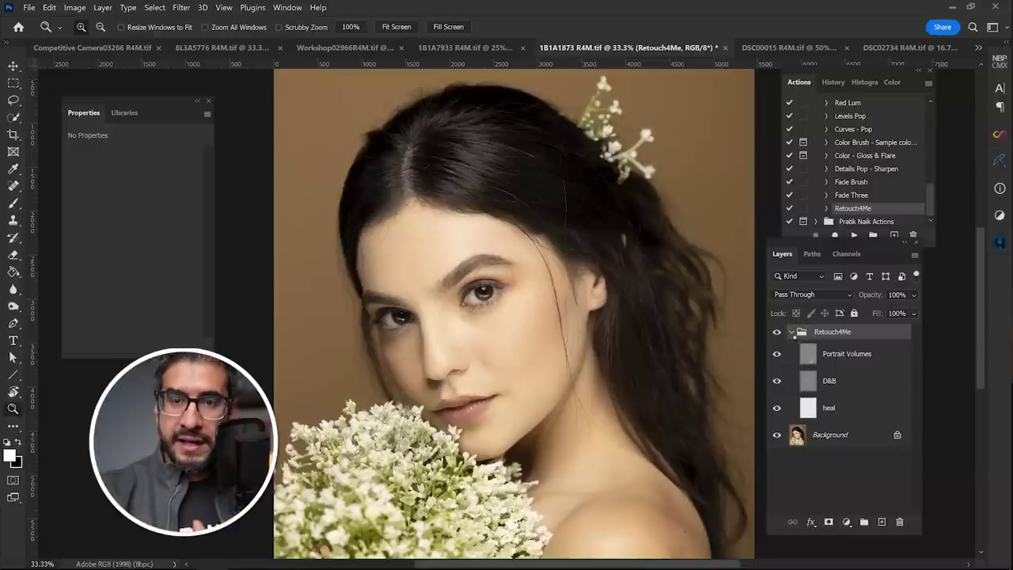
- Collapse the Retouch4Me group and drag it onto the trash, leaving only Background
left_click(792, 332)
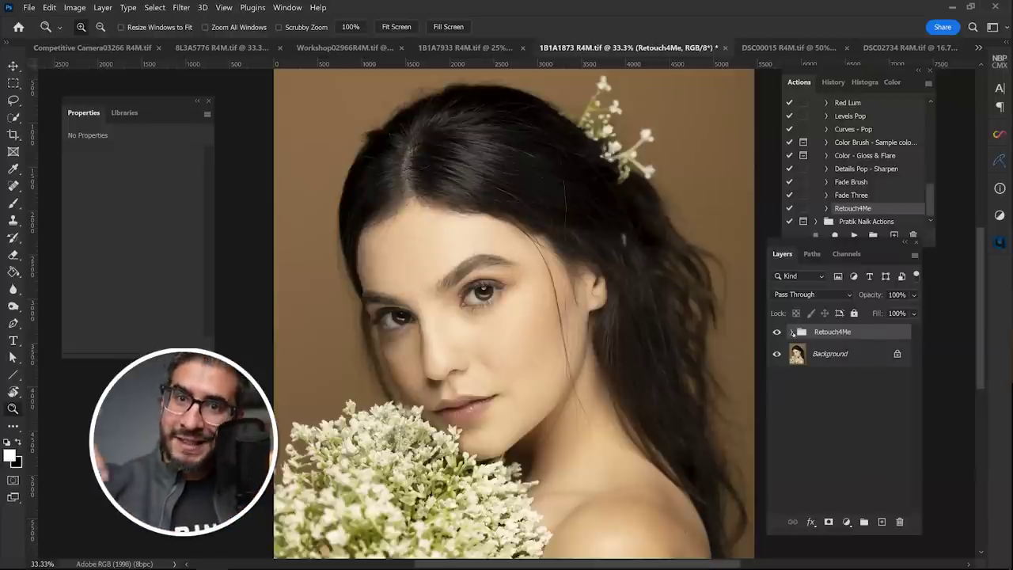
left_click(825, 325)
mouse_move(825, 324)
left_mouse_down()
mouse_move(827, 511)
mouse_move(901, 522)
left_mouse_up()
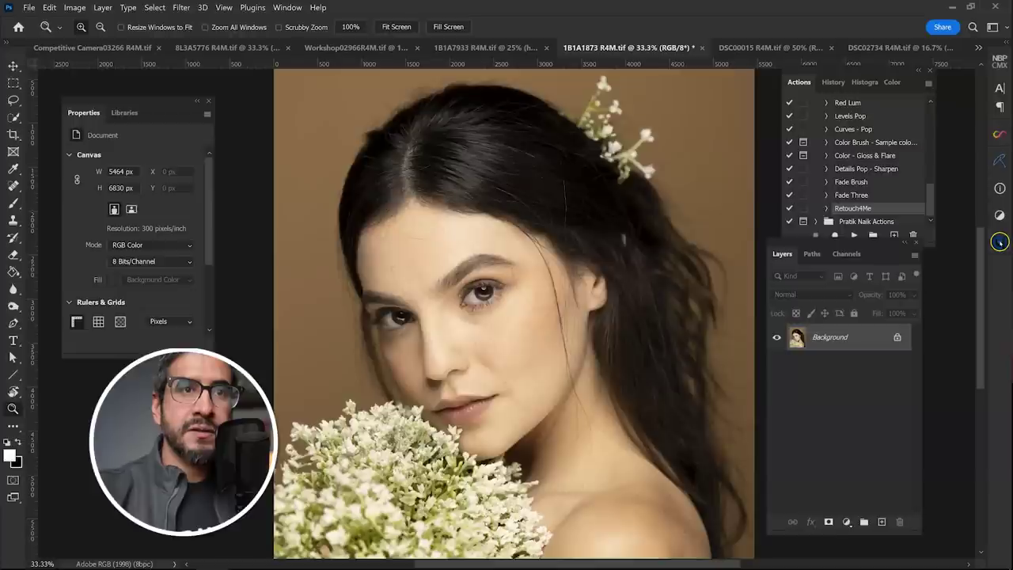
- In the Retouch4me panel, uncheck Skin Tone, check Portrait Volumes, keep Heal and D&B, and run
left_click(1000, 243)
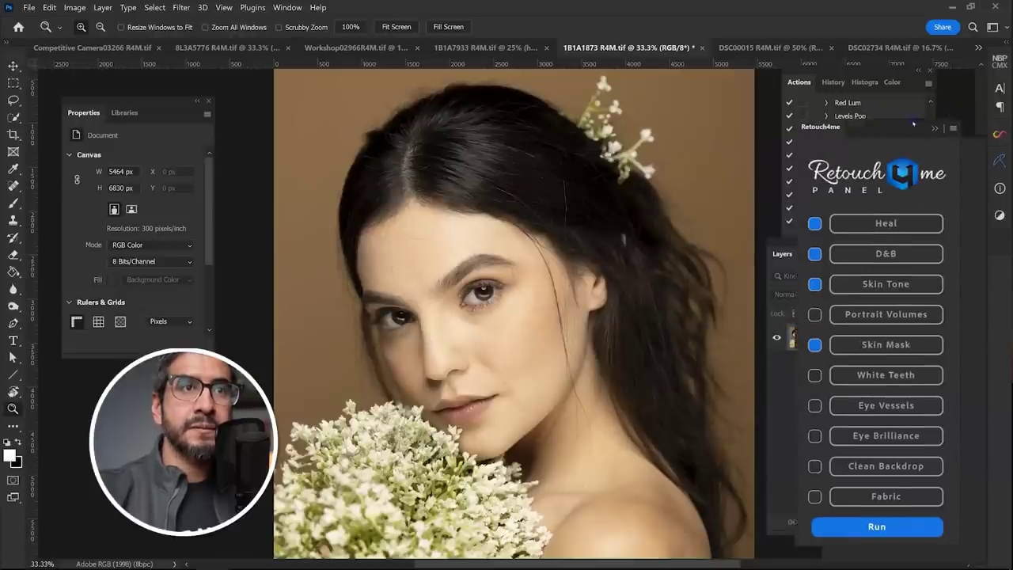
left_click(786, 326)
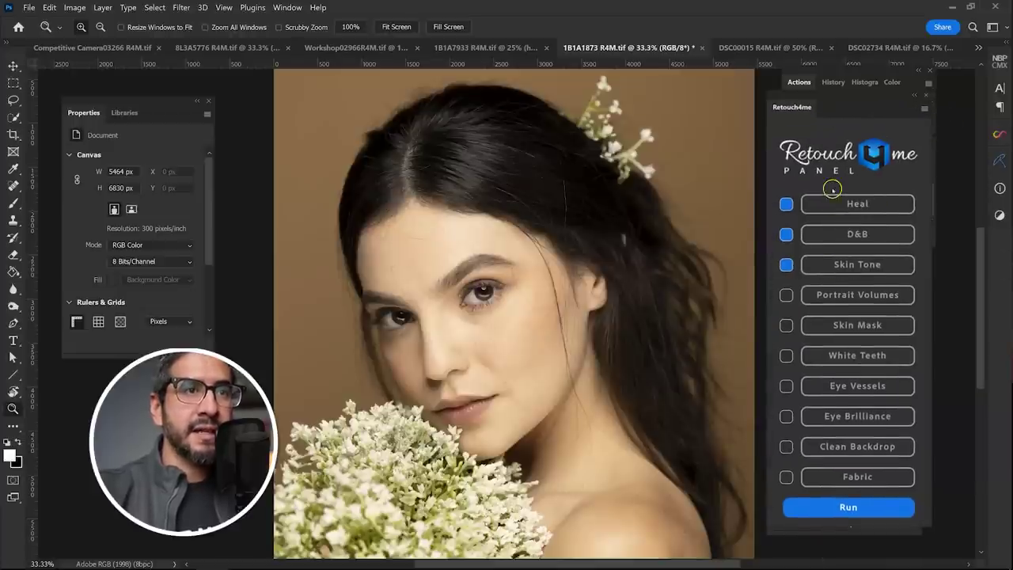
left_click(786, 264)
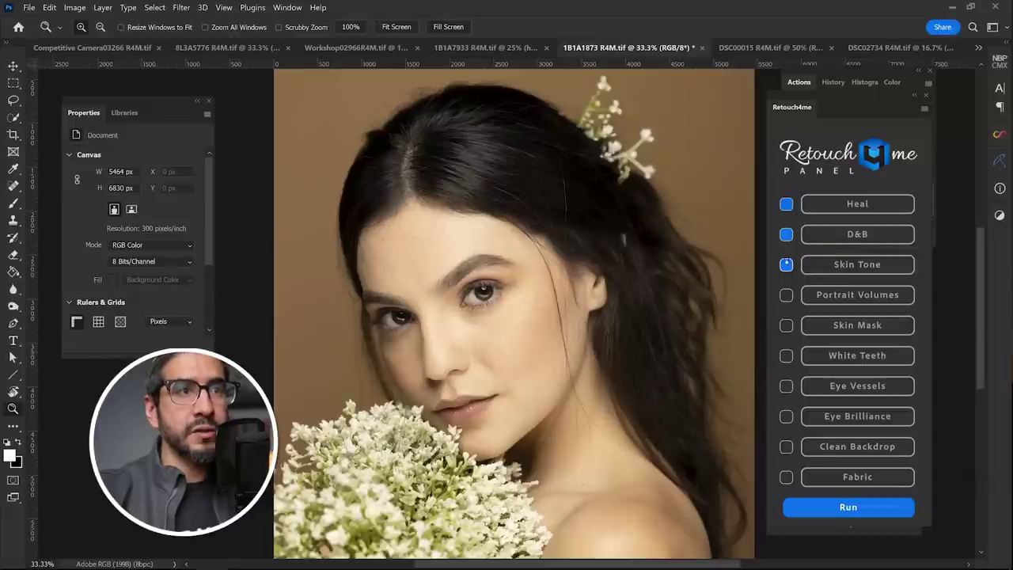
left_click(787, 294)
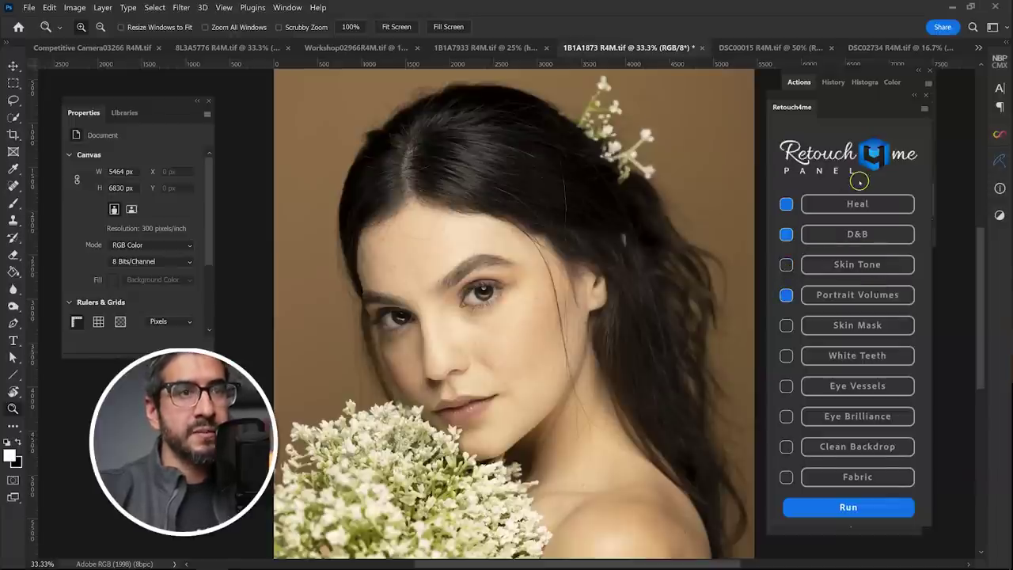
left_click(787, 204)
left_click(786, 204)
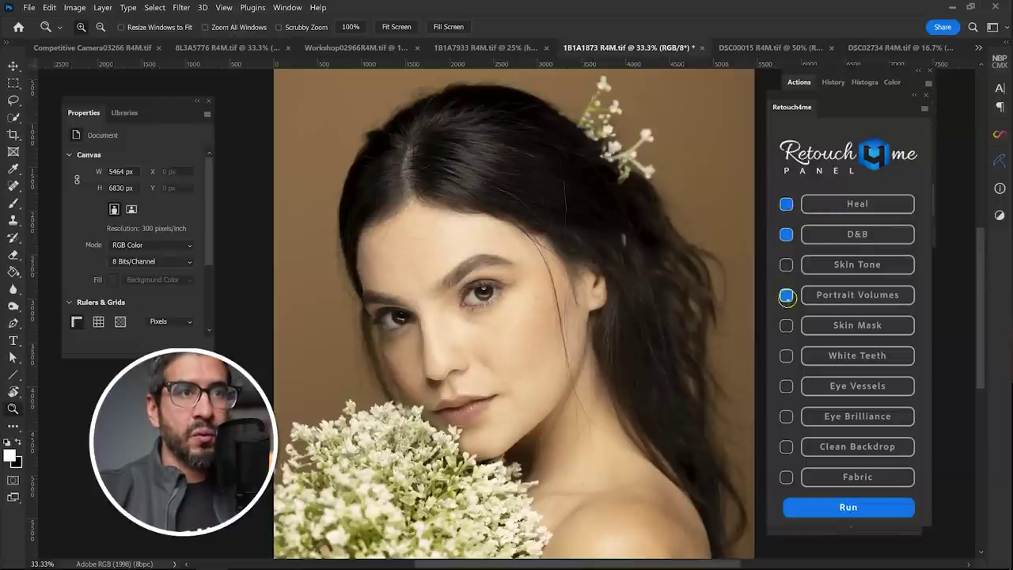
left_click(848, 510)
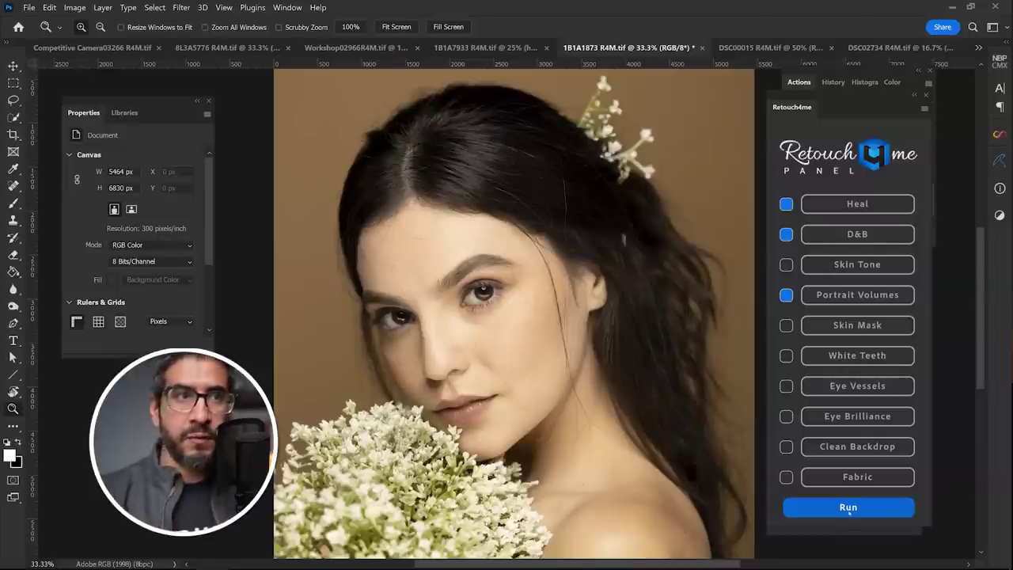
left_click(849, 508)
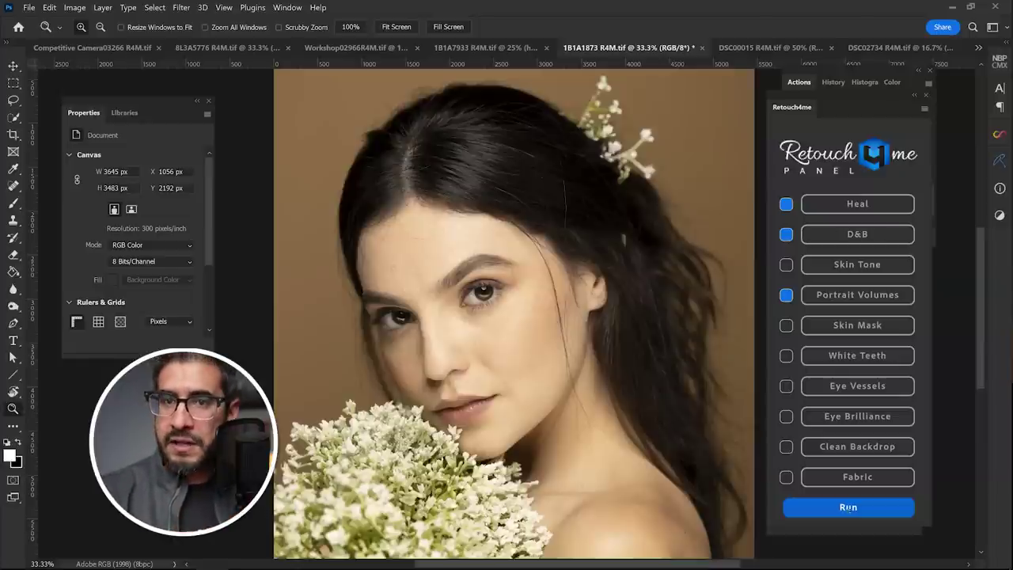
- Run the Retouch4me panel until the heal, D&B and Portrait Volumes layers are generated
left_click(848, 509)
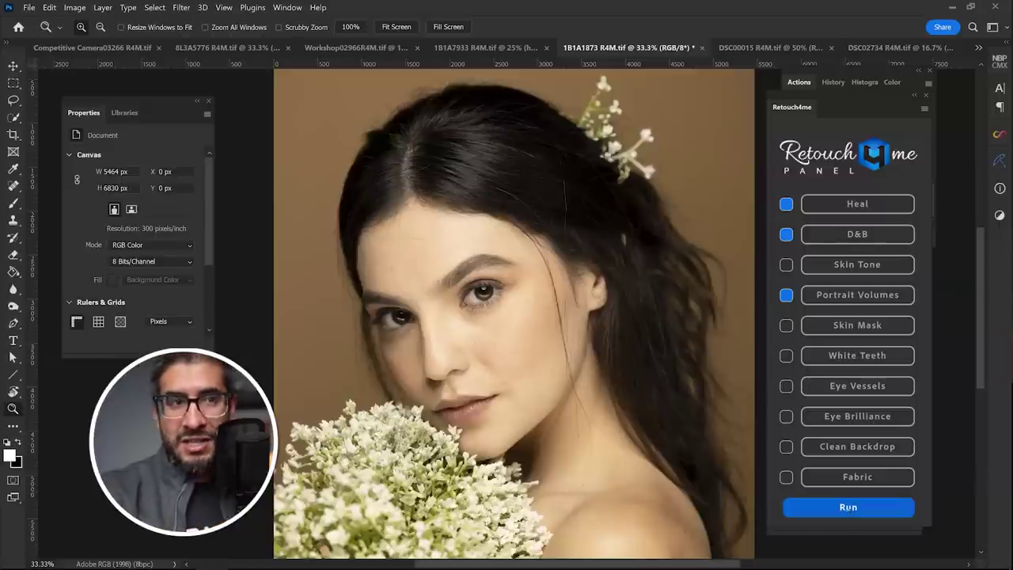
left_click(848, 508)
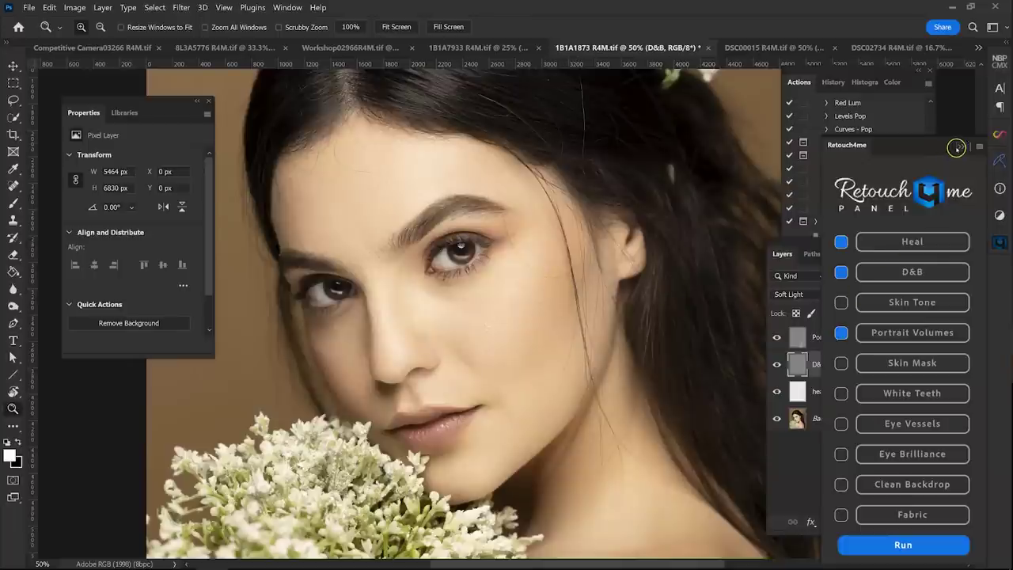
- Lower the D&B layer's opacity and set Portrait Volumes to 20% opacity
left_click(961, 146)
left_click(833, 388)
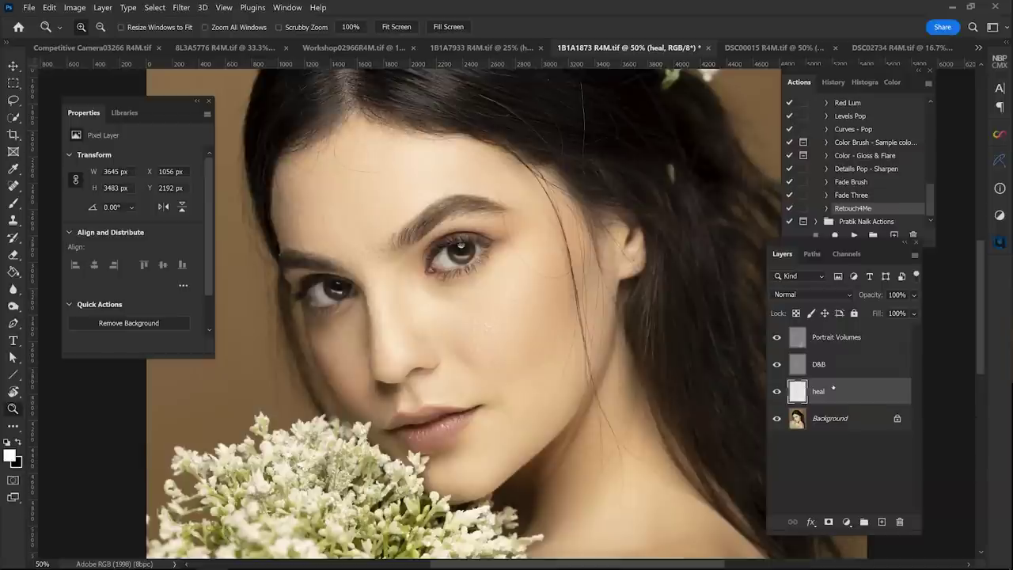
left_click(854, 370)
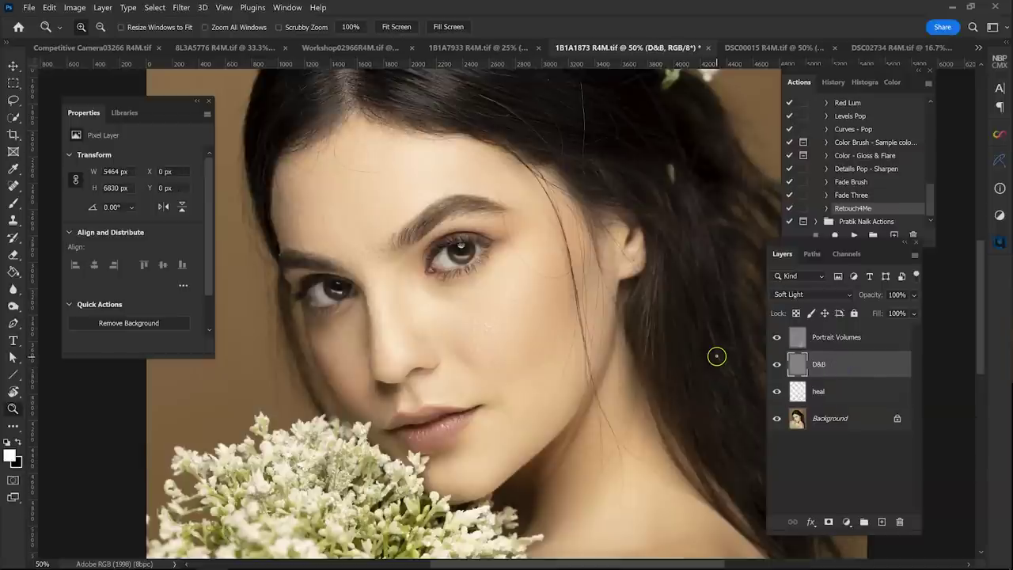
key("ctrl+minus")
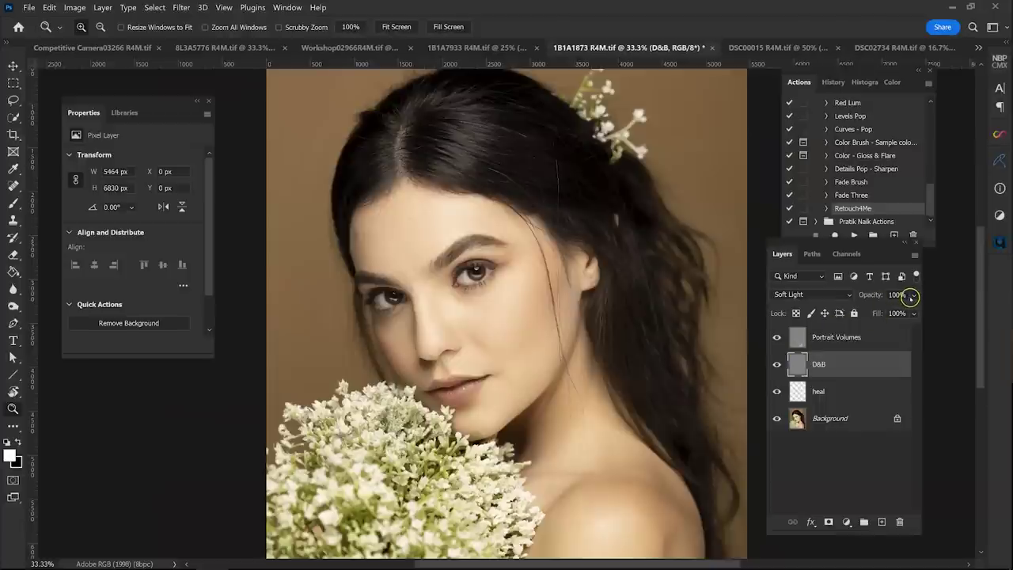
left_click(912, 295)
left_click_drag(915, 310, 906, 311)
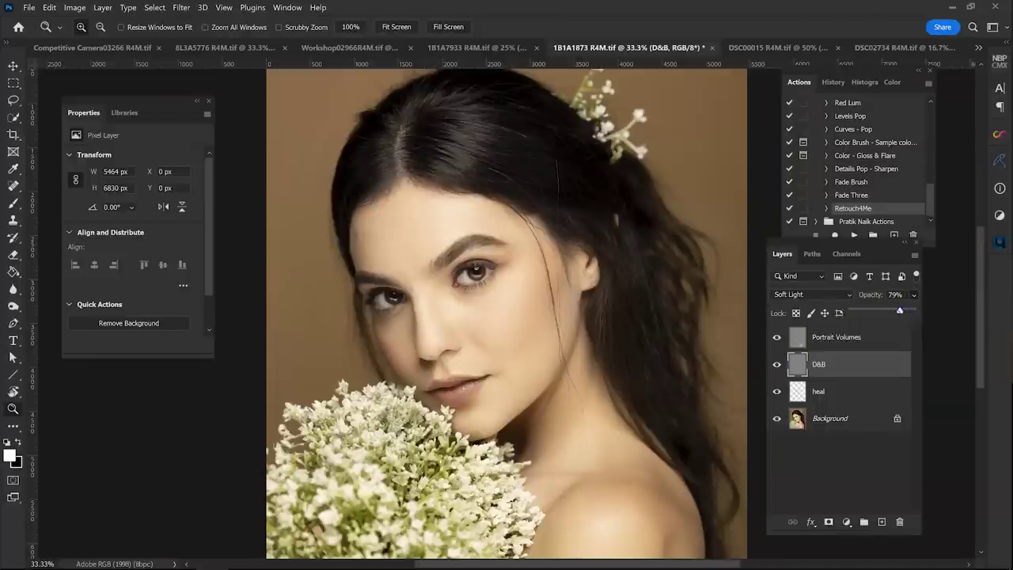
left_click(871, 342)
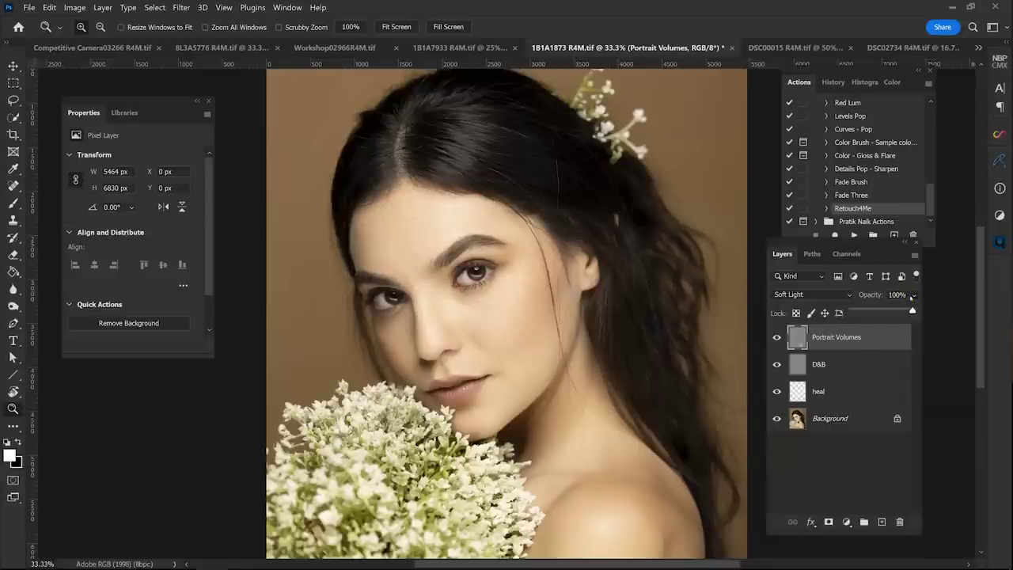
left_click_drag(859, 312, 864, 312)
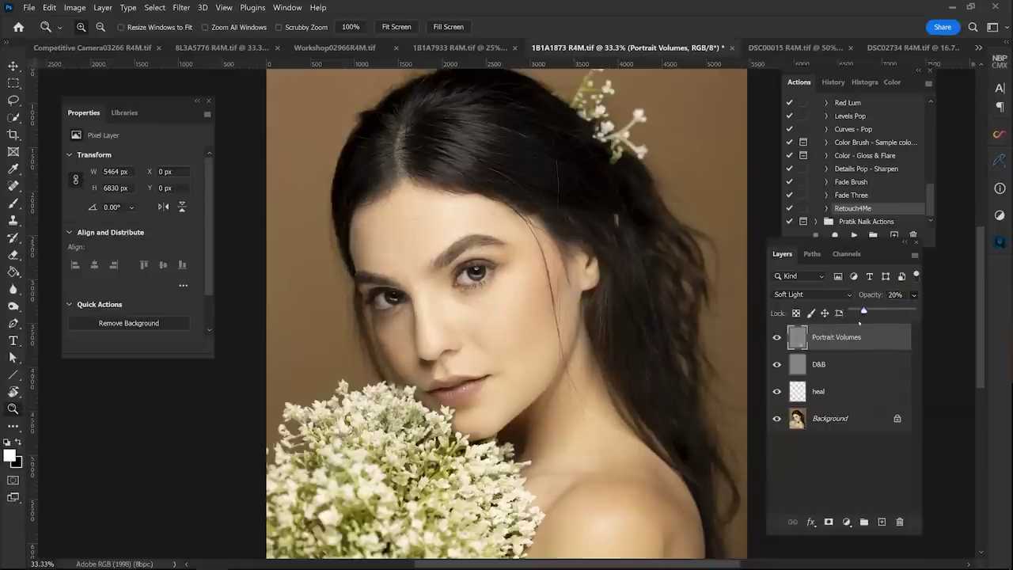
- Group heal, D&B and Portrait Volumes as Retouch4me and toggle it for before/after
left_click(831, 391)
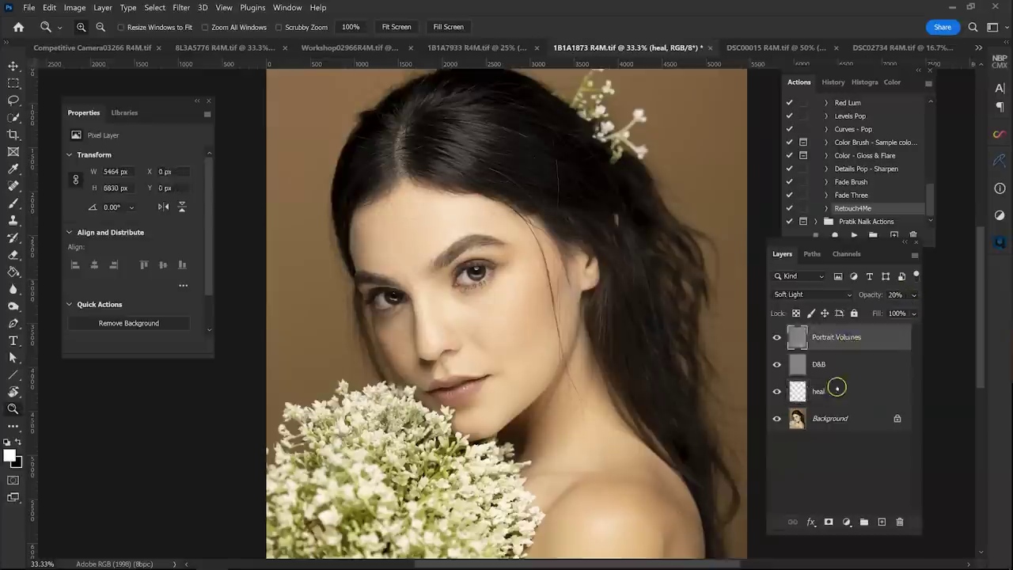
left_click(837, 390, "shift")
key("ctrl+g")
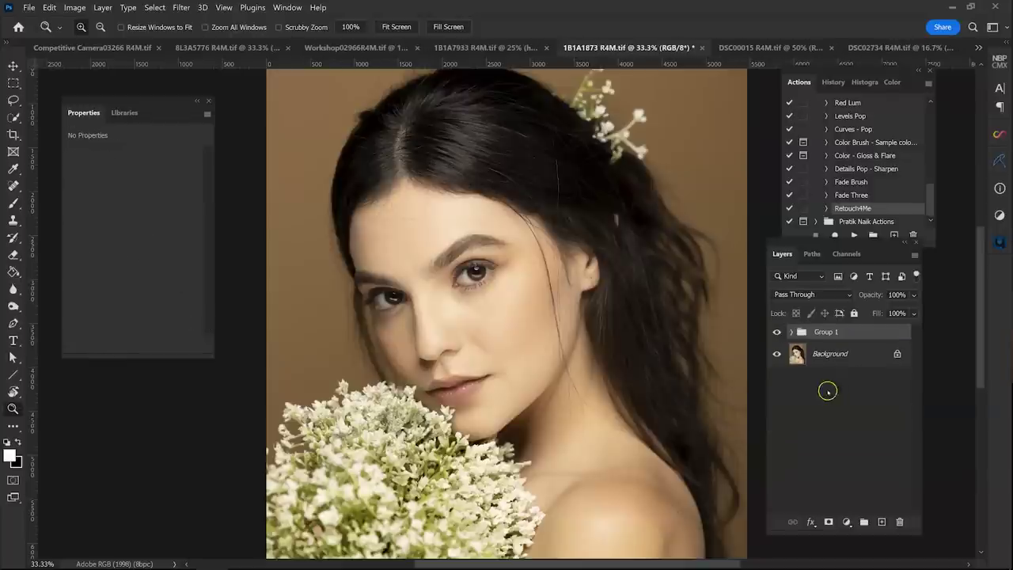
double_click(826, 332)
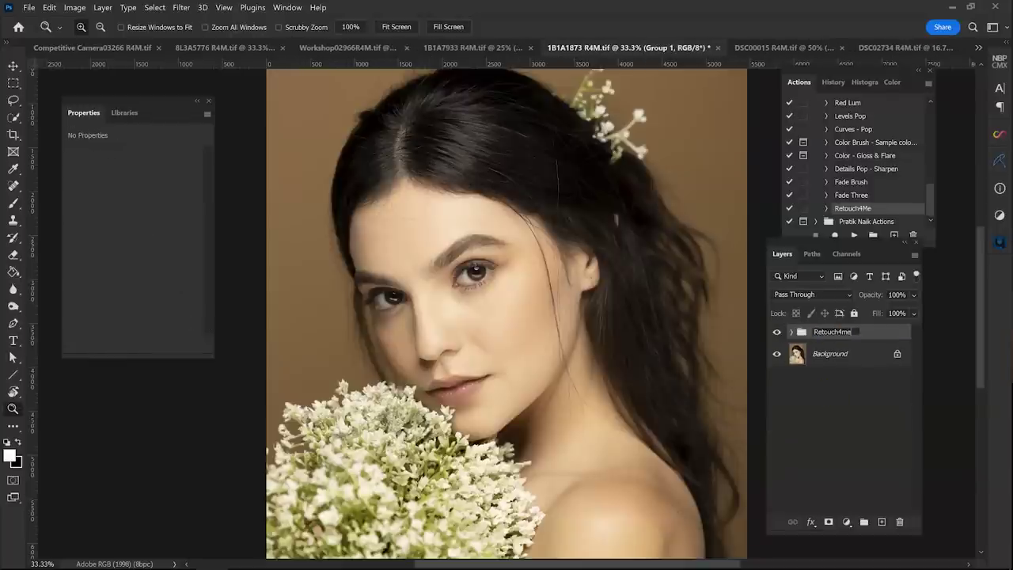
key("Return")
left_click(776, 333)
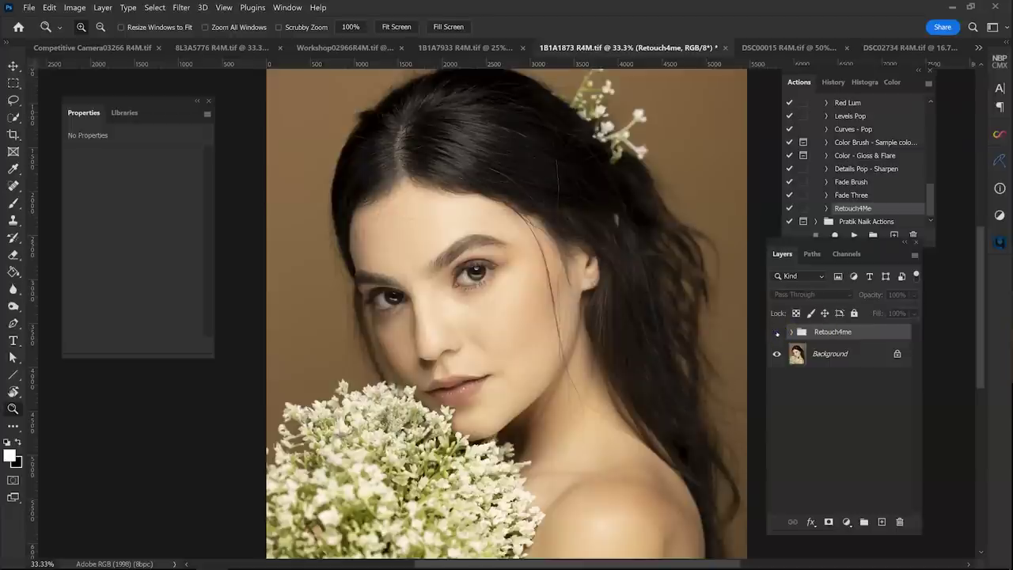
left_click(776, 333)
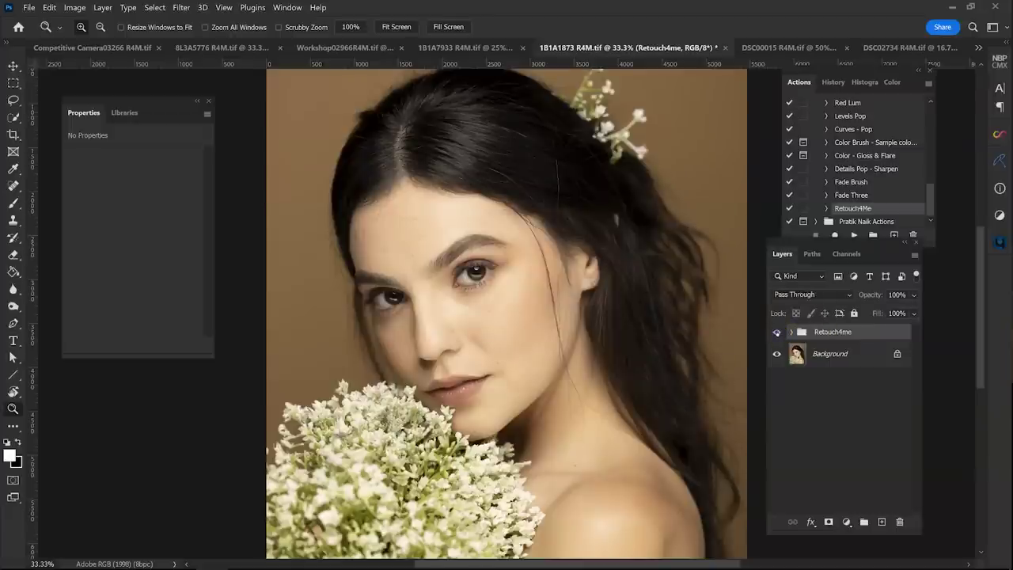
left_click(777, 333)
left_click(776, 332)
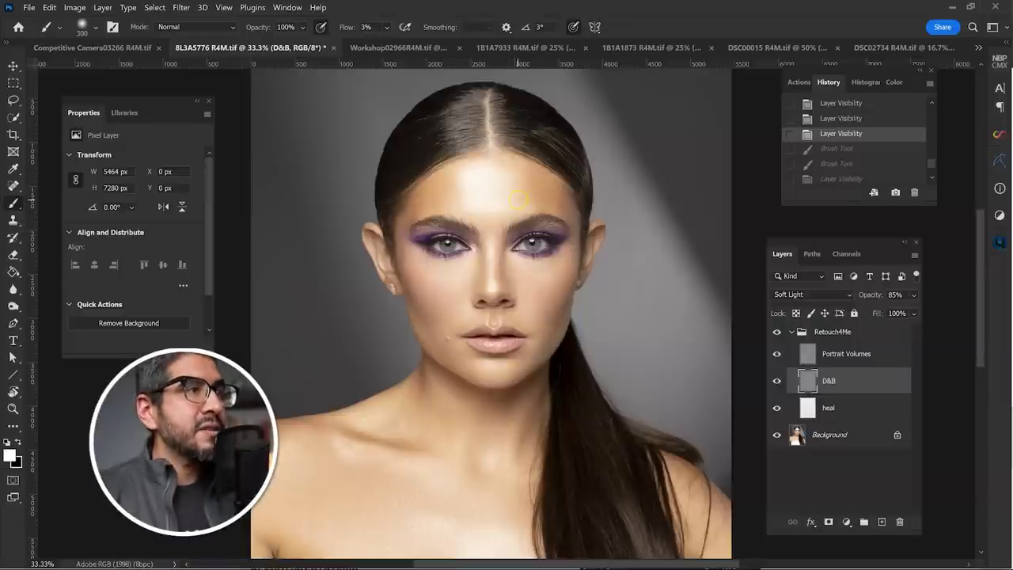
- Paint white dodge strokes on the forehead, right temple and face of the D&B layer
left_click(539, 194)
left_click(543, 205)
left_click(536, 180)
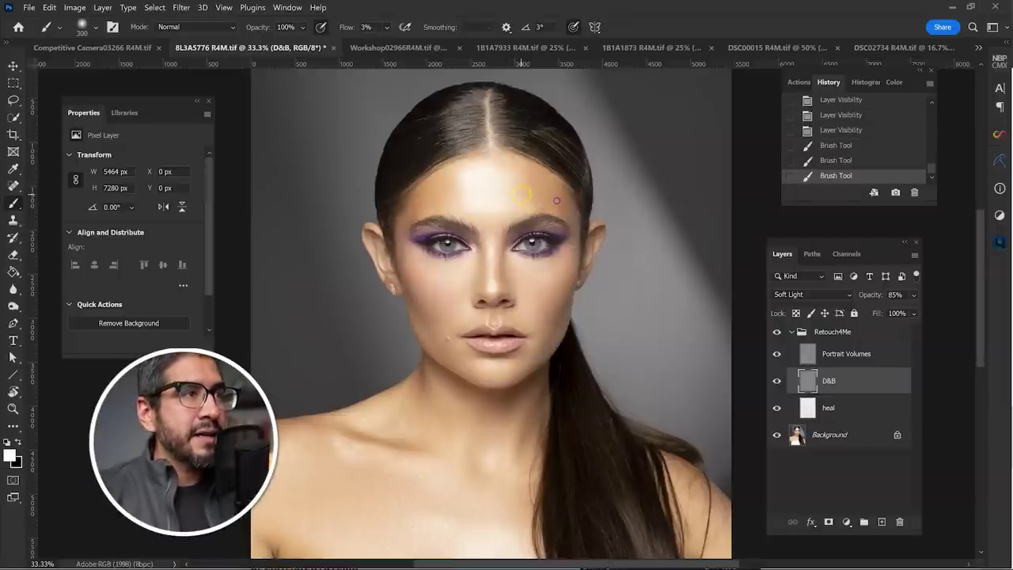
left_click(556, 214)
left_click(574, 205)
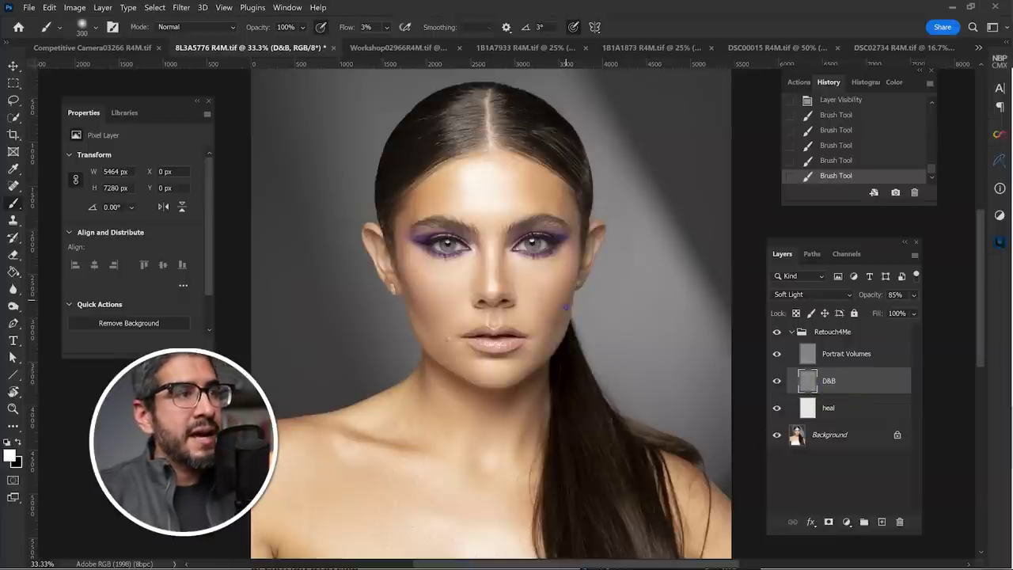
left_click_drag(564, 309, 550, 334)
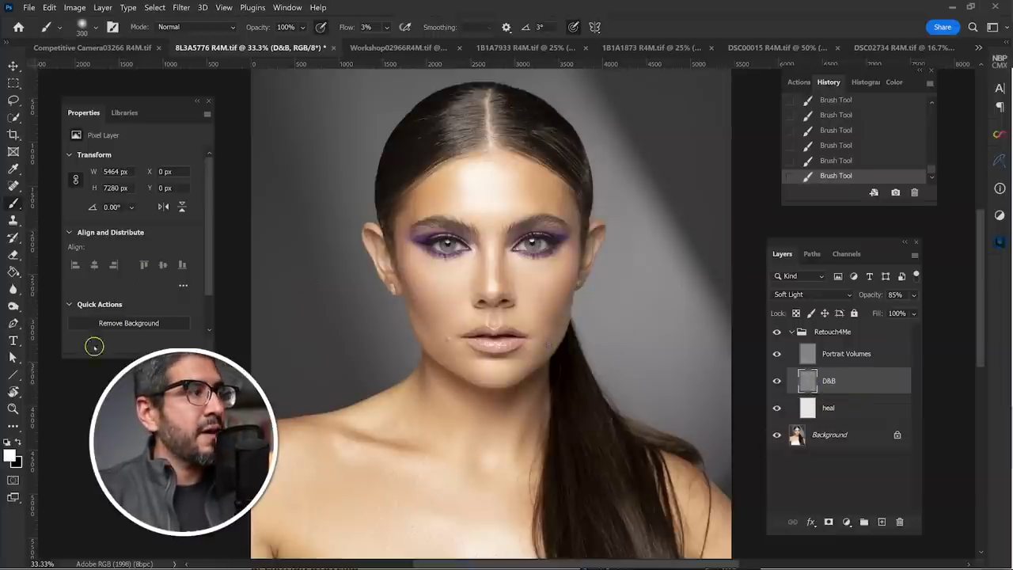
- Switch the paint colour to black and compare the D&B layer hidden and shown
left_click(17, 442)
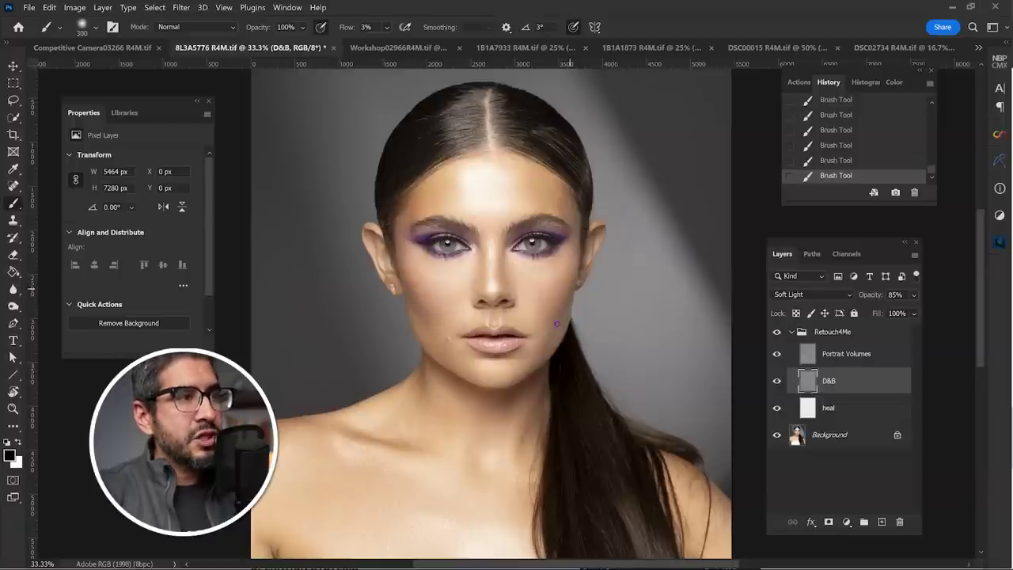
left_click(777, 381)
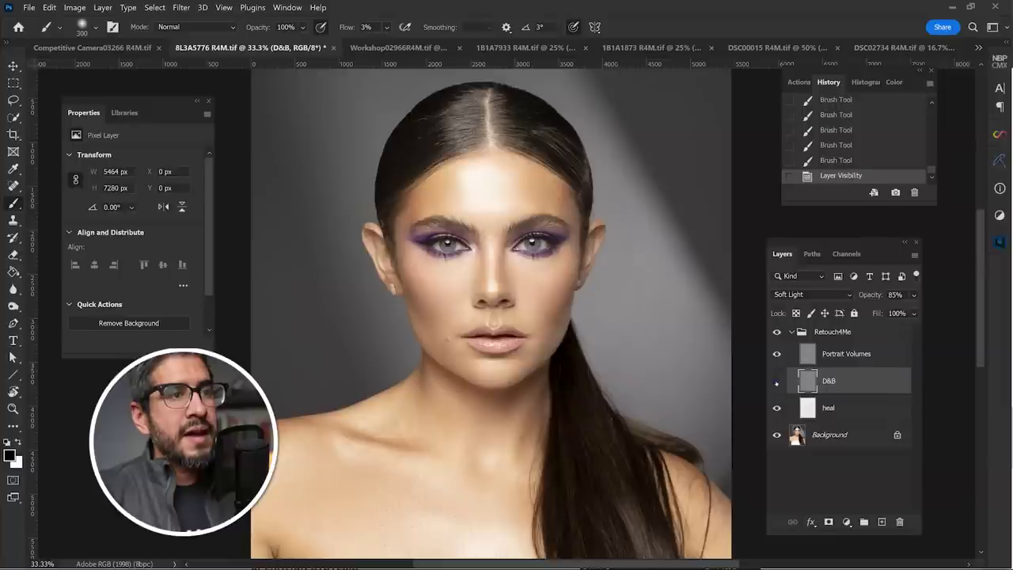
left_click(777, 381)
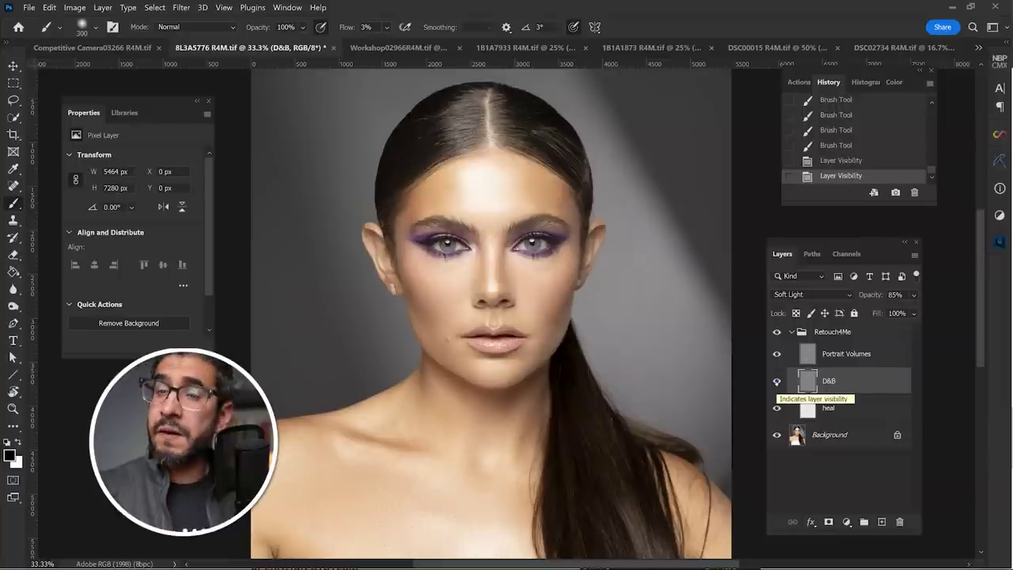